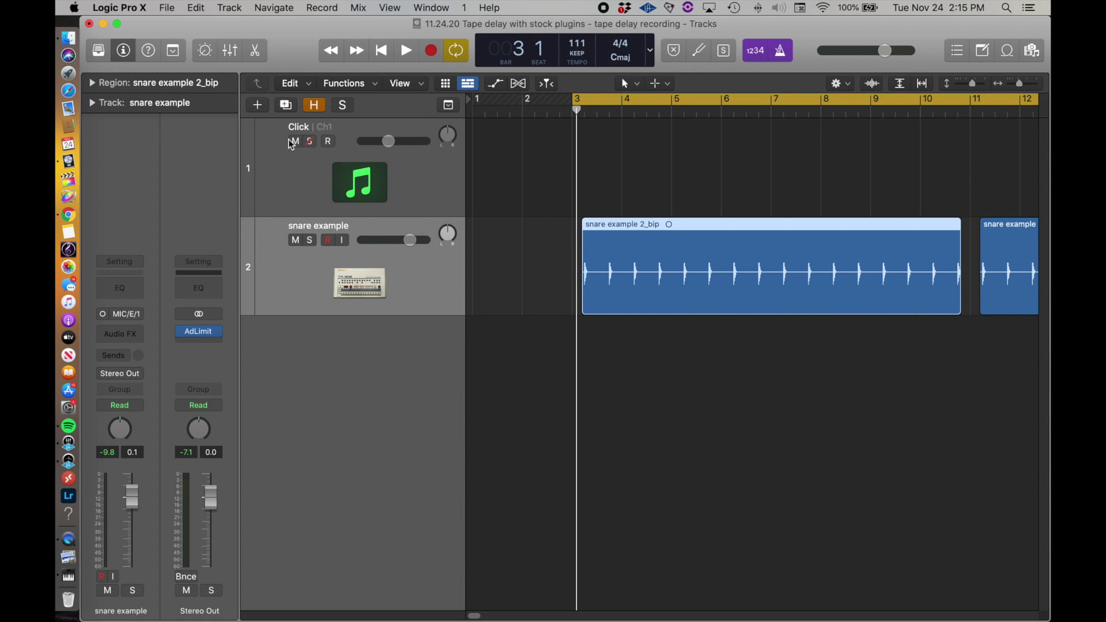
- Play the snare example, then set up a send from its channel to Bus 3
key("space")
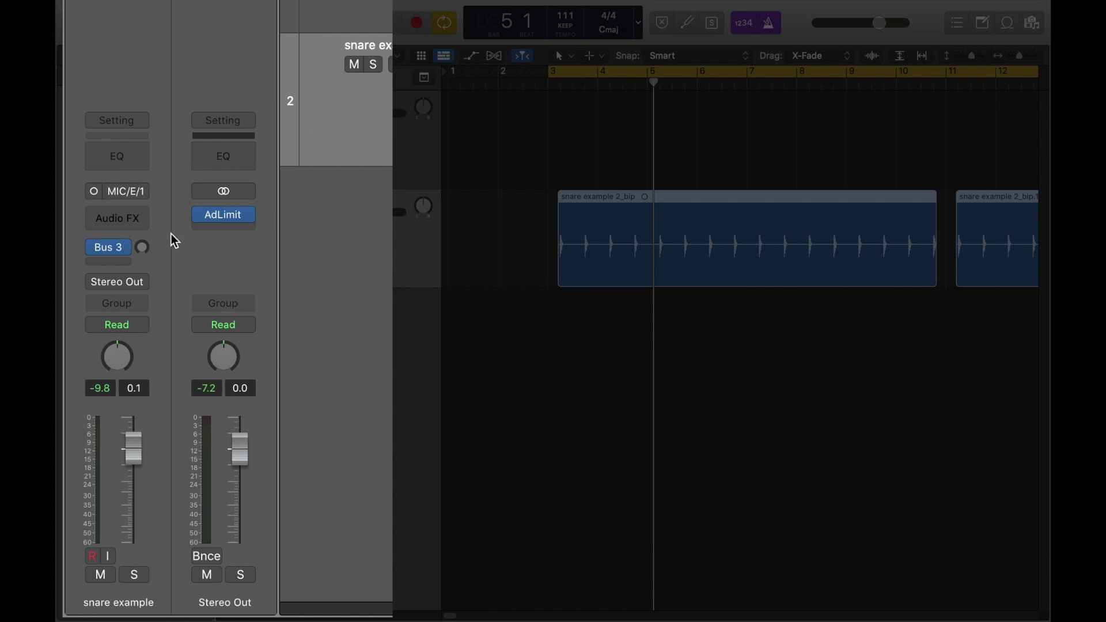
left_click(122, 247)
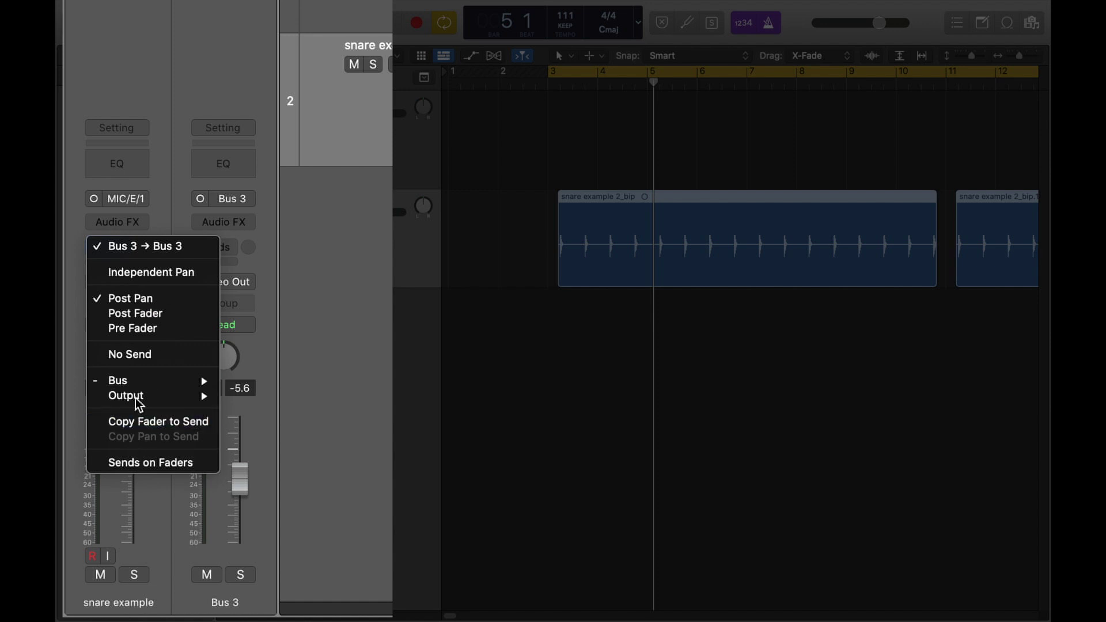
mouse_move(135, 379)
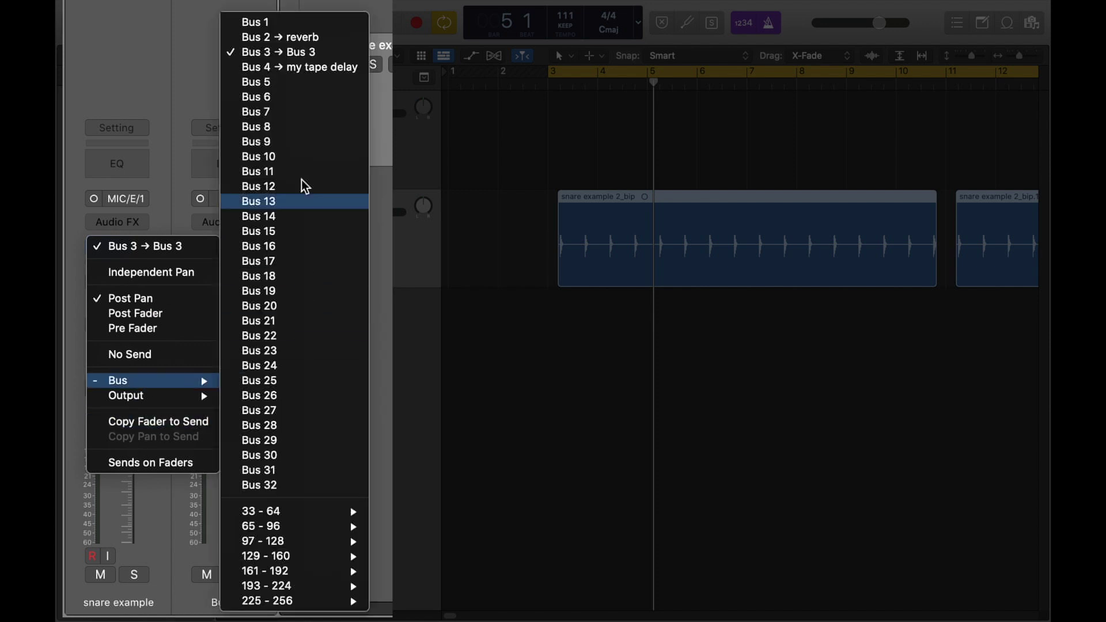
left_click(273, 52)
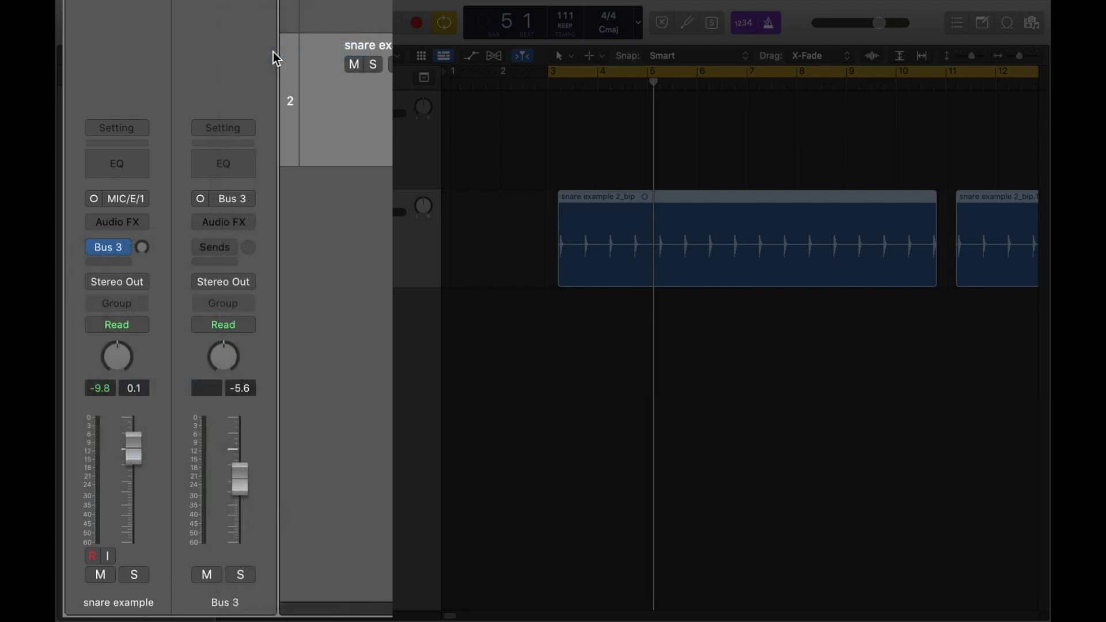
- Rename the Bus 3 aux channel as Stock Tape Delay
double_click(227, 600)
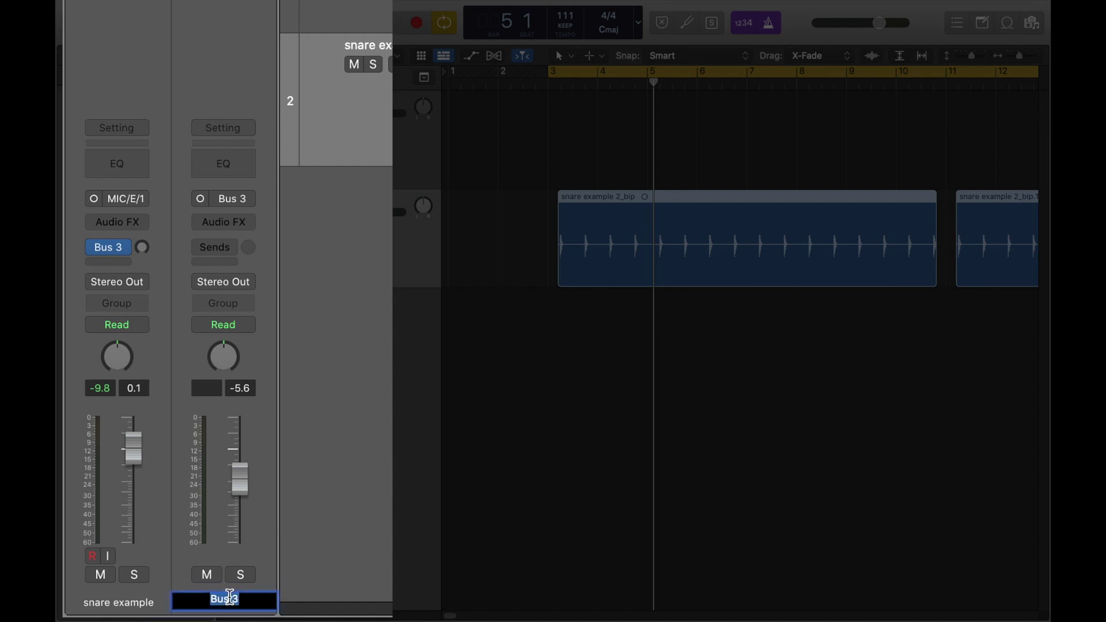
type("Stock Tape Delay")
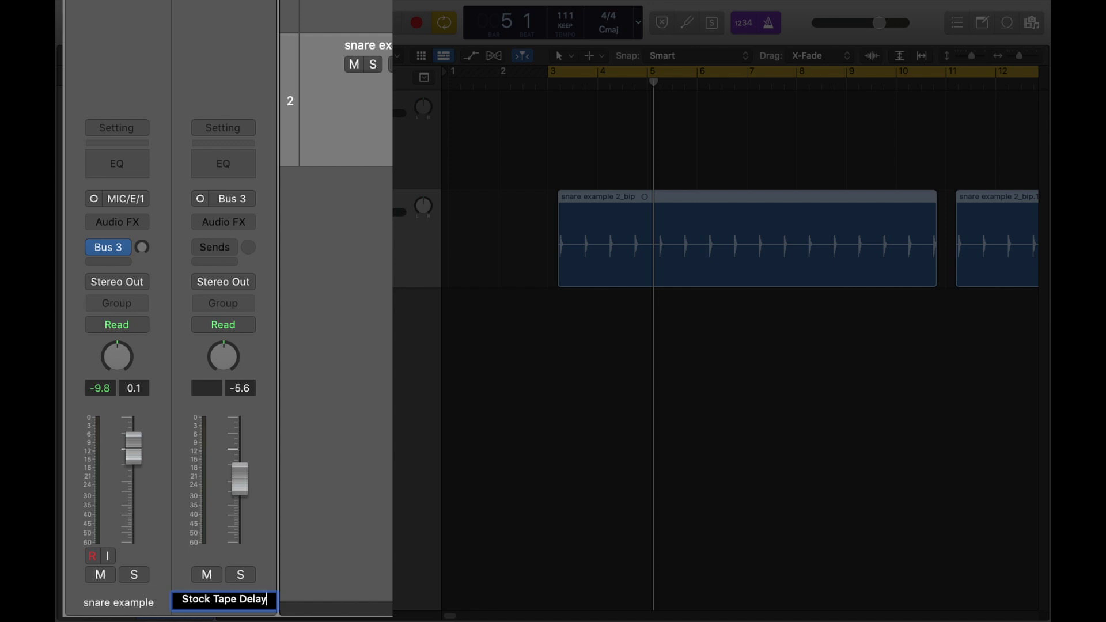
key("Return")
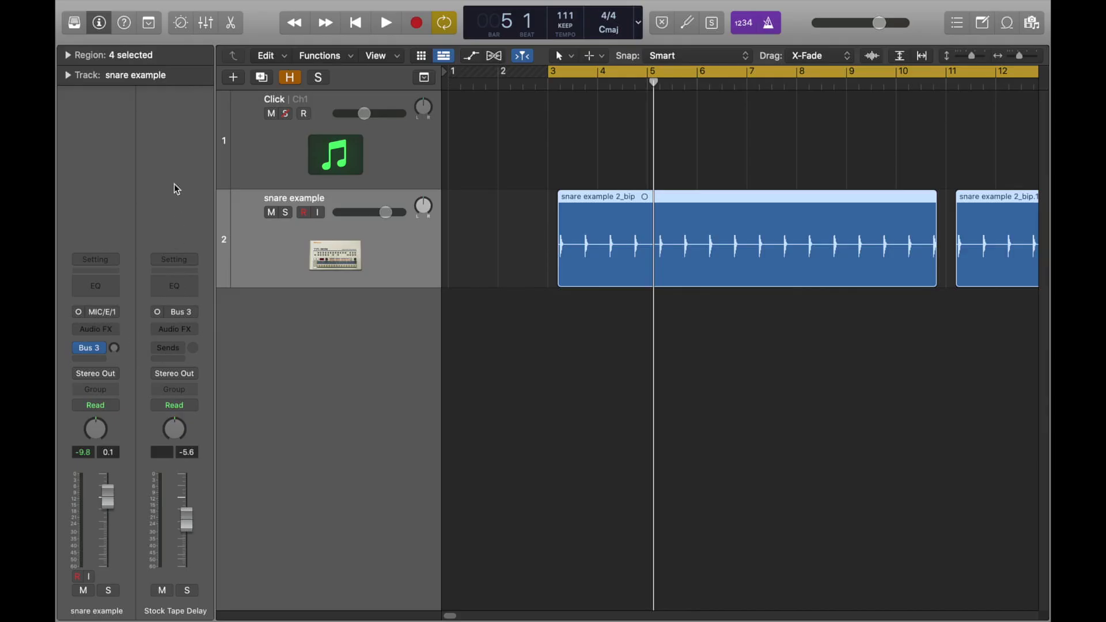
- Insert the Tape Delay plug-in on the Stock Tape Delay channel and set its wet output to 100%
left_click(181, 334)
mouse_move(212, 436)
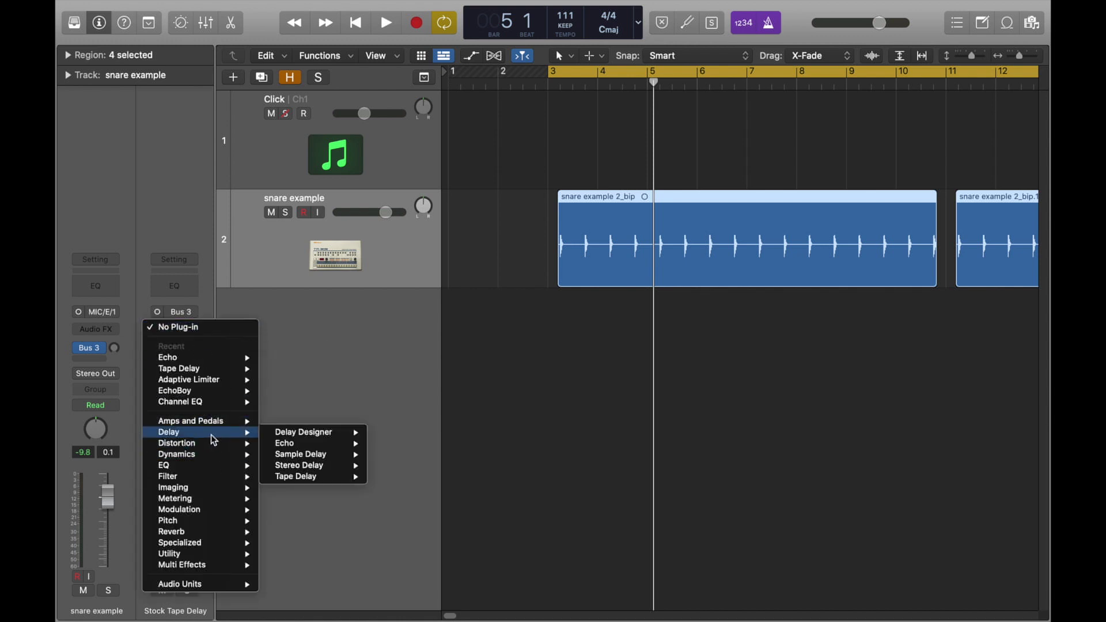
mouse_move(346, 476)
left_click(397, 478)
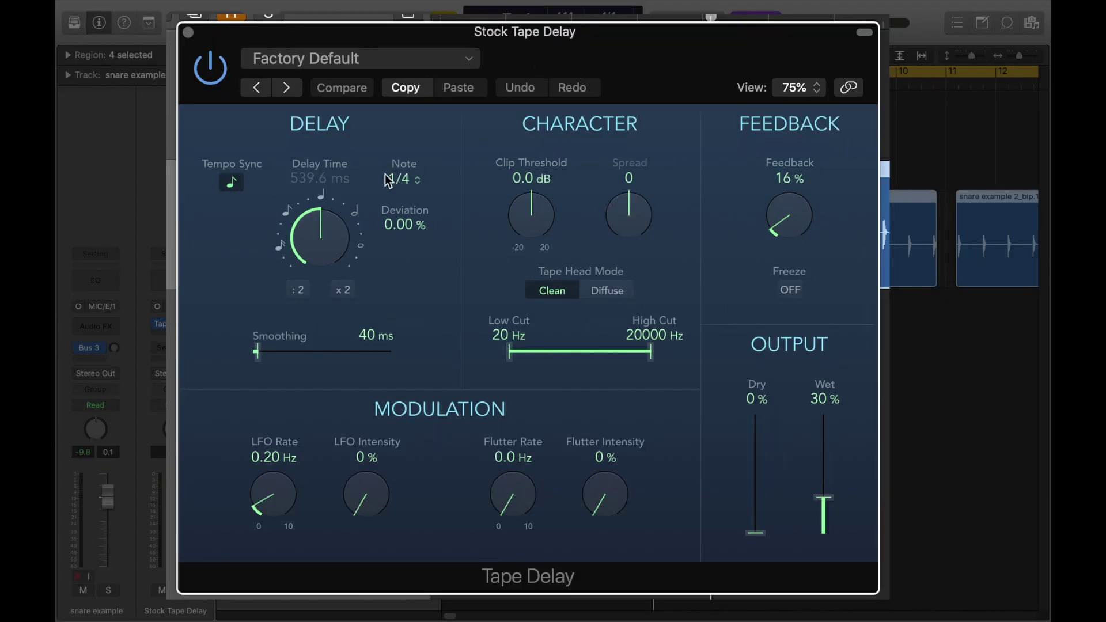
mouse_move(652, 357)
left_mouse_down()
mouse_move(543, 355)
mouse_move(665, 358)
left_mouse_up()
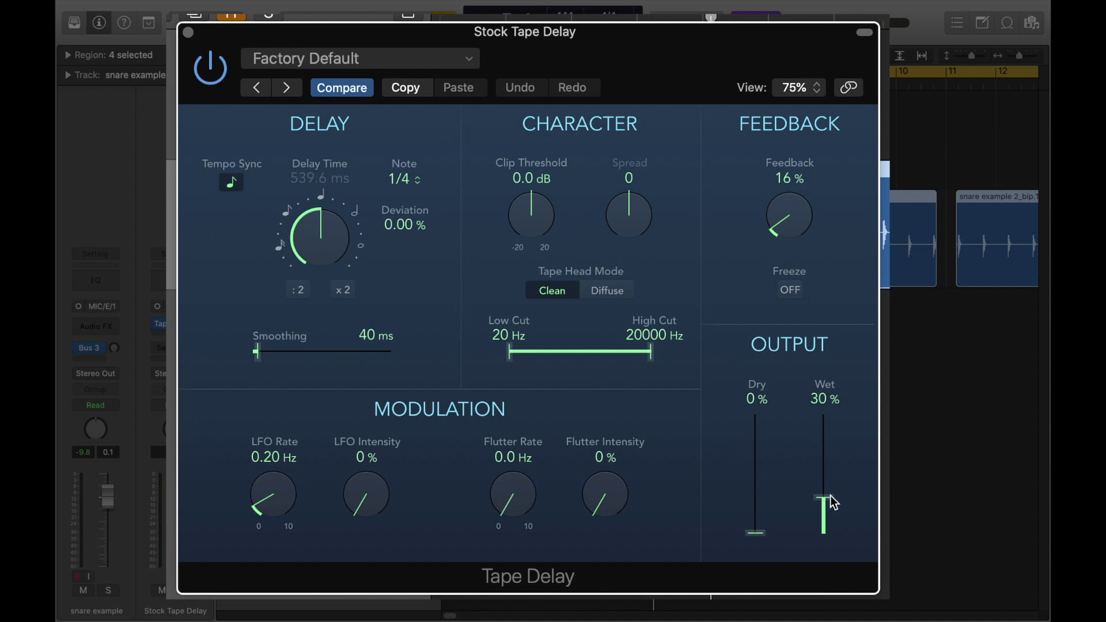
left_click_drag(825, 497, 826, 354)
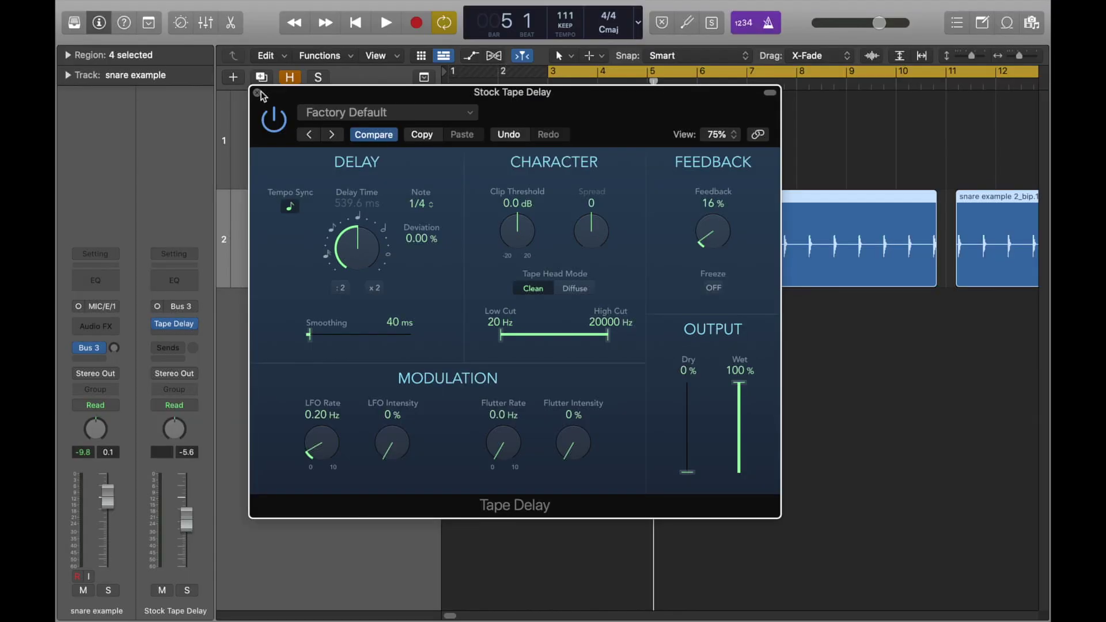
left_click(260, 93)
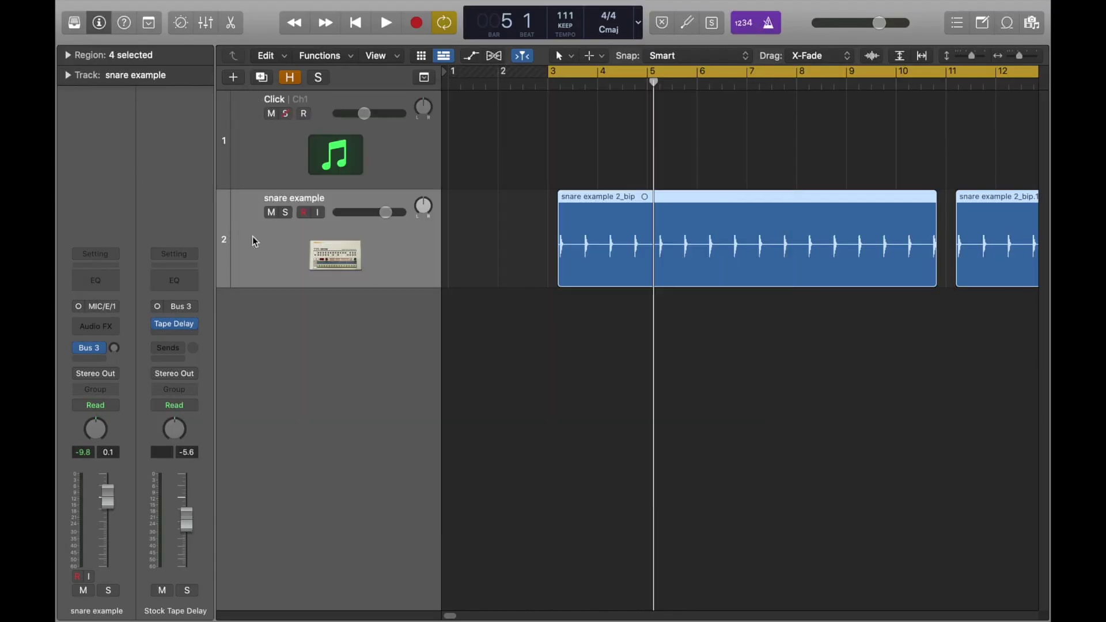
- Replace the Tape Delay plug-in with Echo, setting its feedback to 0% and color to 0
mouse_move(195, 327)
left_click(195, 325)
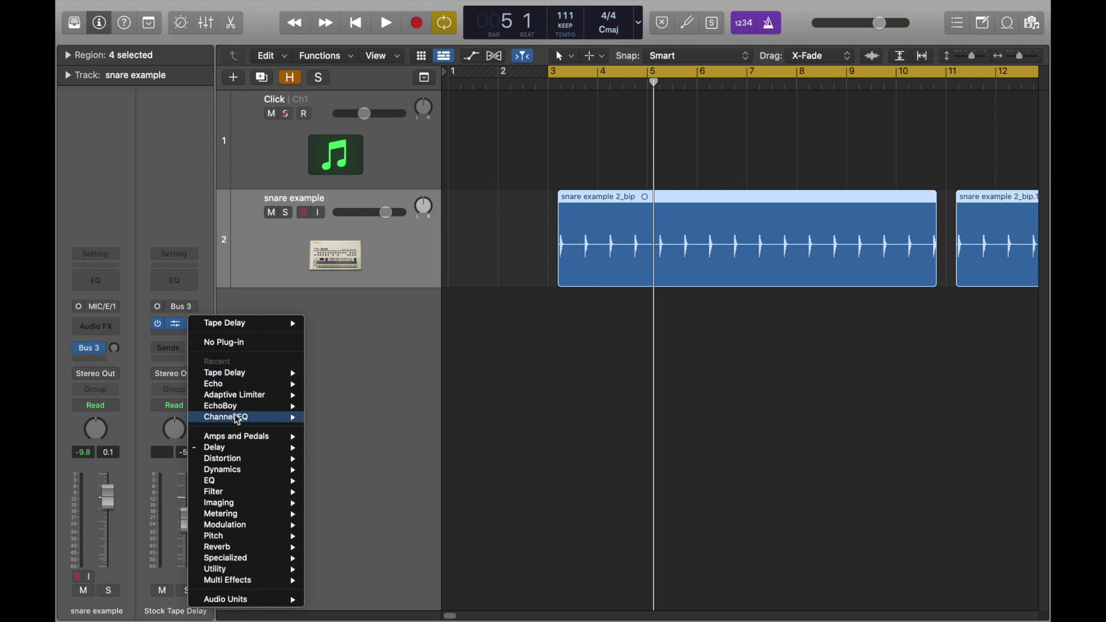
mouse_move(239, 450)
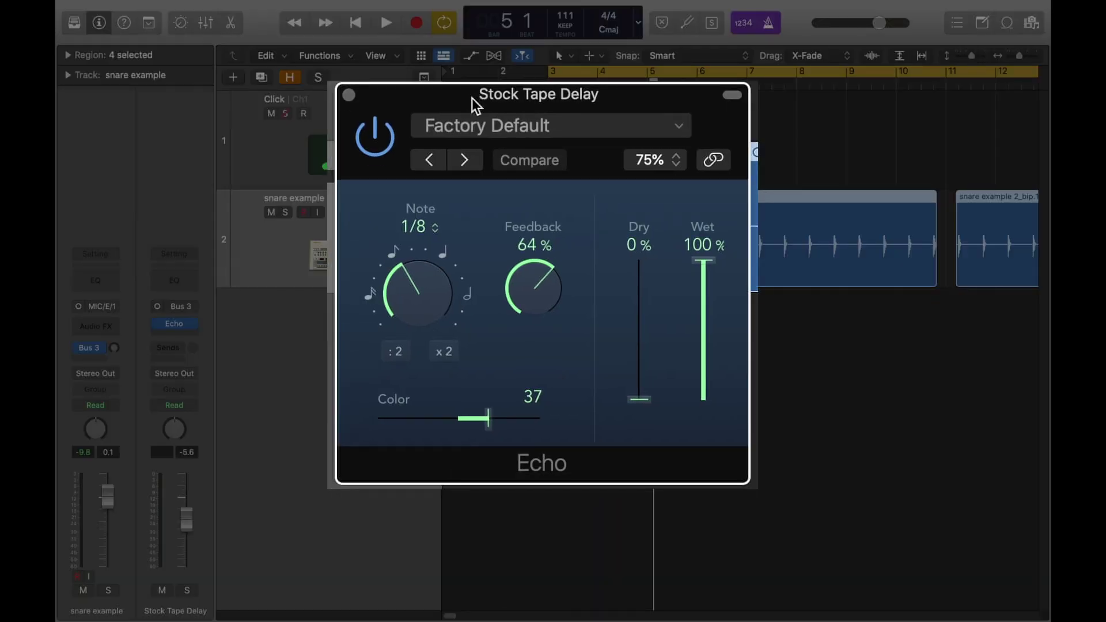
left_click_drag(530, 276, 465, 590)
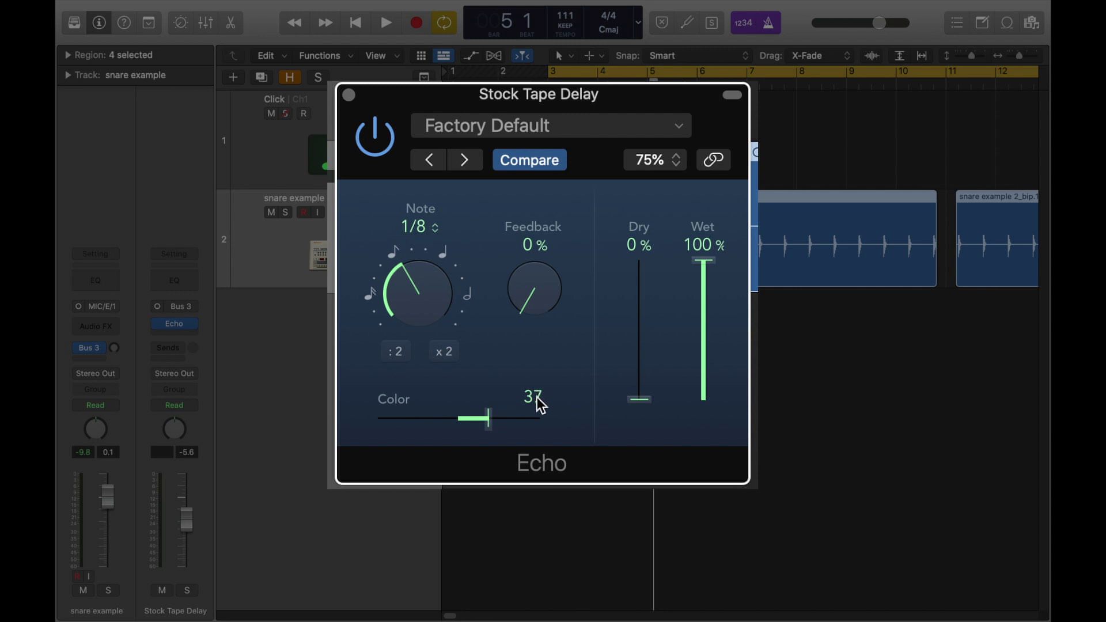
left_click_drag(491, 425, 462, 429)
- Raise the snare's Bus 3 send and set the Stock Tape Delay fader to -0.5 dB while auditioning the echo
key("space")
left_click_drag(115, 349, 115, 325)
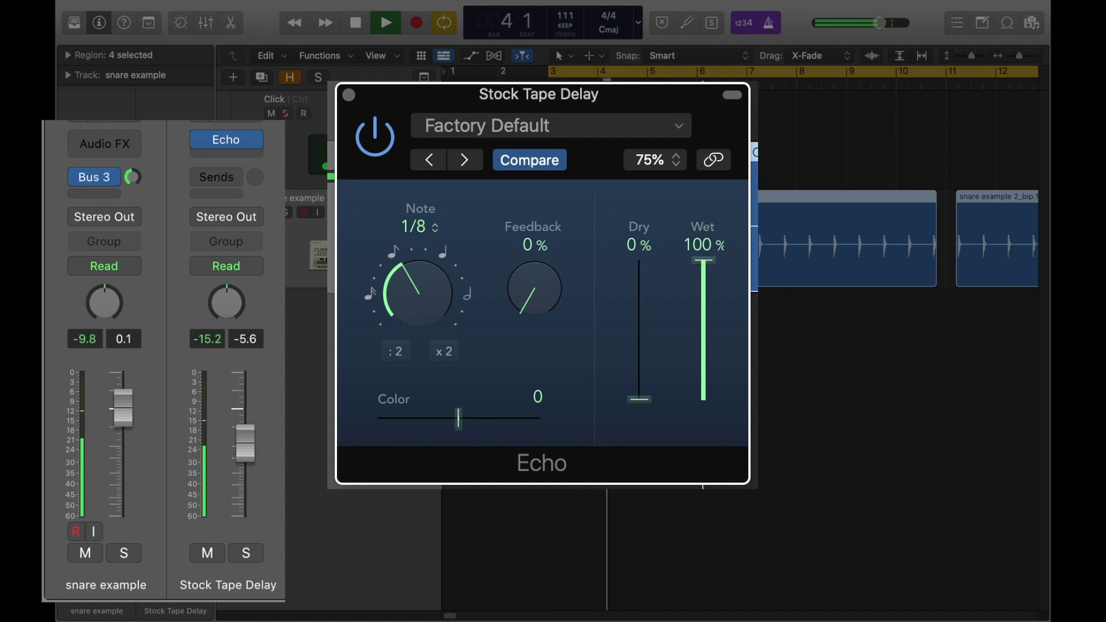
key("space")
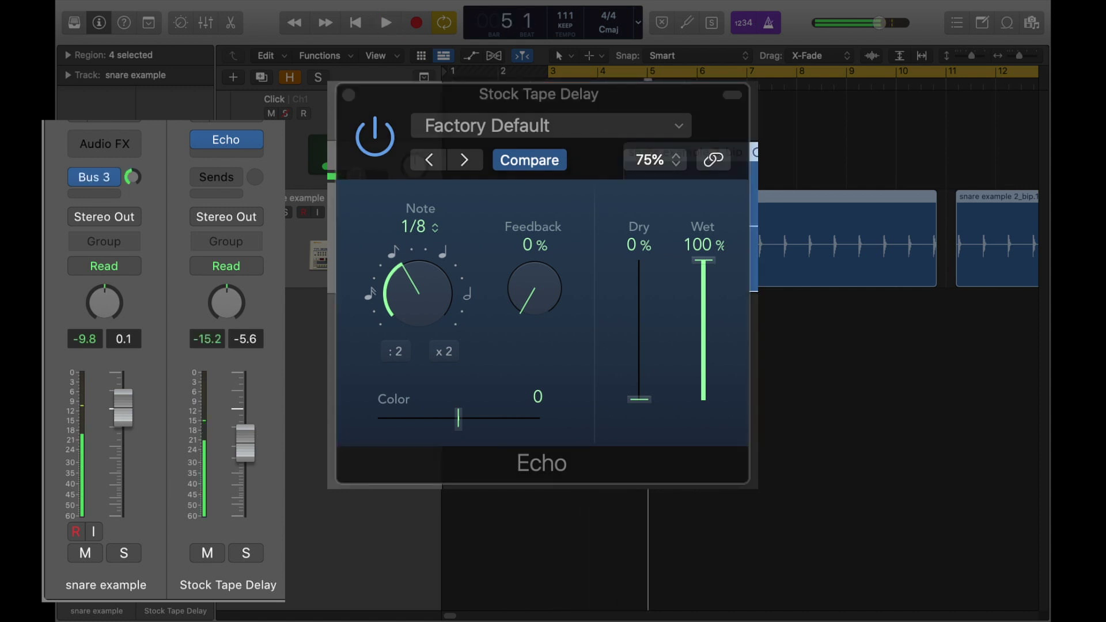
left_click_drag(250, 437, 251, 412)
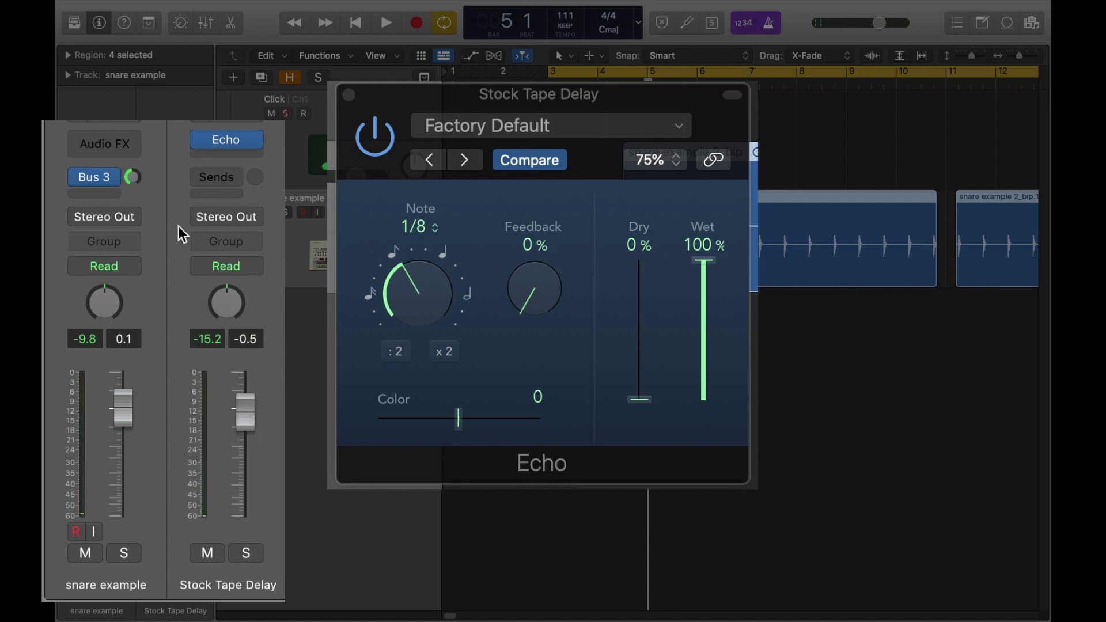
key("space")
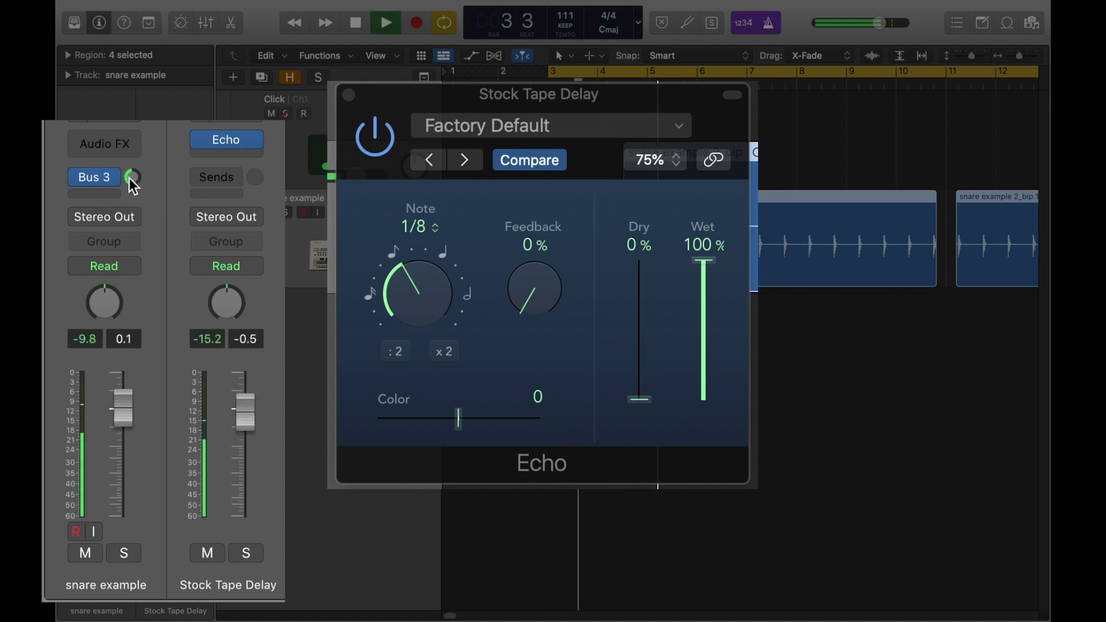
key("space")
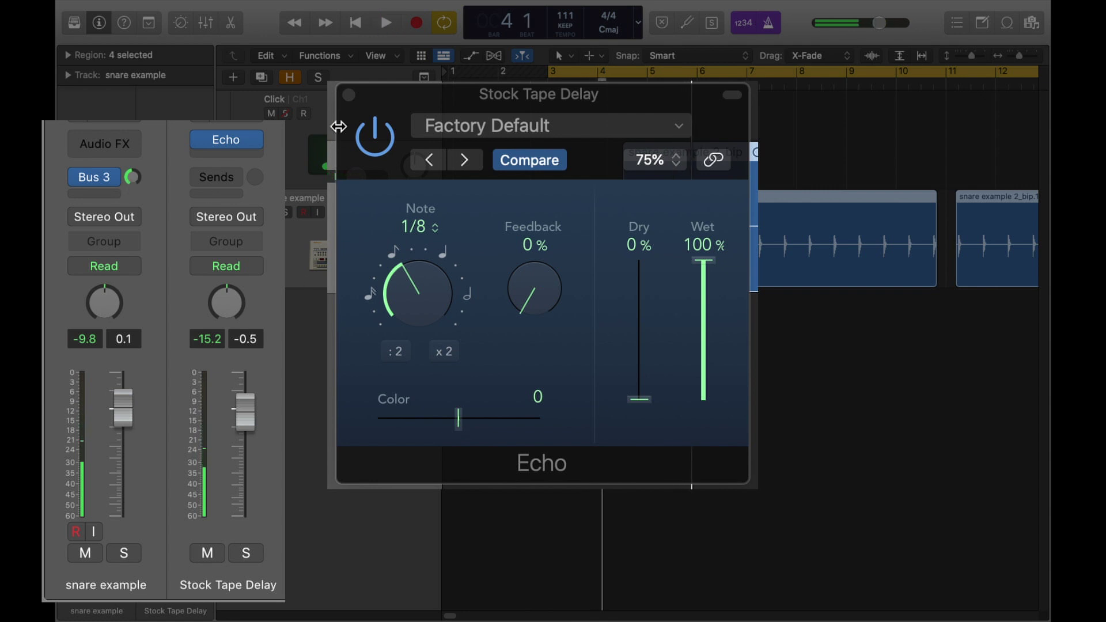
left_click(349, 95)
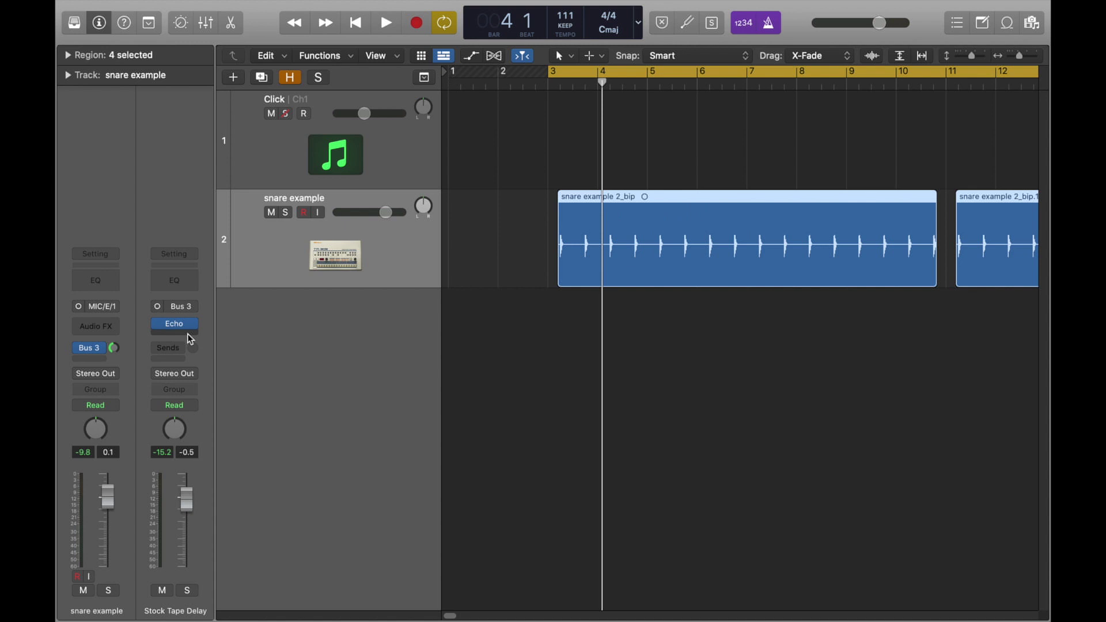
- Insert a Pitch Shifter after Echo on the Stock Tape Delay channel, with 0 semitones and 100% mix
left_click(190, 339)
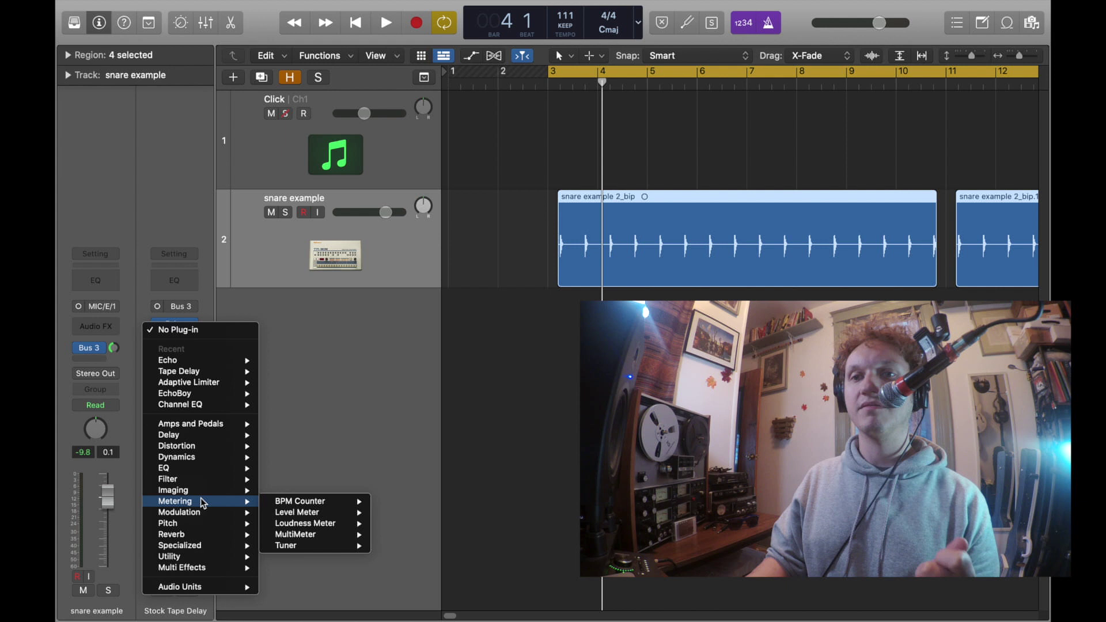
mouse_move(203, 525)
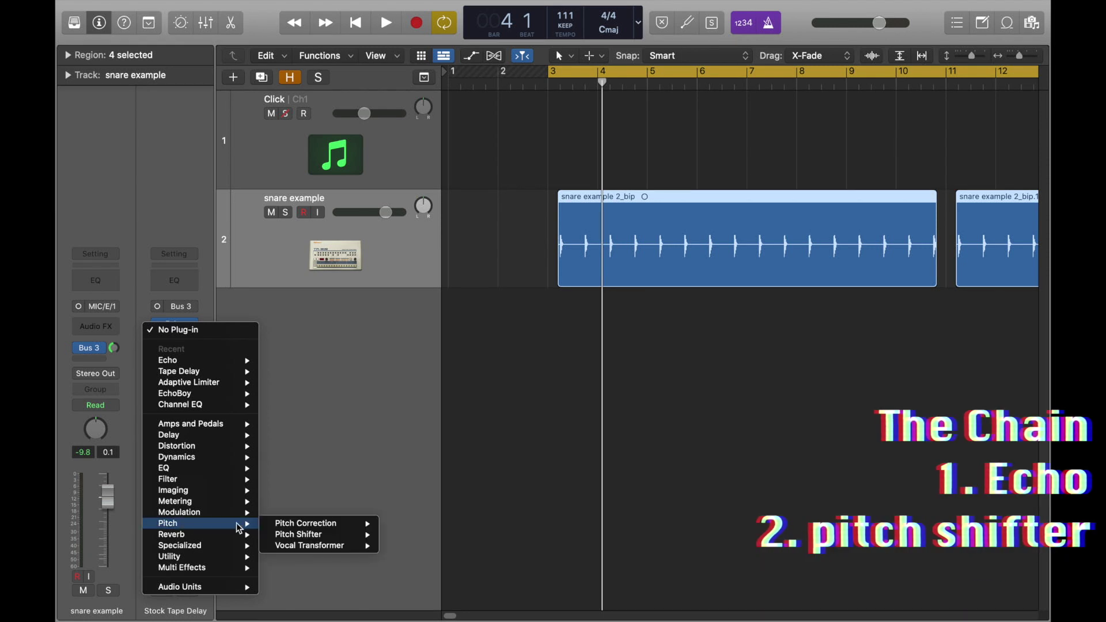
left_click(403, 533)
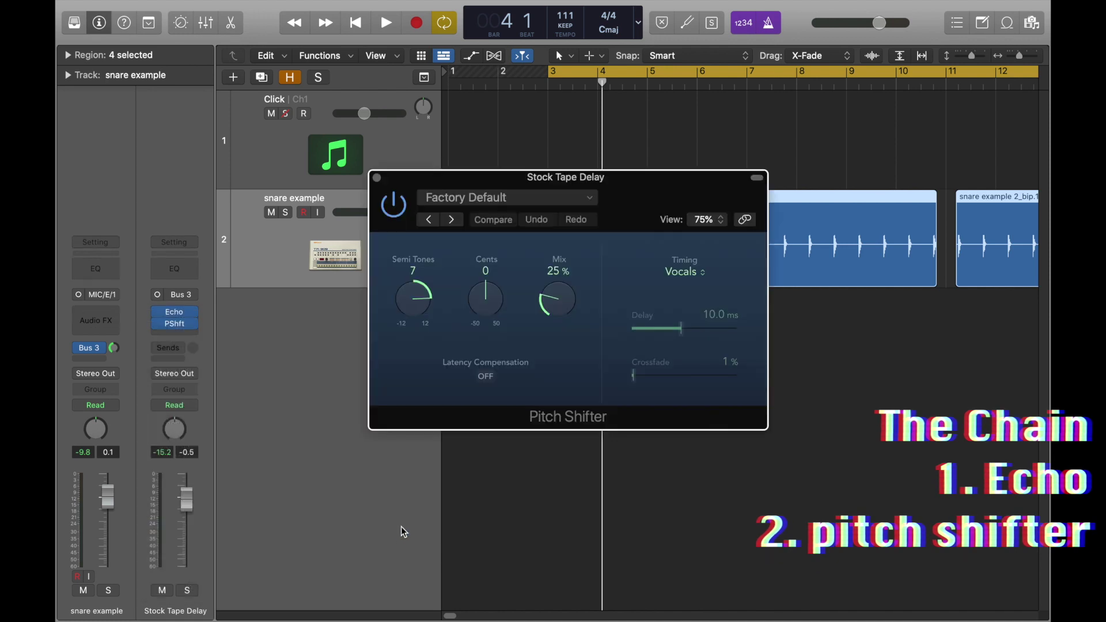
left_click_drag(603, 190, 509, 142)
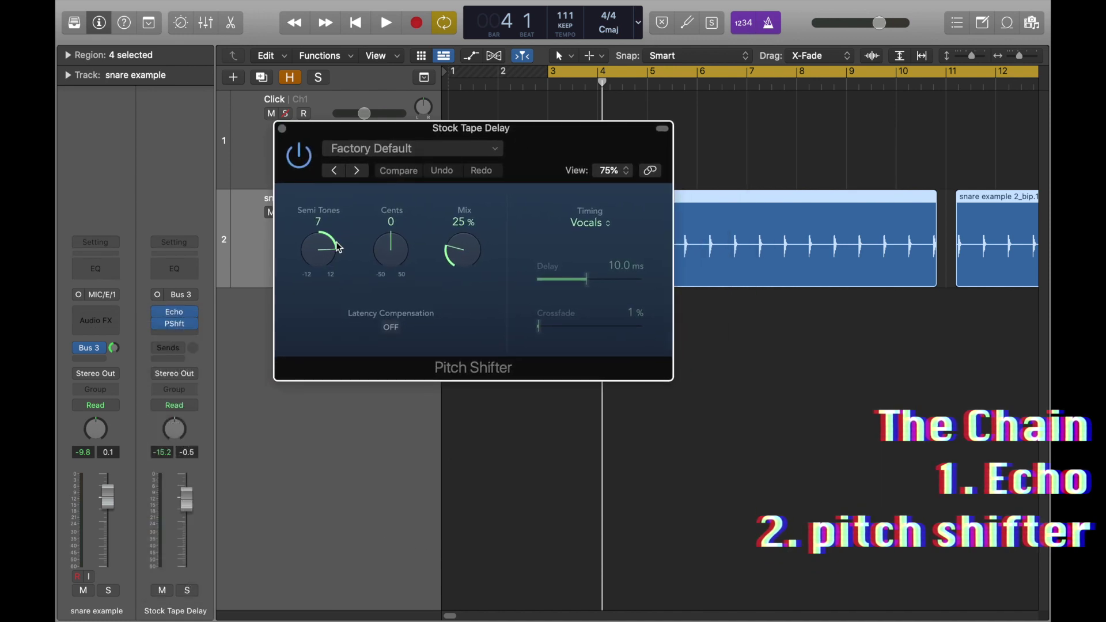
left_click(319, 250, "alt")
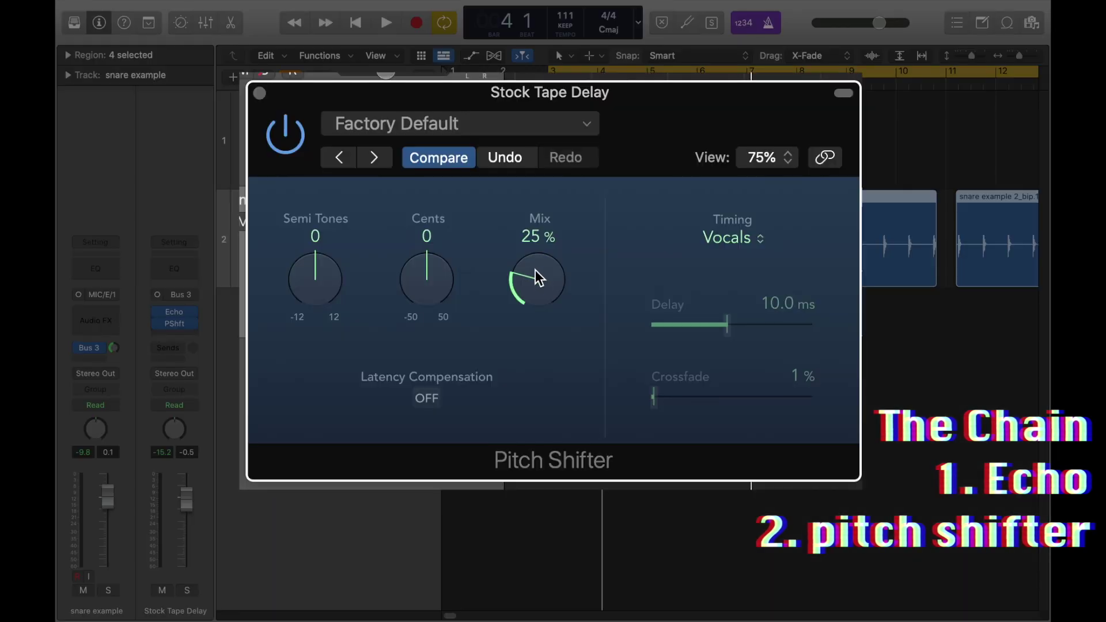
left_click_drag(530, 288, 530, 242)
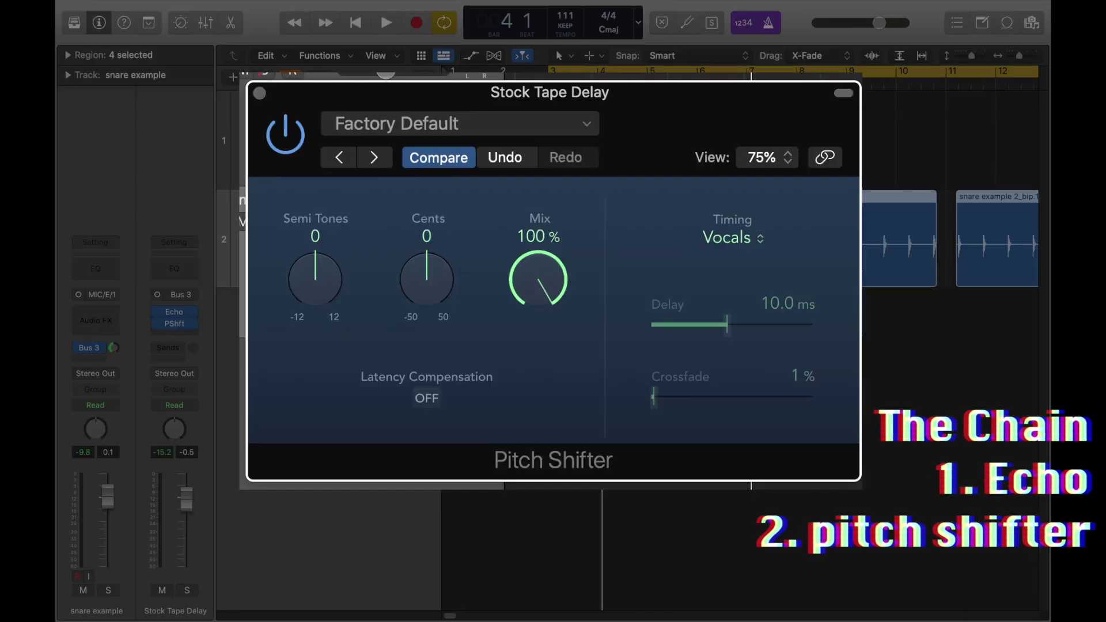
- Set the Pitch Shifter's timing to Manual with 2.0 ms delay and 0% crossfade, and turn on latency compensation
left_click(743, 235)
left_click(738, 275)
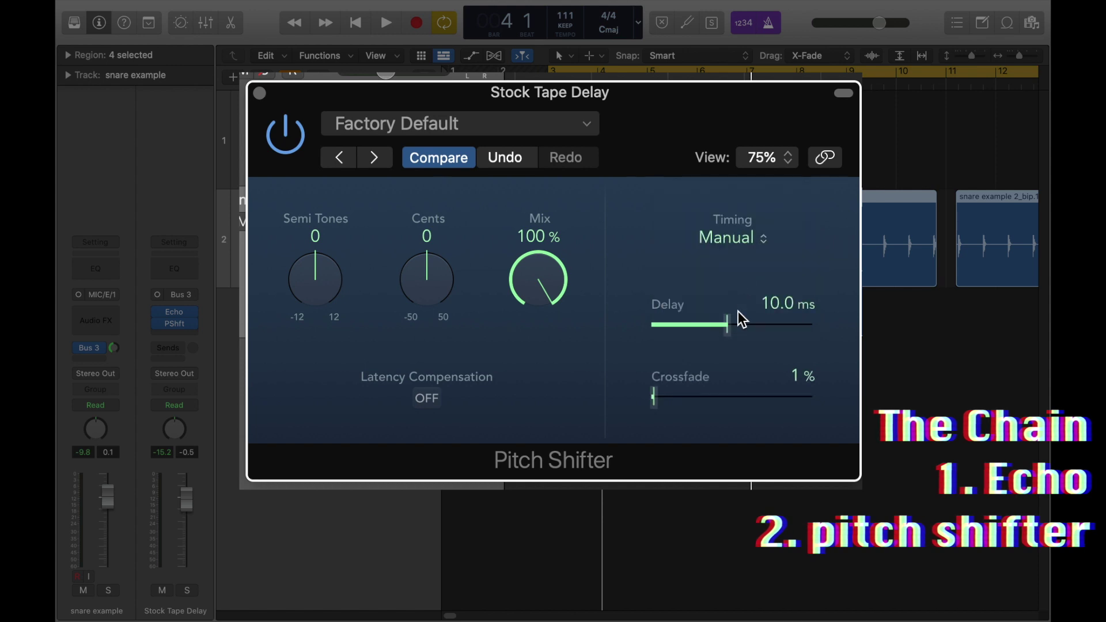
left_click_drag(728, 331, 634, 350)
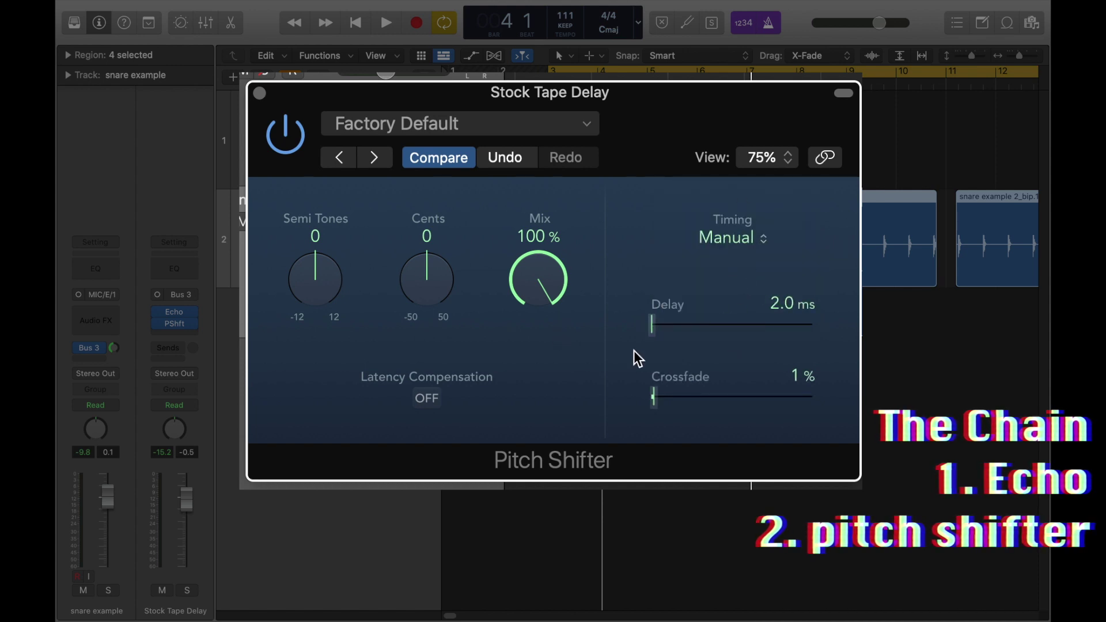
left_click_drag(653, 395, 614, 395)
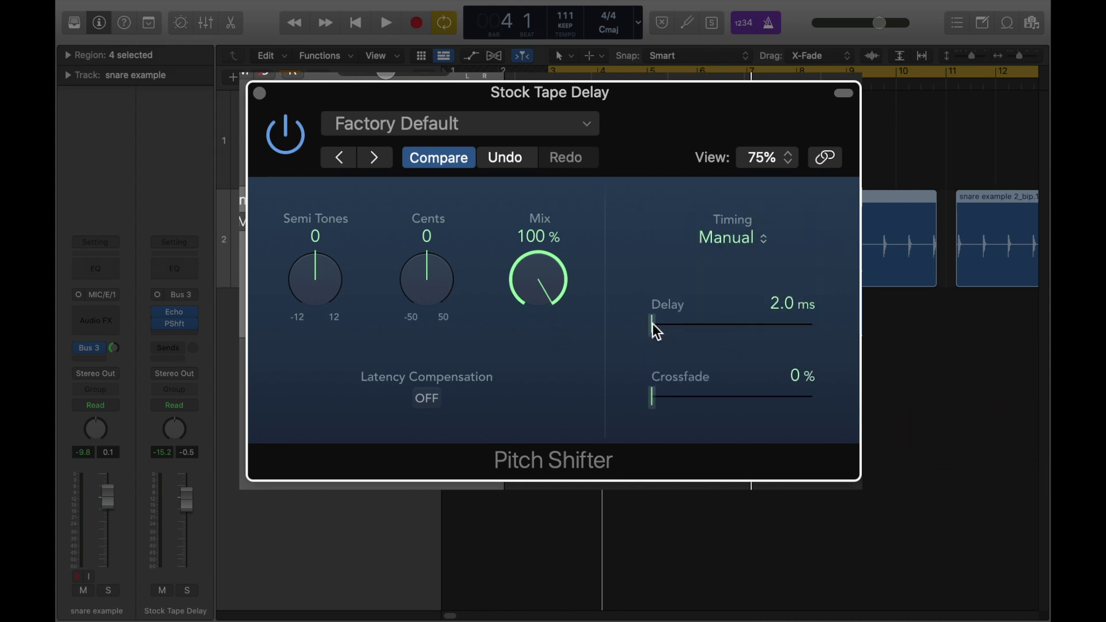
left_click(427, 398)
- Detune the Pitch Shifter to -12 cents and close its window
mouse_move(422, 270)
left_mouse_down()
mouse_move(403, 308)
mouse_move(404, 276)
left_mouse_up()
left_click_drag(406, 236, 409, 303)
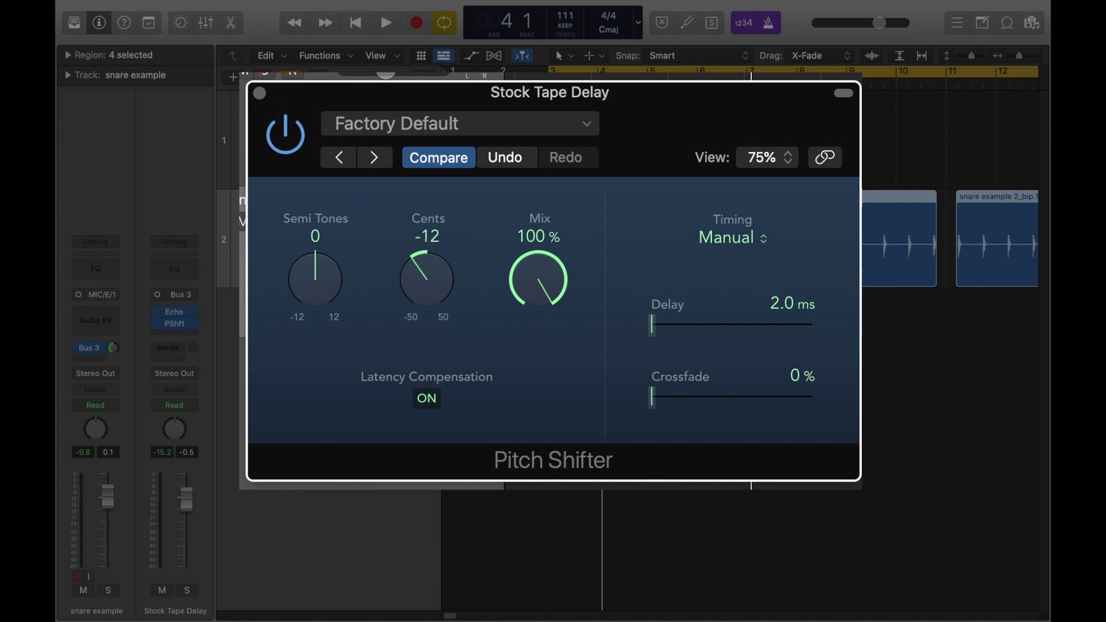
left_click(259, 92)
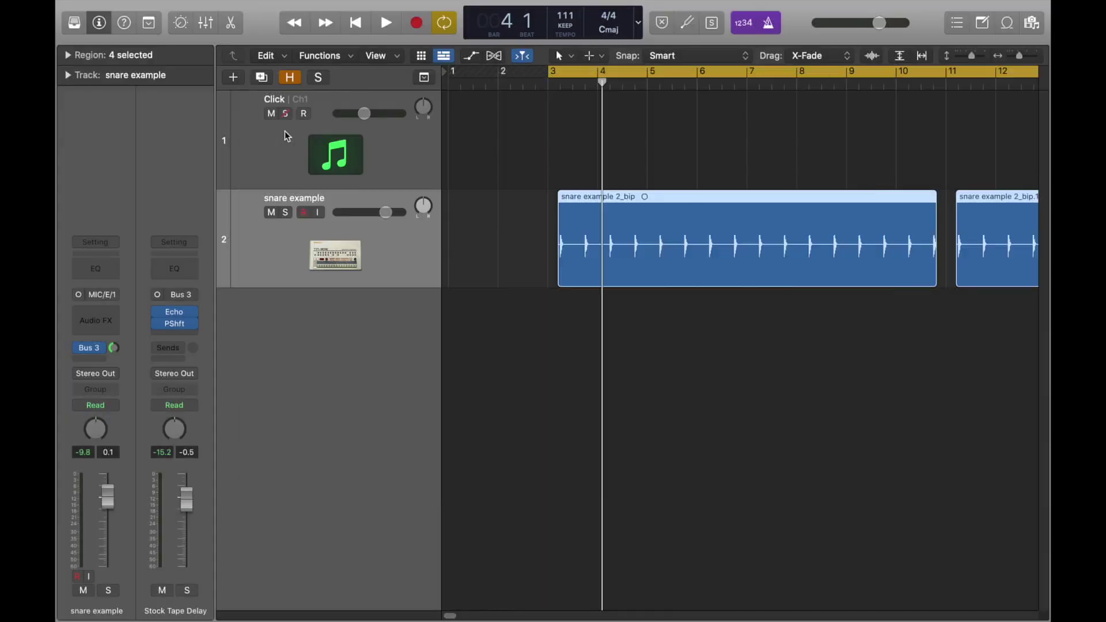
- Insert a mono Overdrive after the Pitch Shifter on the Stock Tape Delay channel
left_click(179, 333)
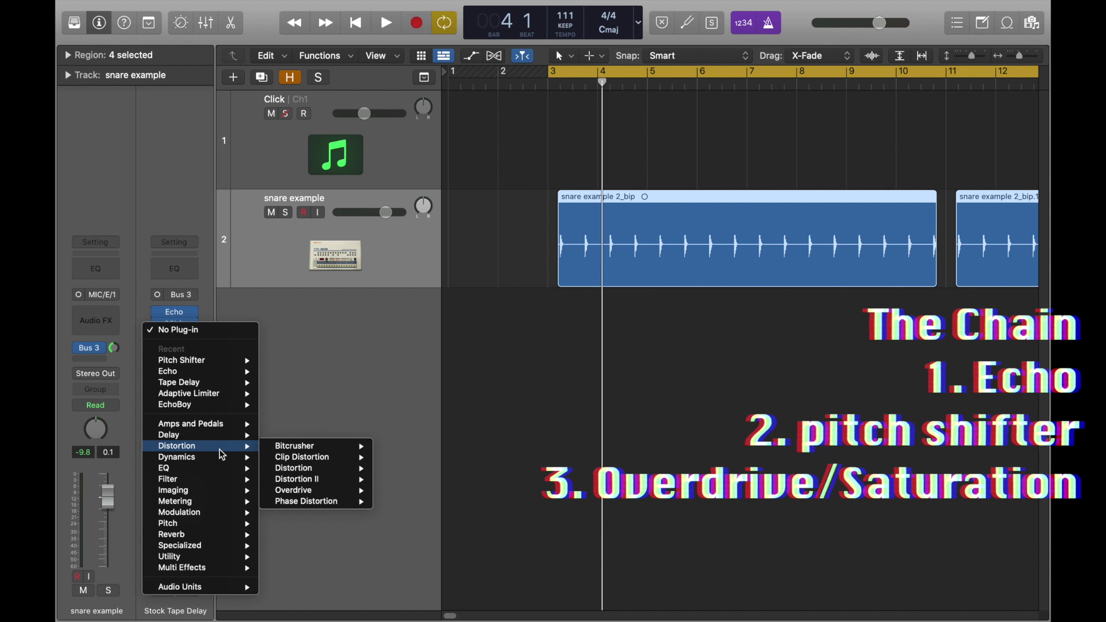
mouse_move(222, 456)
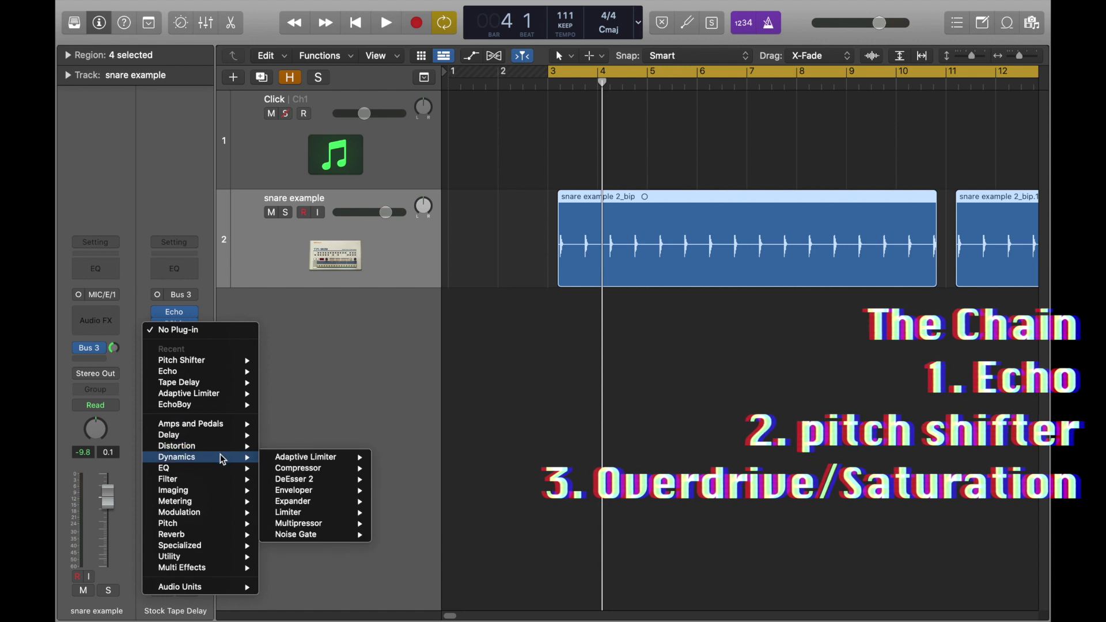
mouse_move(222, 507)
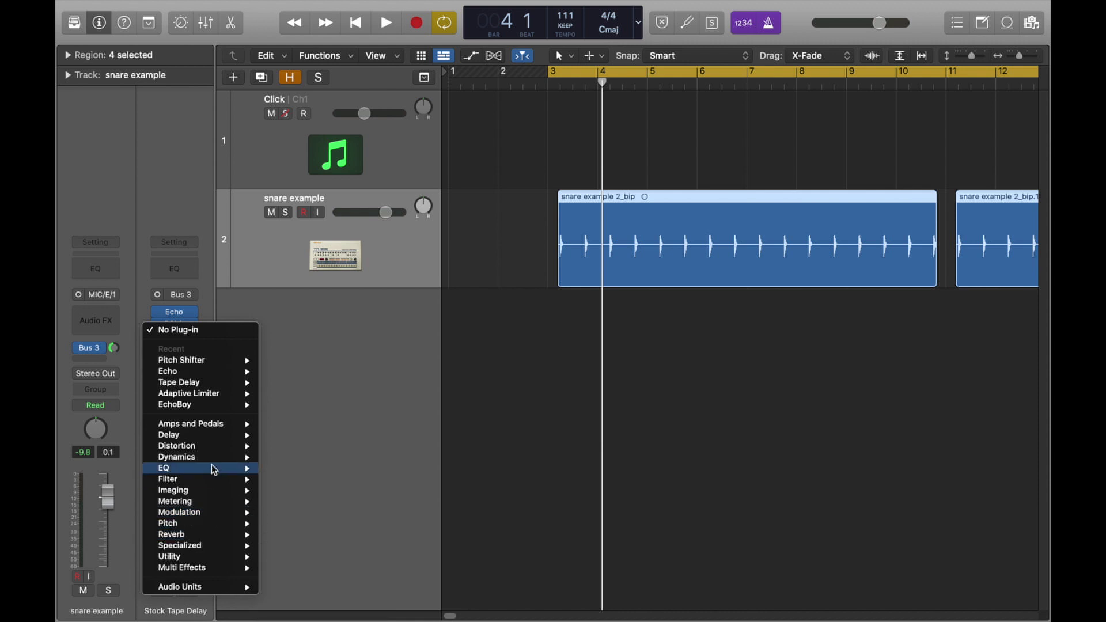
mouse_move(202, 436)
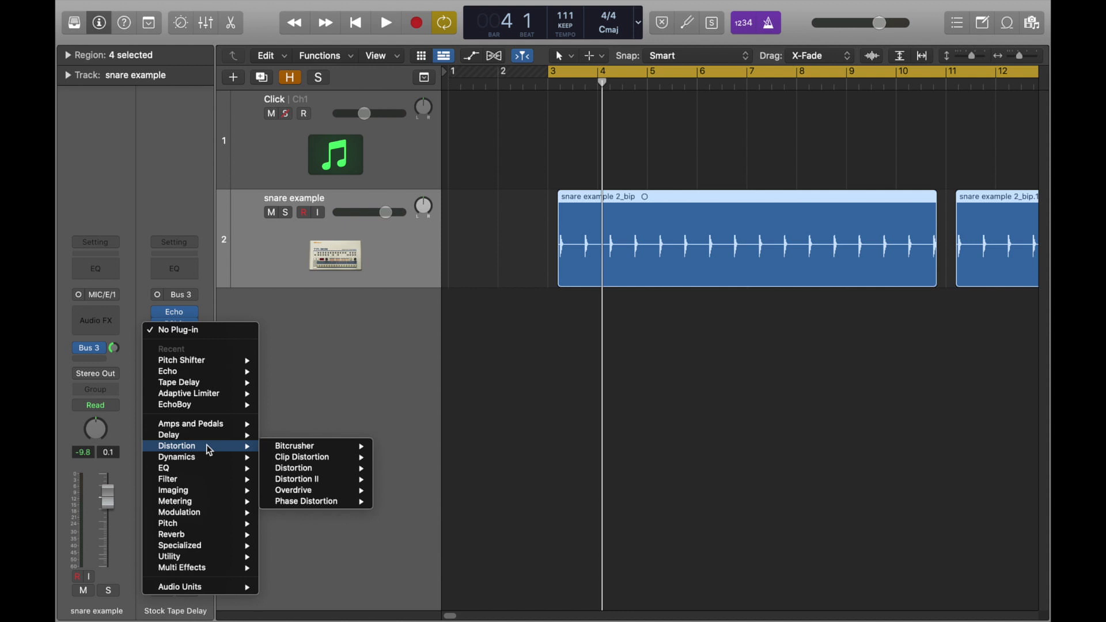
mouse_move(317, 494)
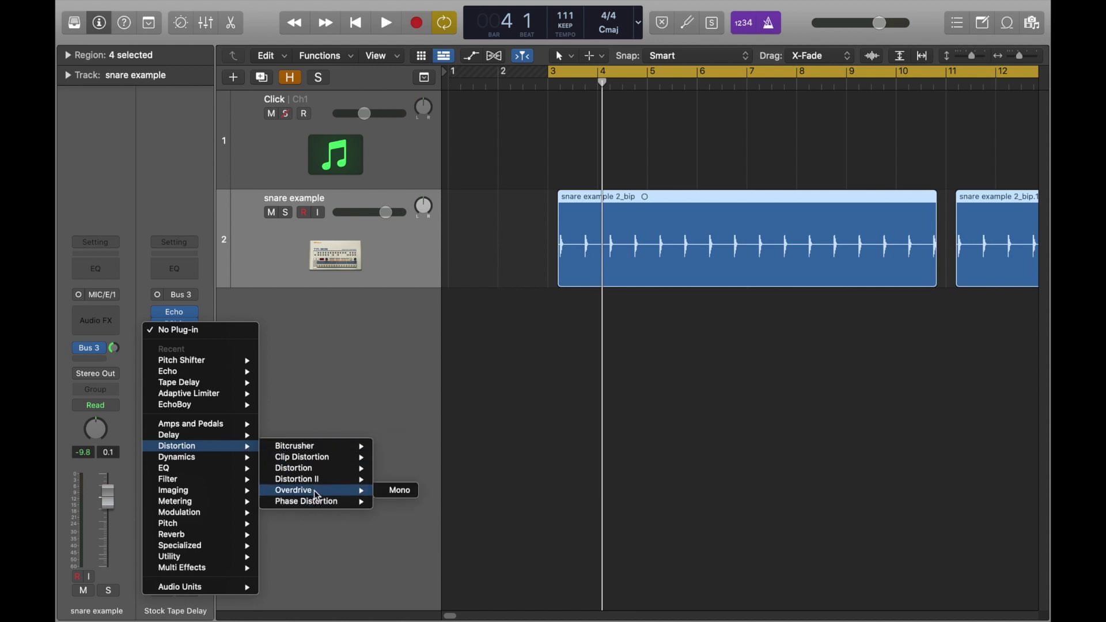
left_click(400, 490)
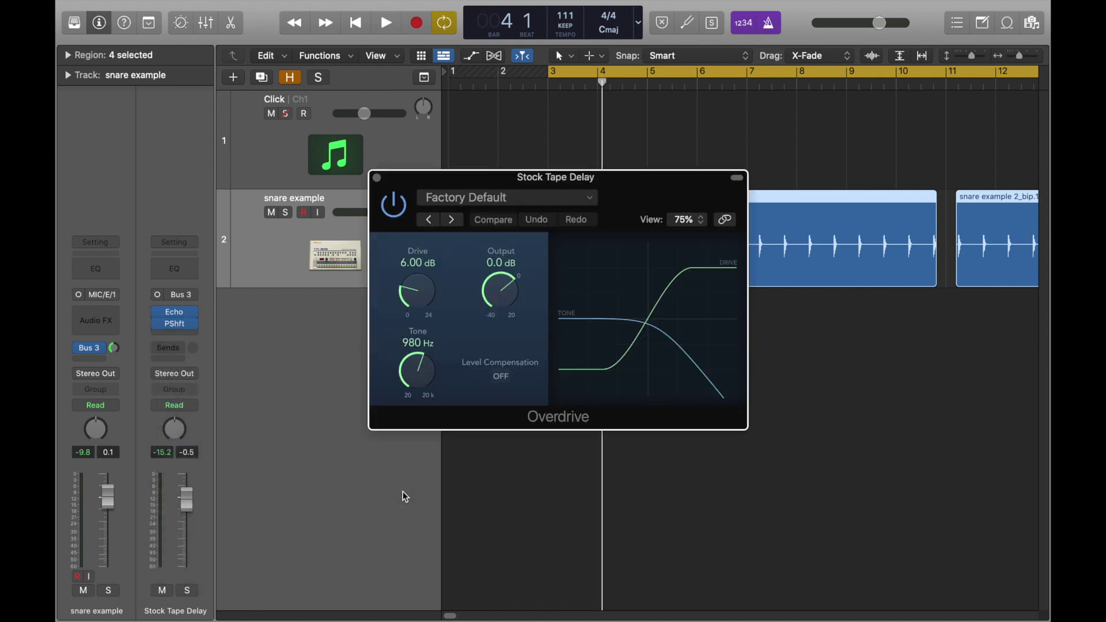
left_click_drag(630, 195, 565, 168)
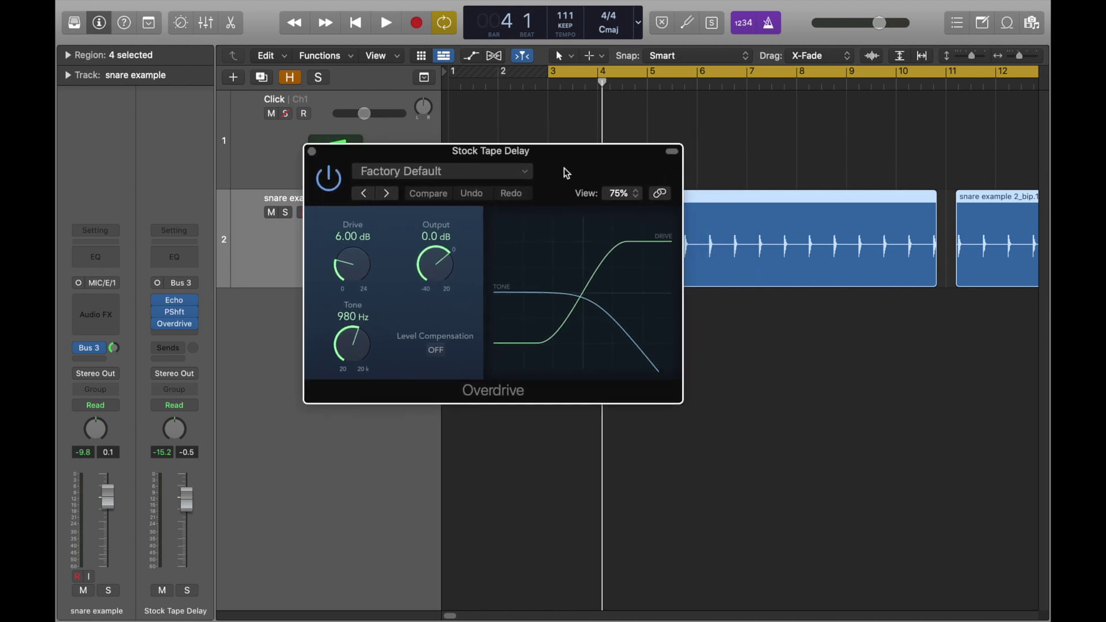
- Step through the Overdrive presets, including Warm Drive, settle on Hot Drive, and close the plug-in window
left_click(395, 175)
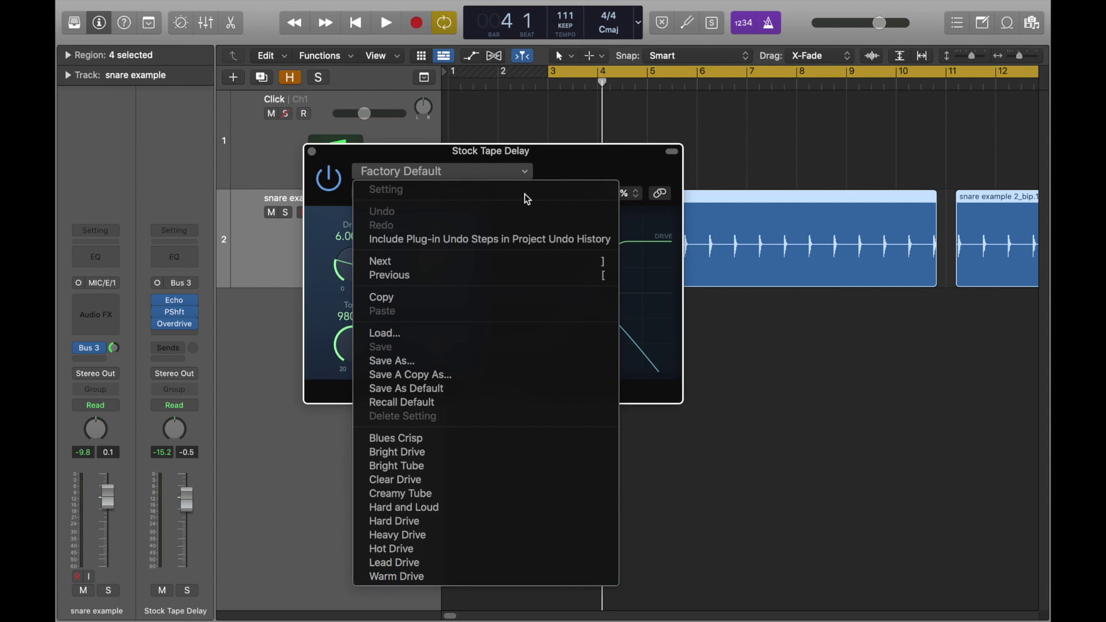
left_click(400, 578)
left_click(387, 193)
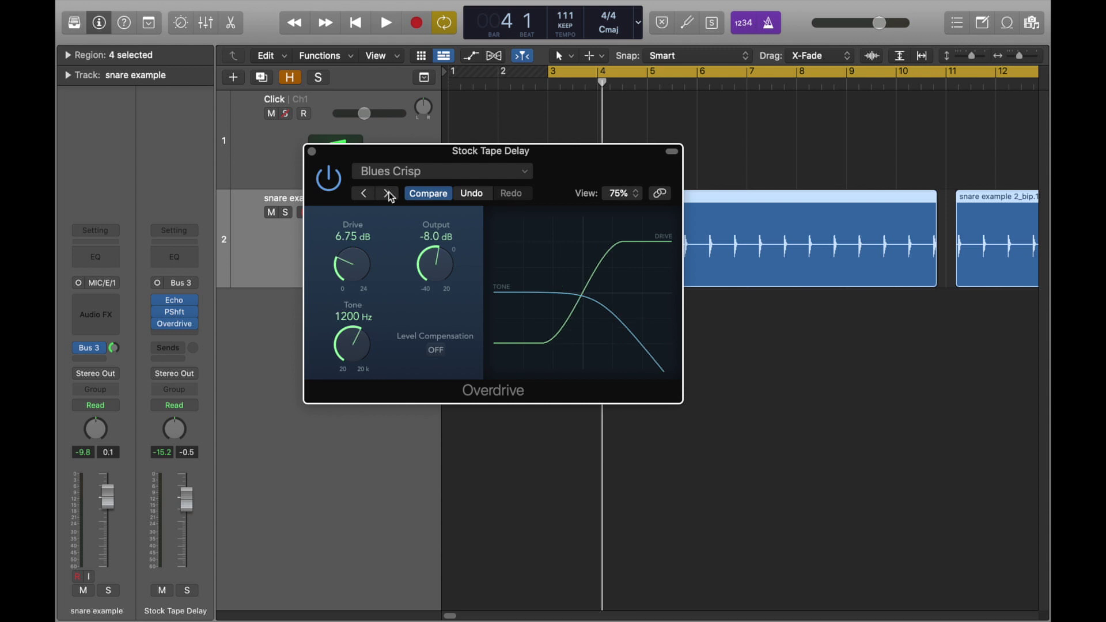
left_click(363, 193)
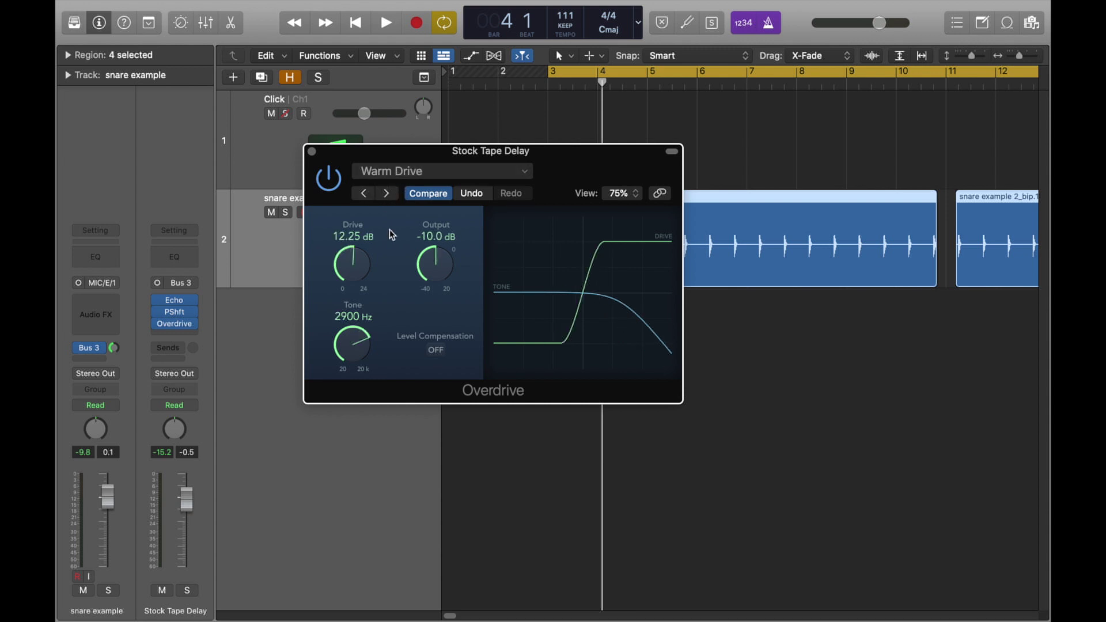
left_click(363, 197)
left_click(363, 197)
left_click(363, 196)
left_click(384, 193)
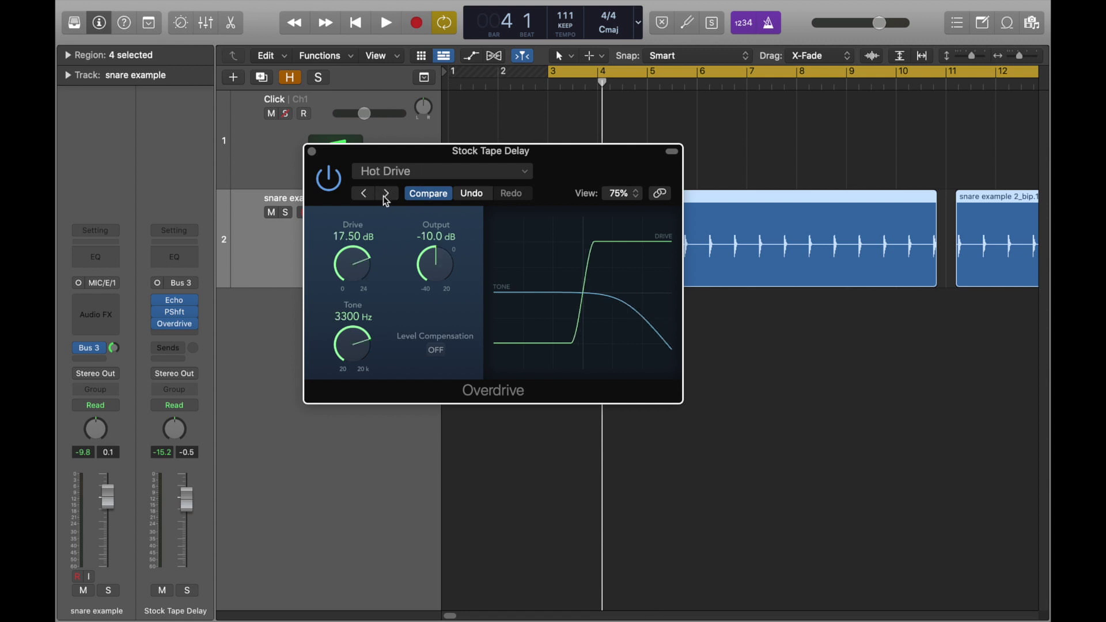
left_click(312, 152)
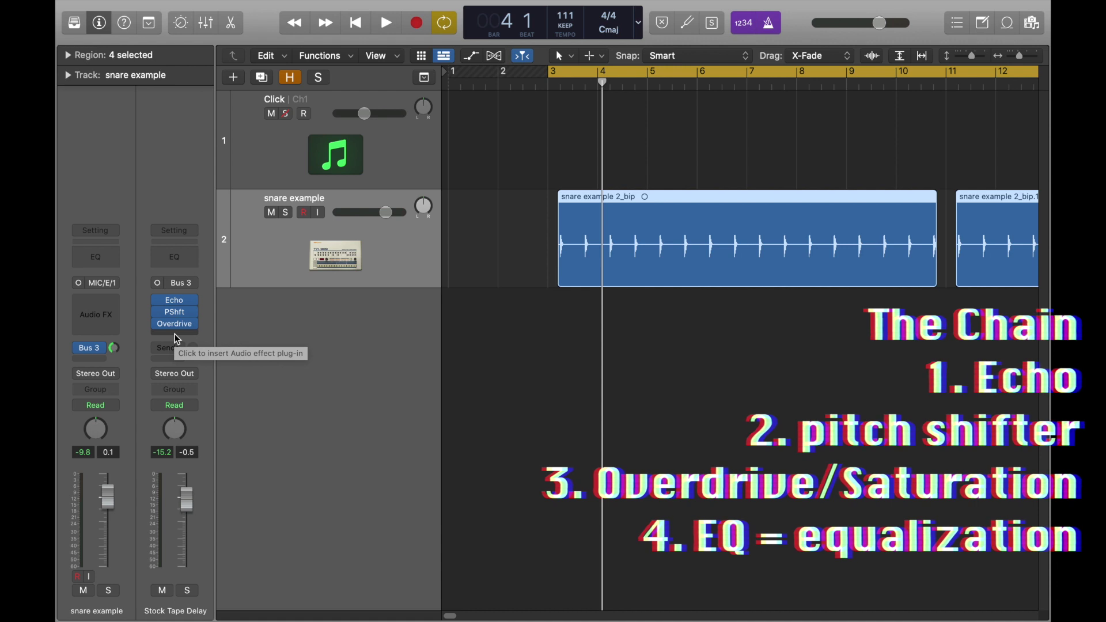
- Insert a Channel EQ after Overdrive on the Stock Tape Delay channel
left_click(176, 339)
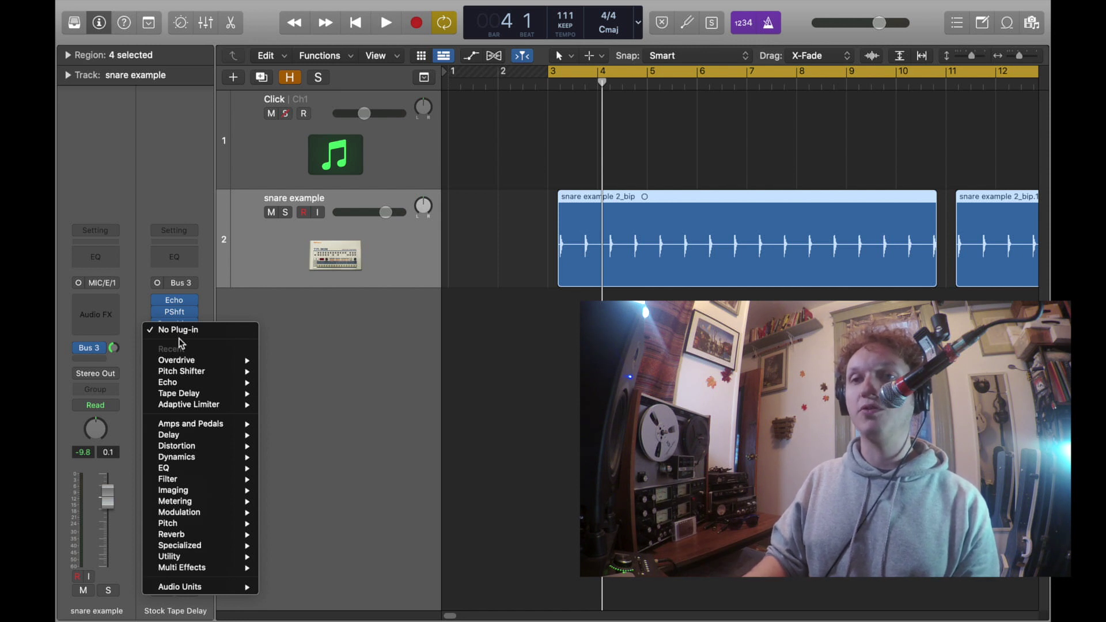
mouse_move(230, 525)
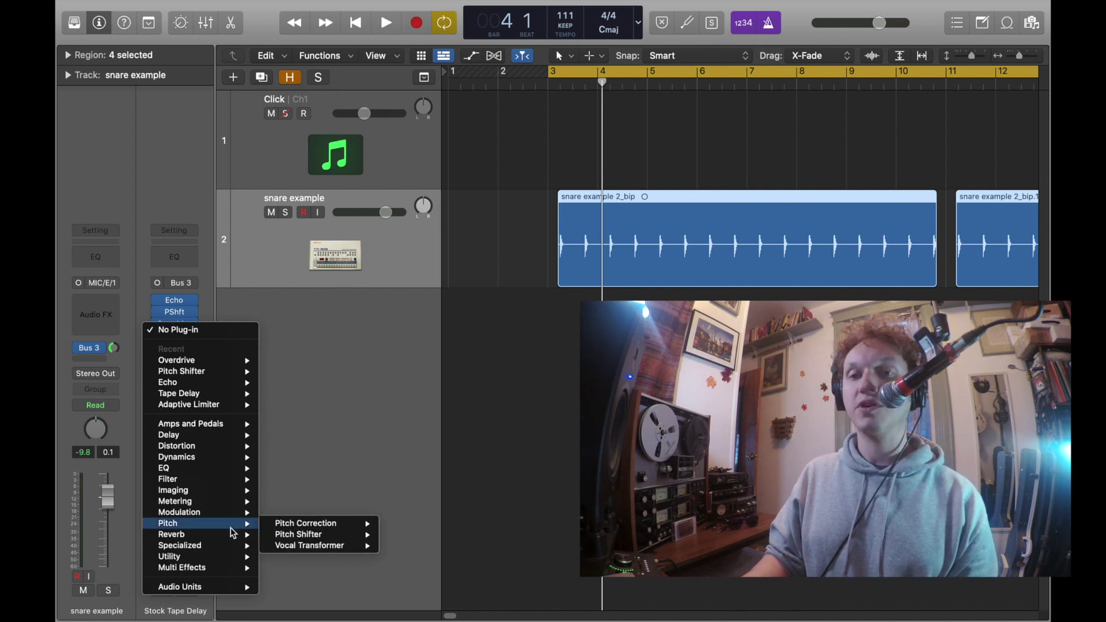
mouse_move(211, 410)
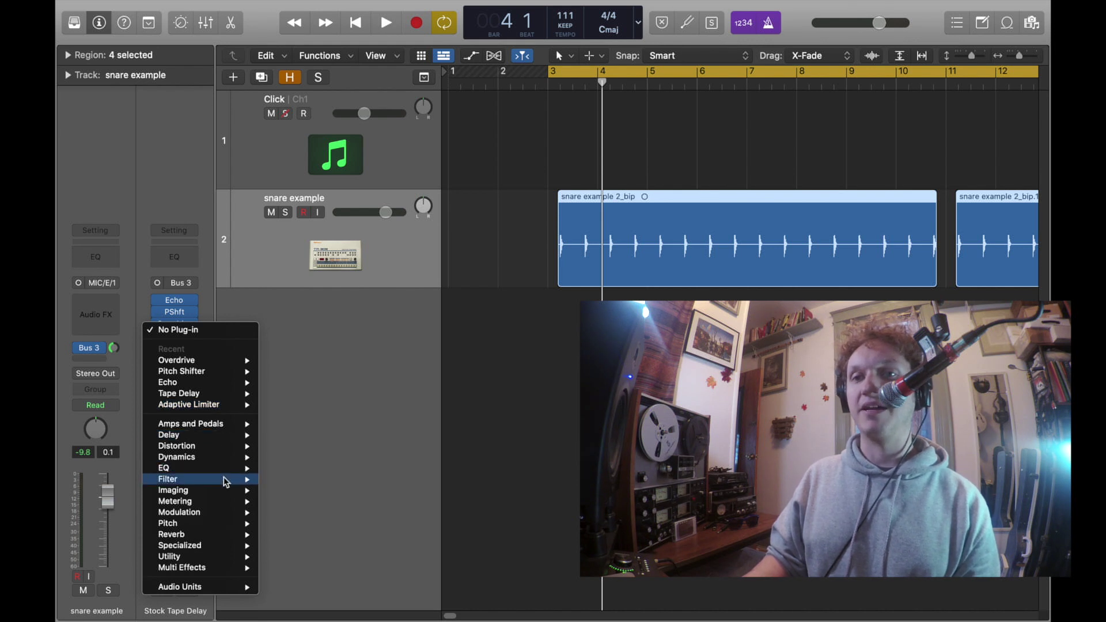
left_click(207, 262)
left_click(174, 256)
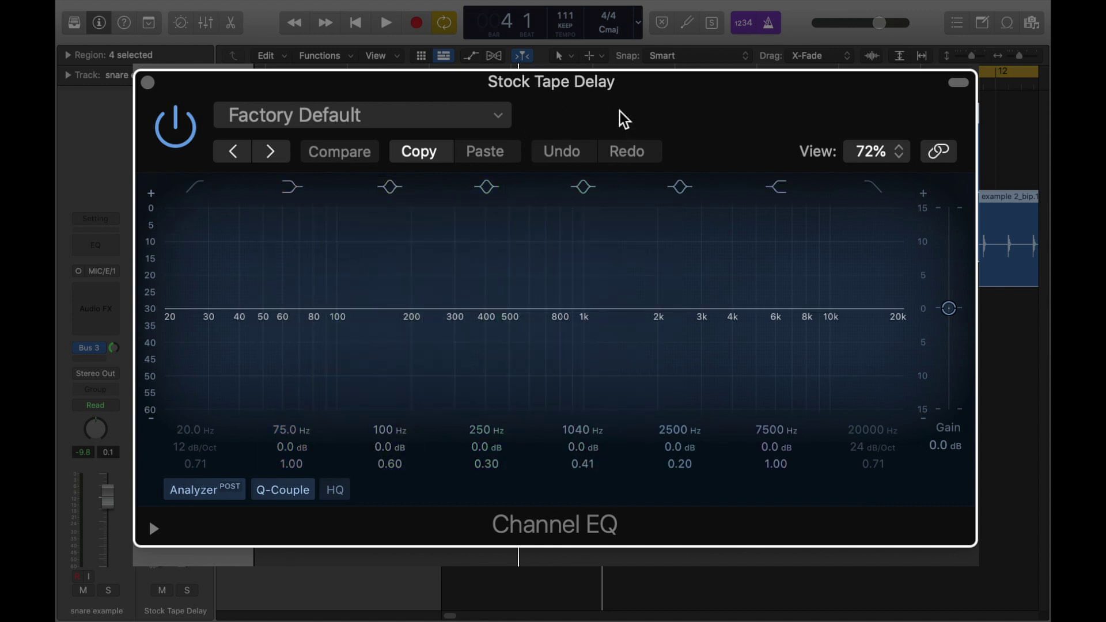
- Turn on the Channel EQ's 24 dB/Oct high-cut band and set it to about 12600 Hz with a Q of 0.28
left_click(875, 195)
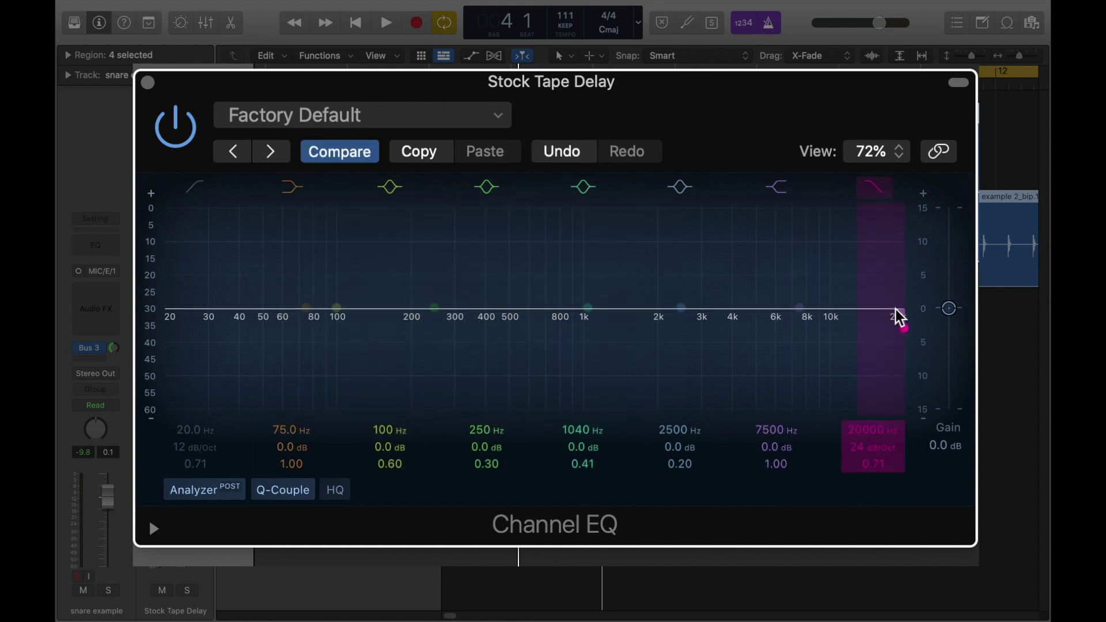
left_click_drag(900, 323, 784, 334)
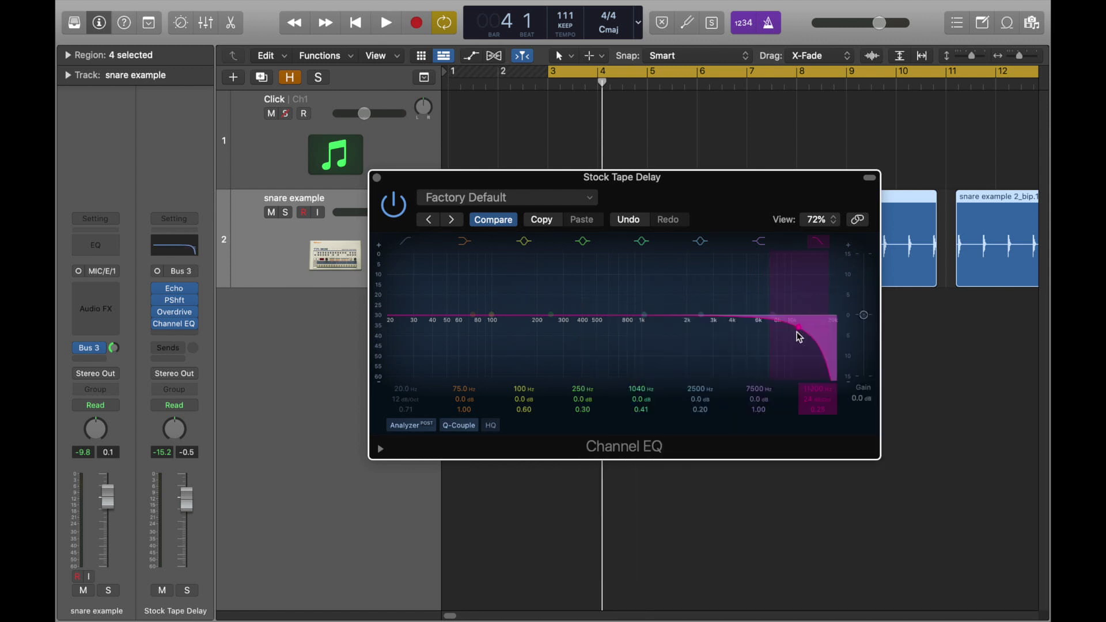
left_click_drag(799, 337, 807, 333)
- Toggle the high-cut band off and on, lower its cutoff to below 10 kHz, and close the Channel EQ
left_click(819, 243)
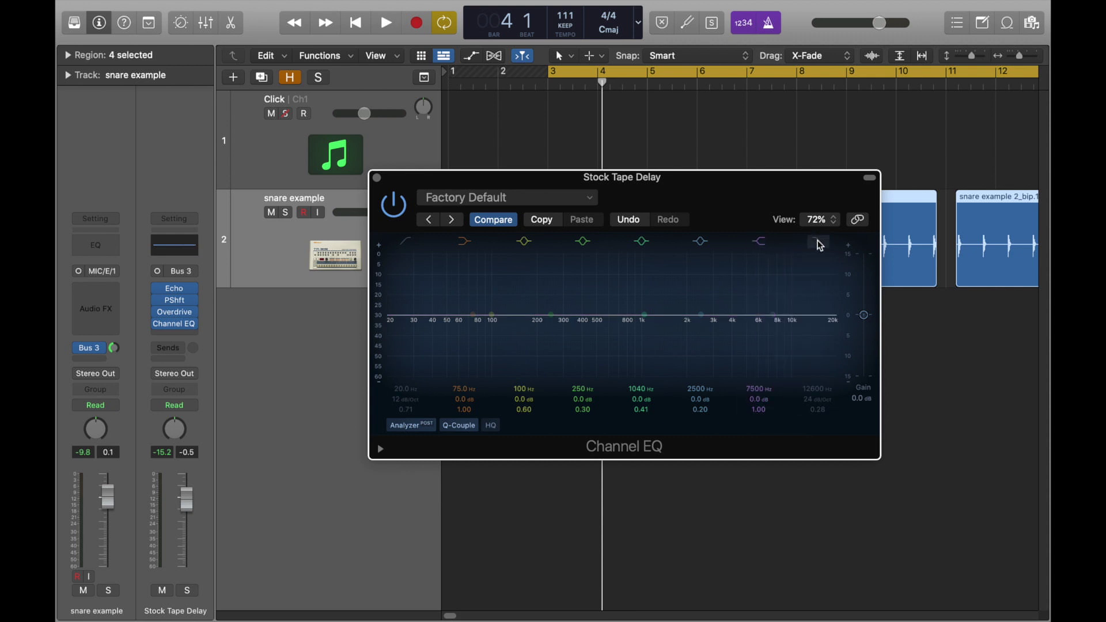
left_click(819, 244)
left_click_drag(802, 334, 779, 327)
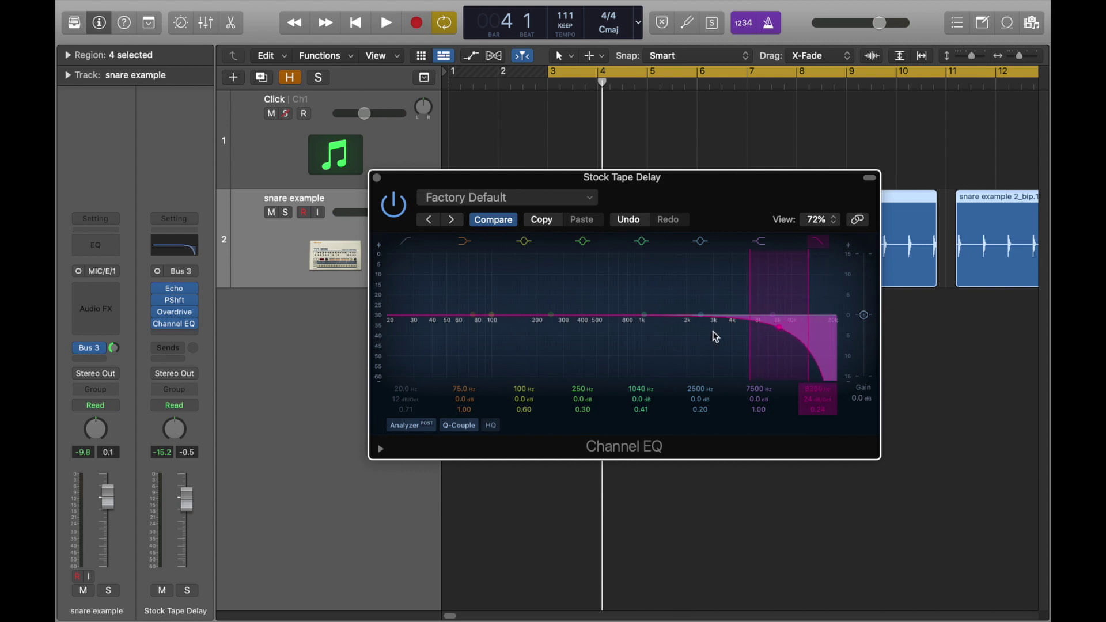
left_click(378, 180)
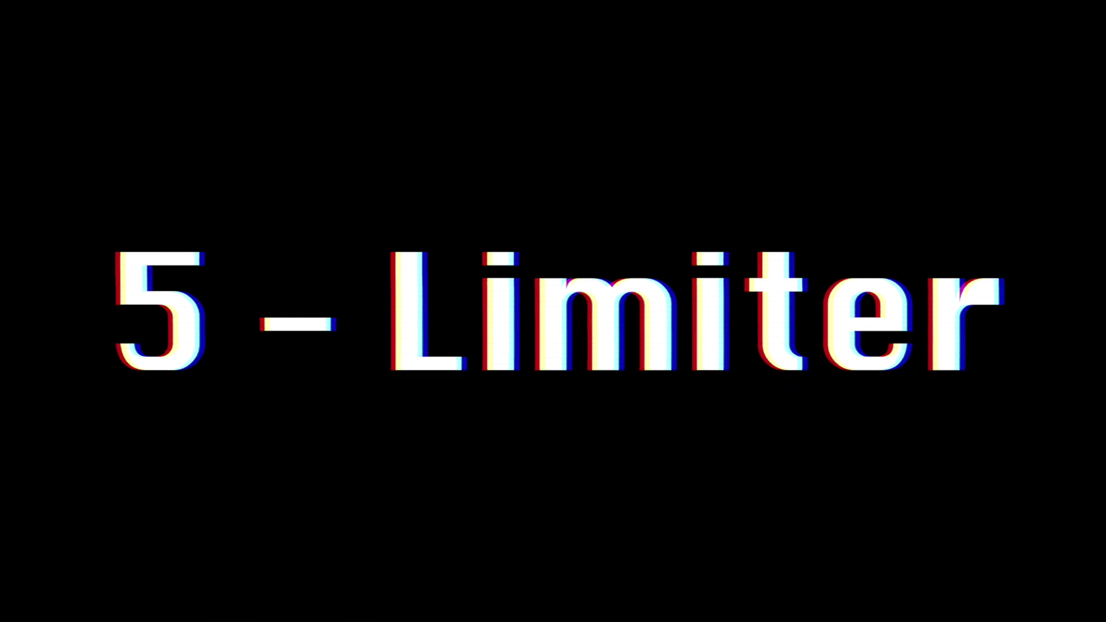
- Insert a Limiter after the Channel EQ, set its output level to -3.0 dB, and close its window
left_click(175, 324)
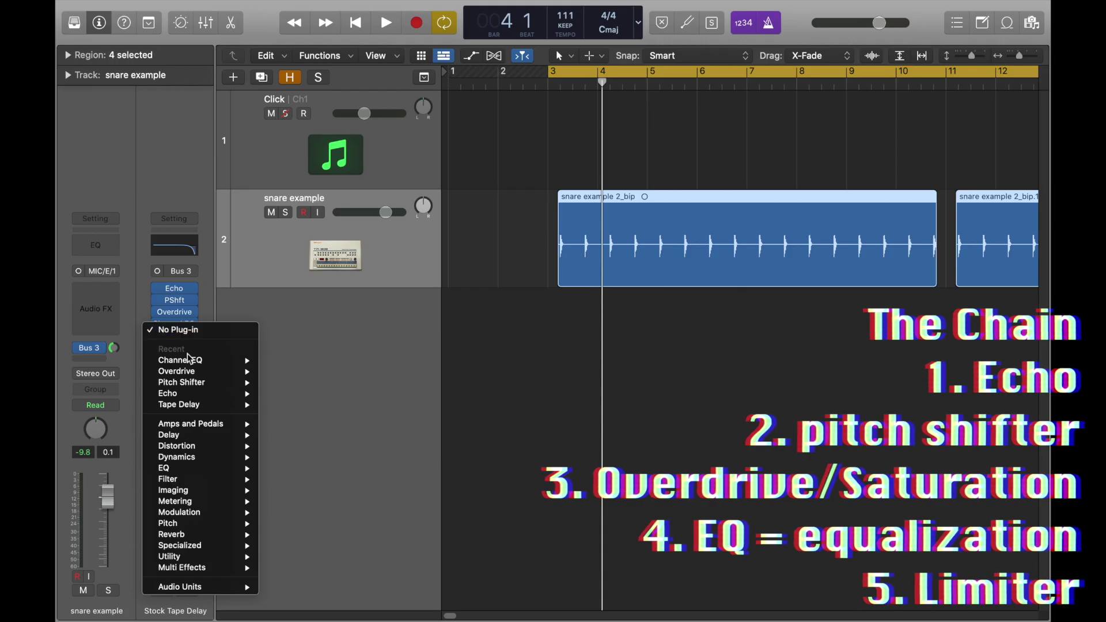
mouse_move(211, 436)
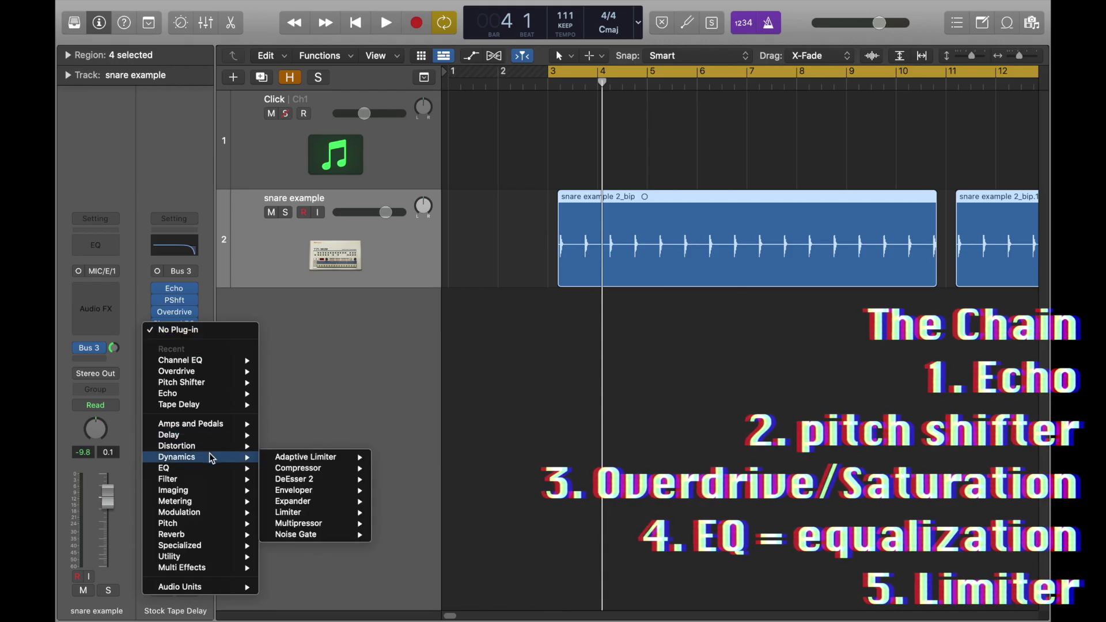
mouse_move(313, 512)
left_click(397, 512)
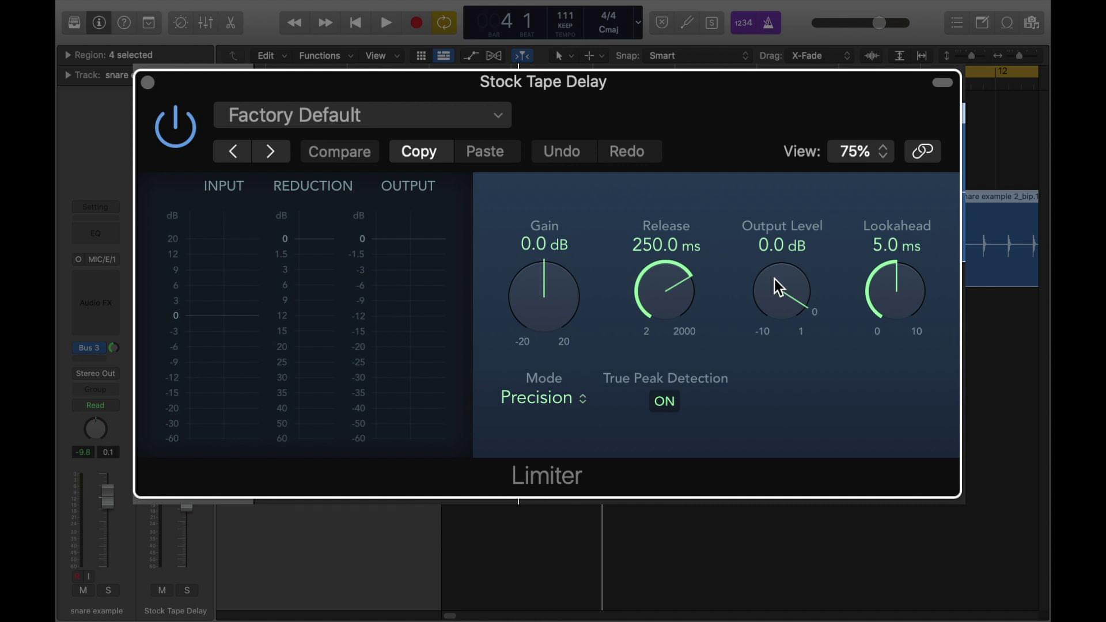
left_click_drag(773, 279, 767, 369)
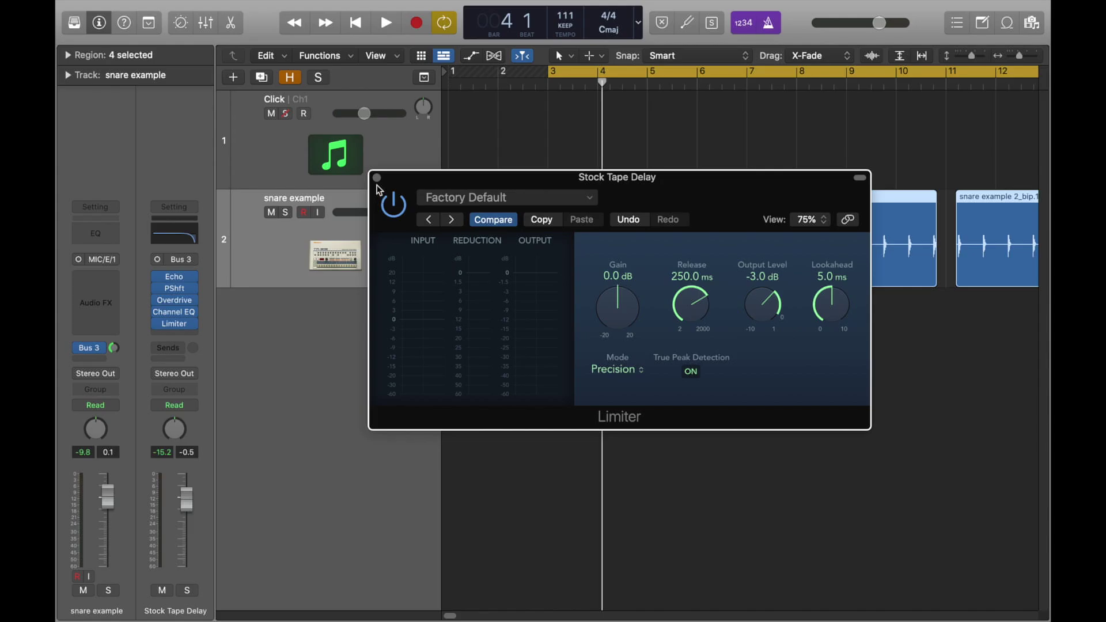
left_click(376, 178)
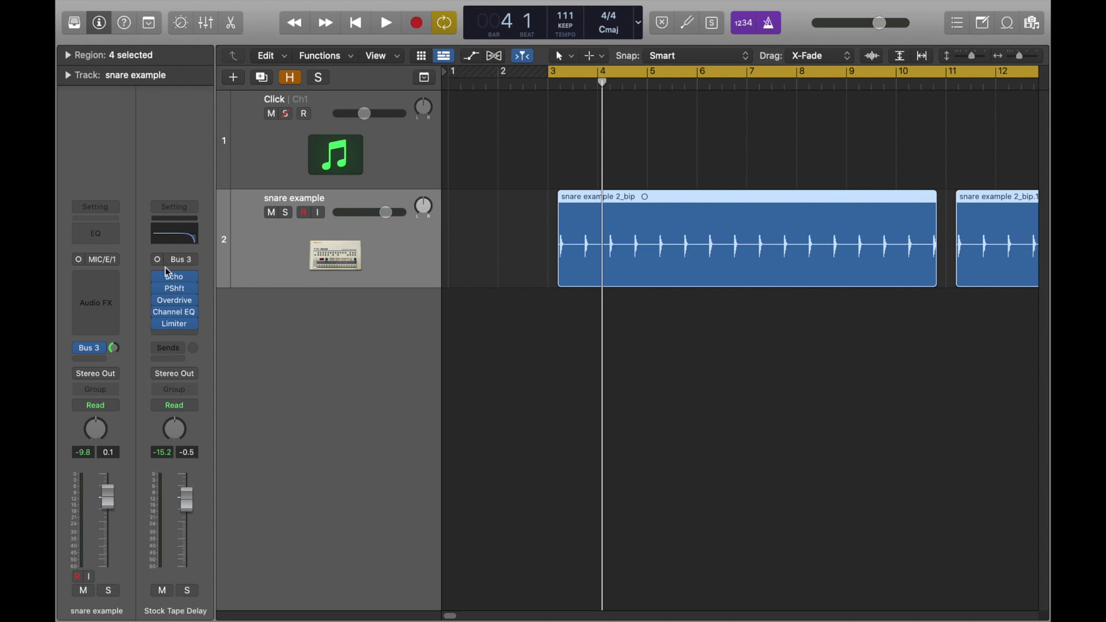
- Add a send from the Stock Tape Delay channel back to its own Bus 3, leaving the send level down
left_click(176, 349)
mouse_move(180, 363)
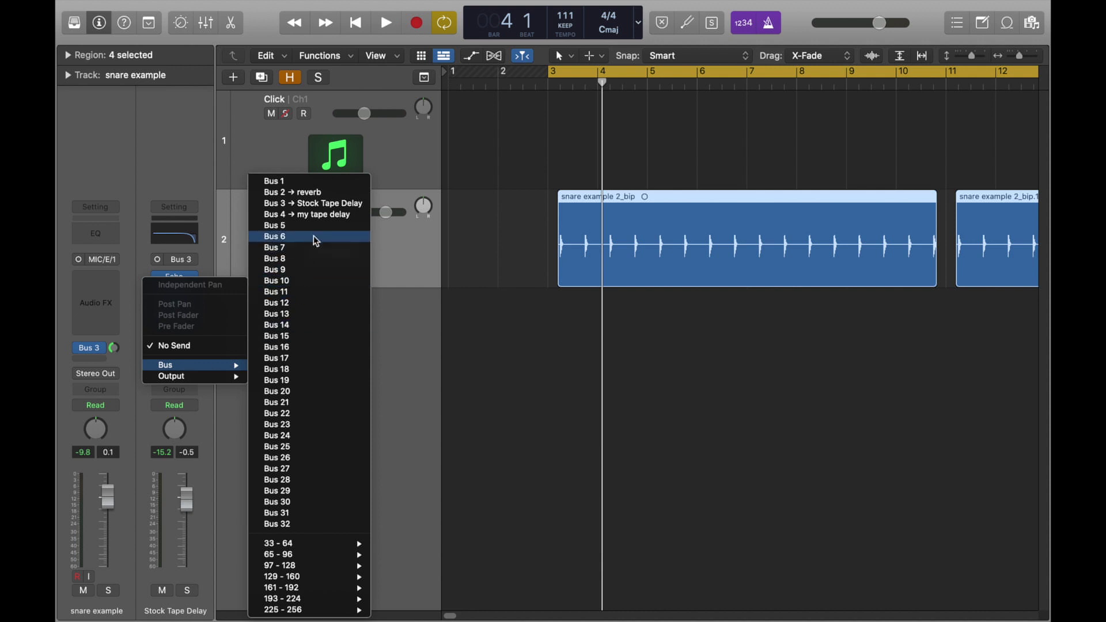
left_click(329, 205)
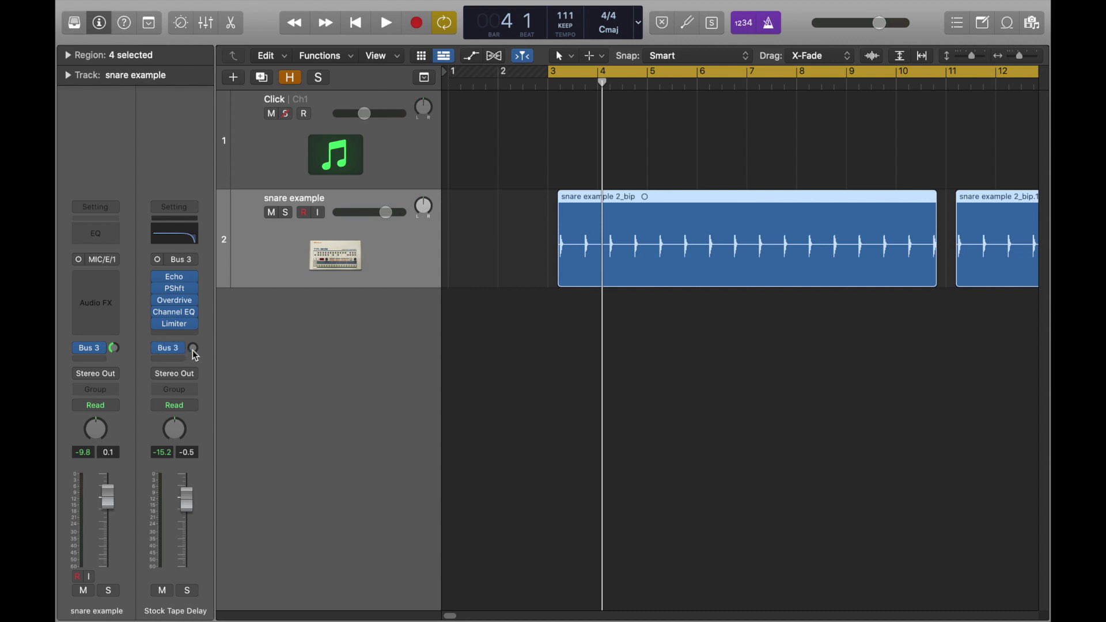
left_click_drag(194, 348, 193, 354)
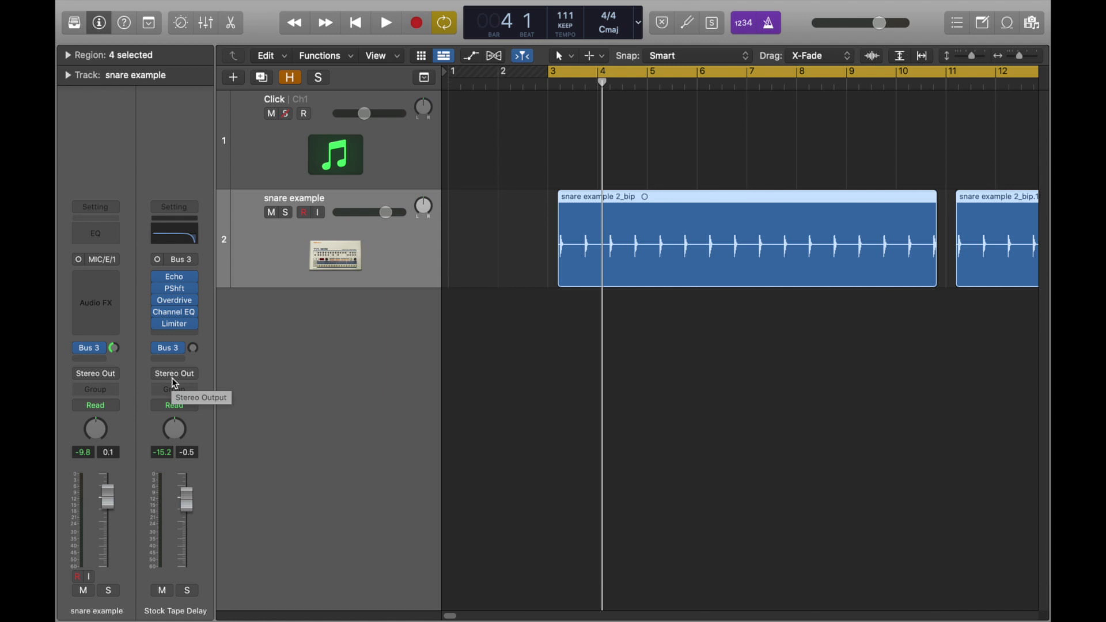
- Review the Limiter and close it, and arrange the Echo and Pitch Shifter windows side by side
left_click(180, 326)
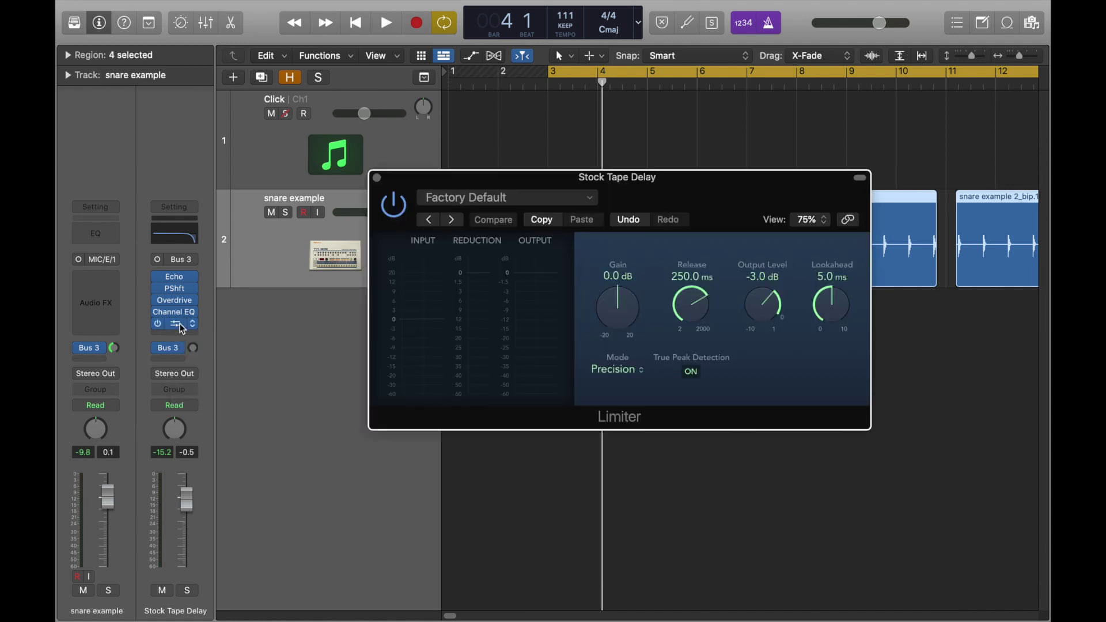
left_click(377, 178)
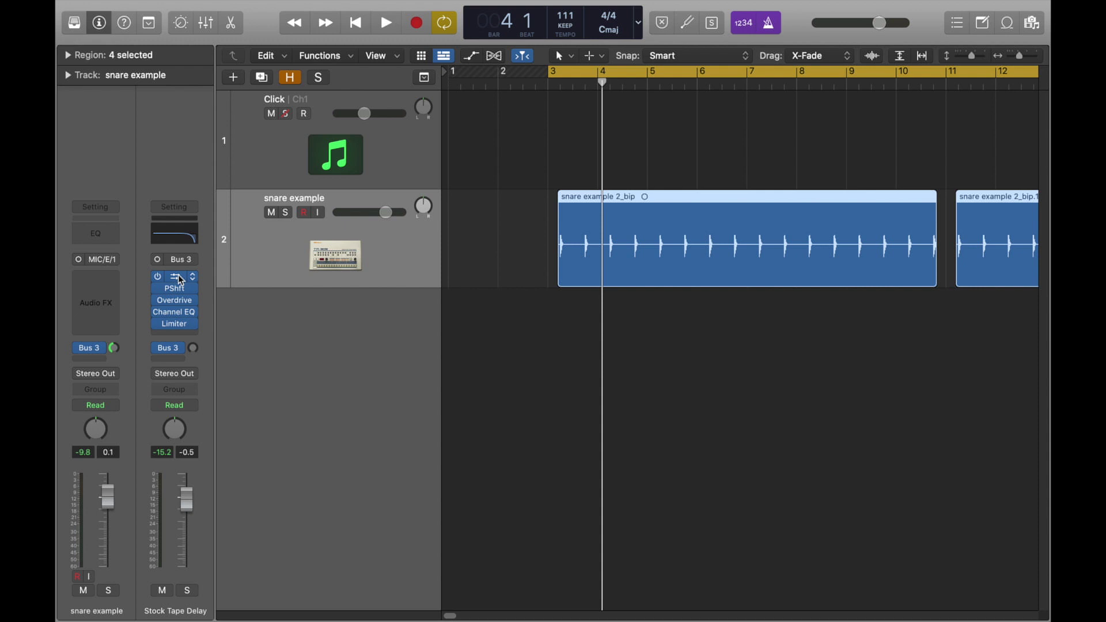
left_click(180, 280)
left_click_drag(482, 159, 353, 58)
left_click(174, 291)
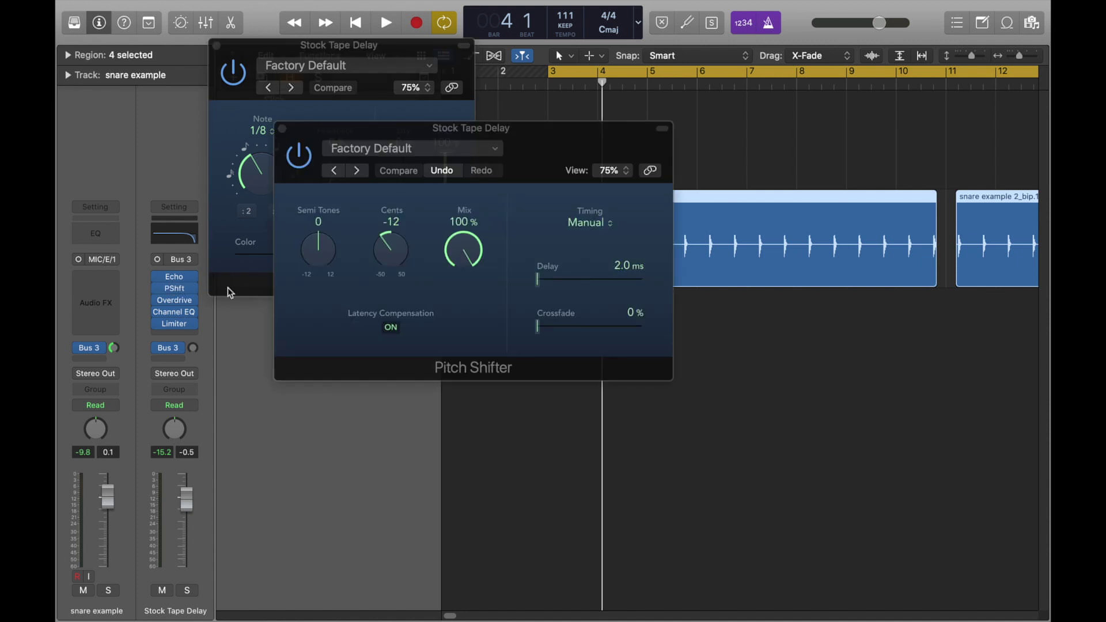
left_click_drag(484, 133, 684, 50)
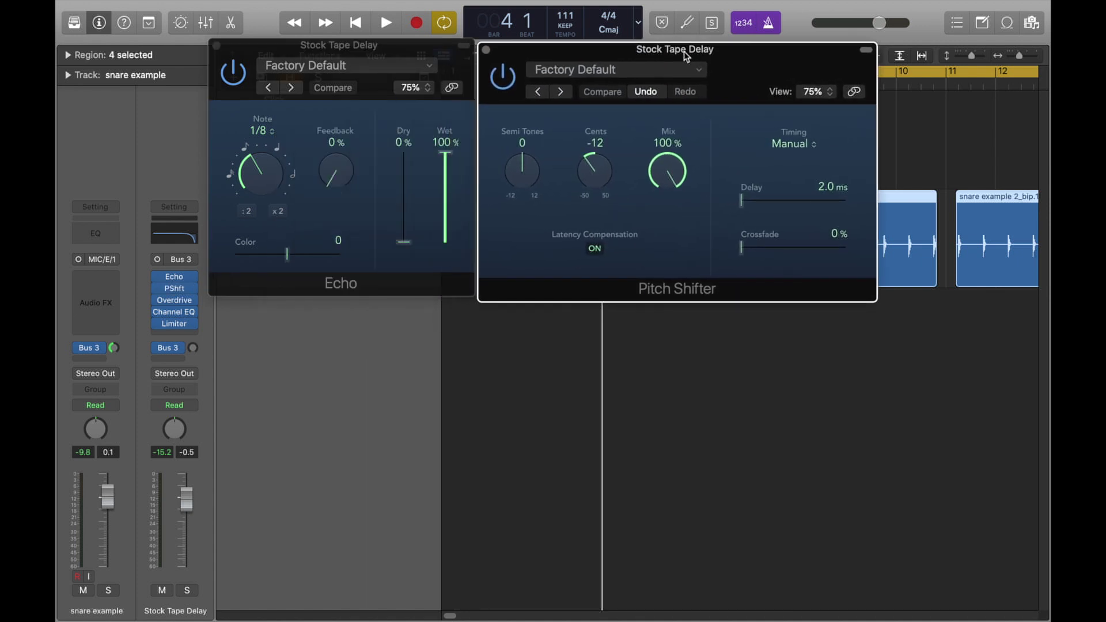
- Start playback and turn down the snare channel's Bus 3 send
key("space")
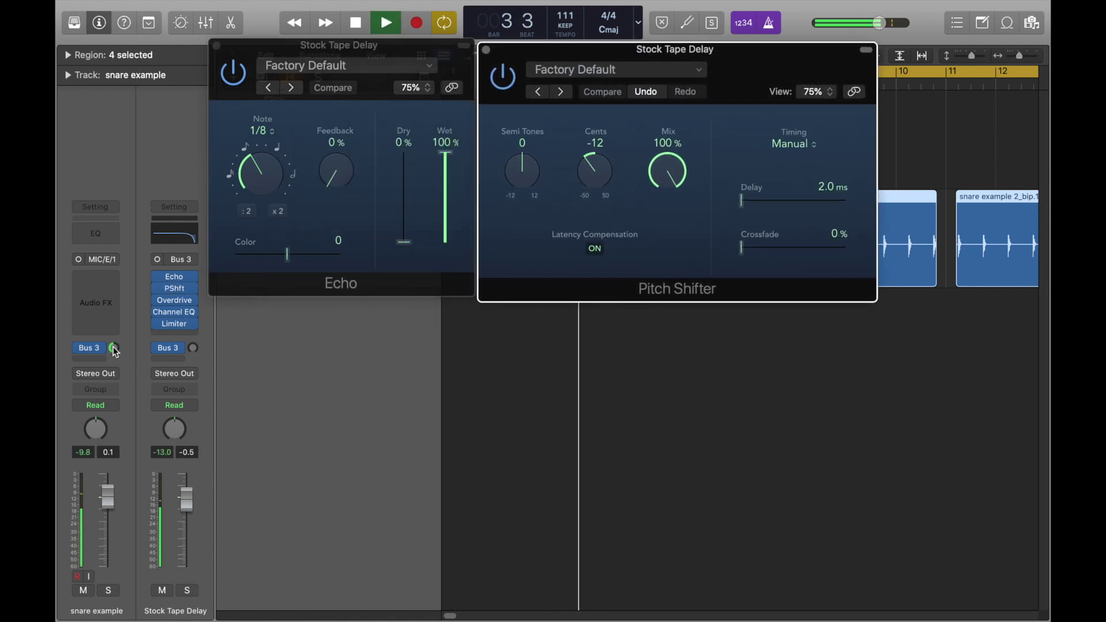
left_click(129, 523)
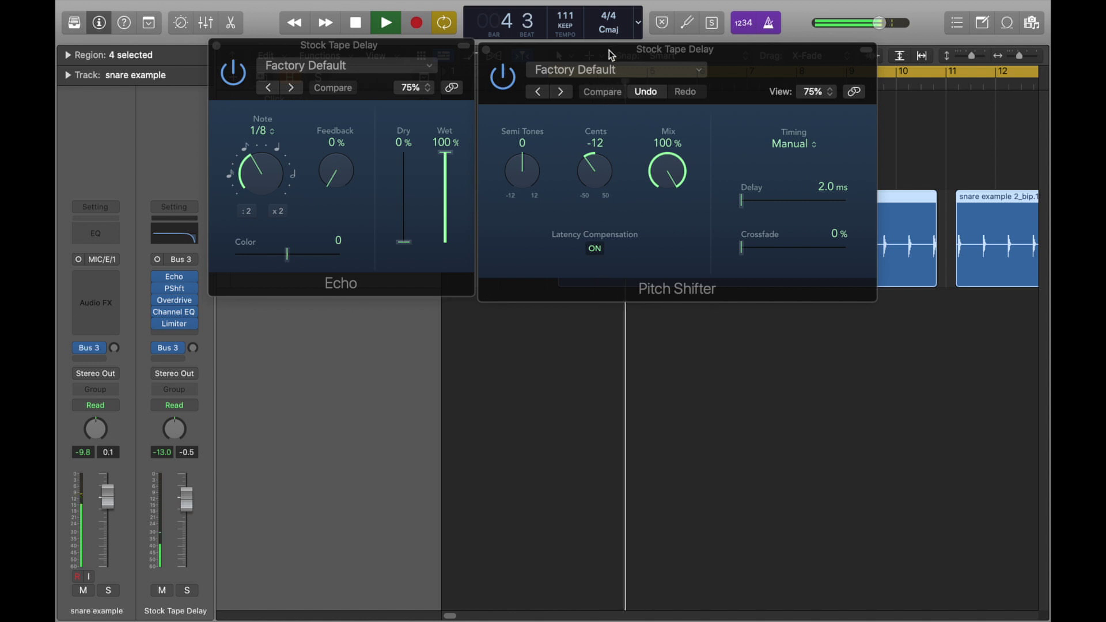
- Open the Overdrive and Channel EQ and arrange their windows below Echo and Pitch Shifter, clear of the channel strips
left_click_drag(610, 50, 621, 47)
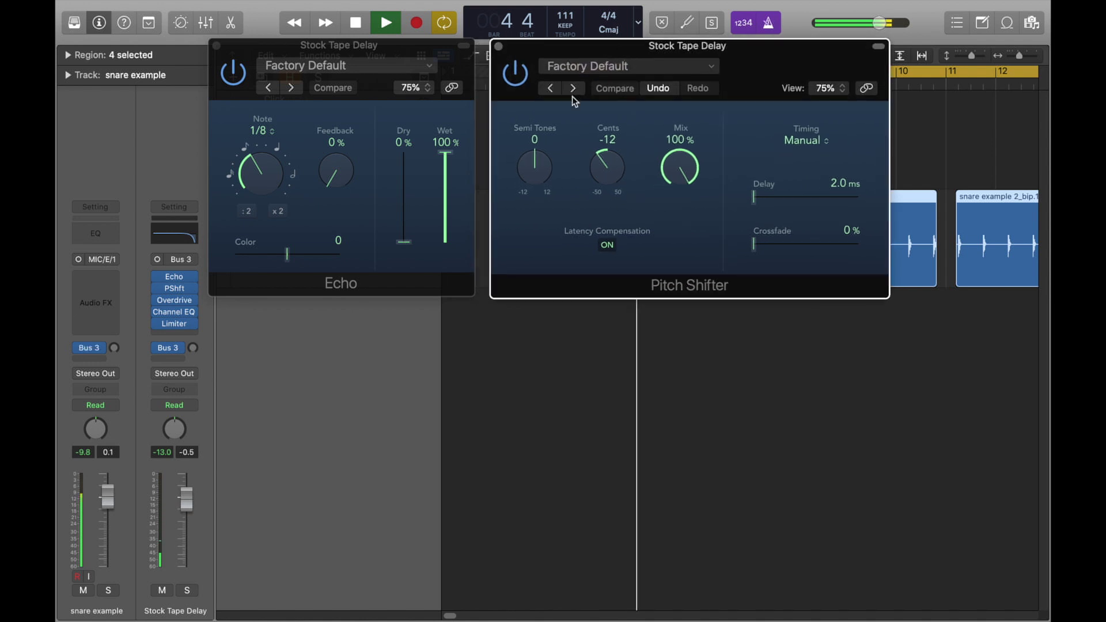
left_click(176, 300)
left_click_drag(539, 157, 380, 342)
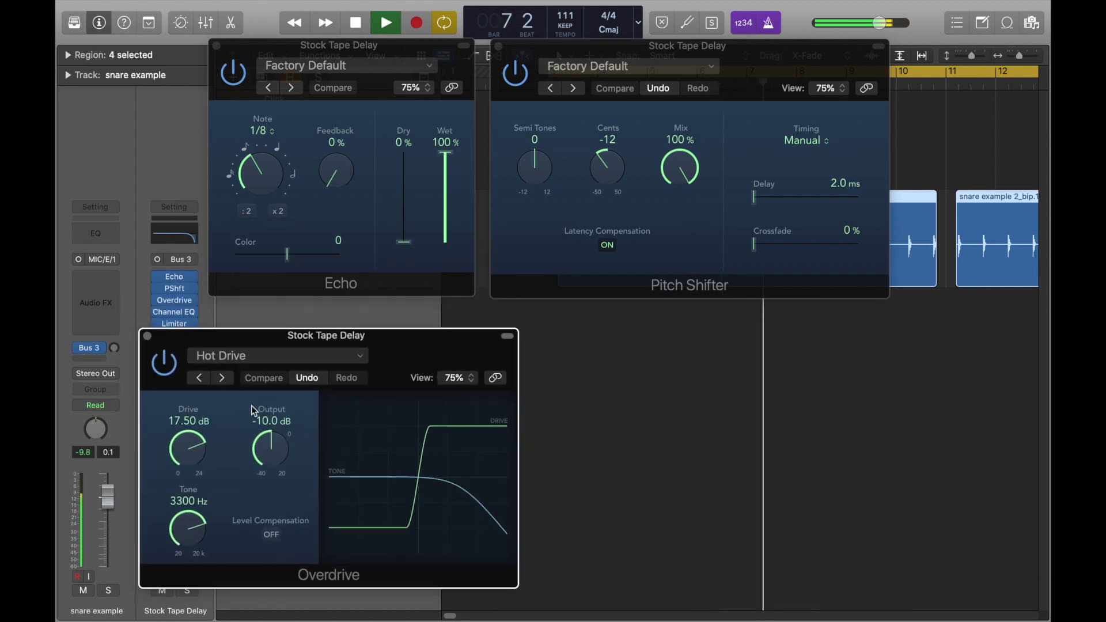
left_click(176, 312)
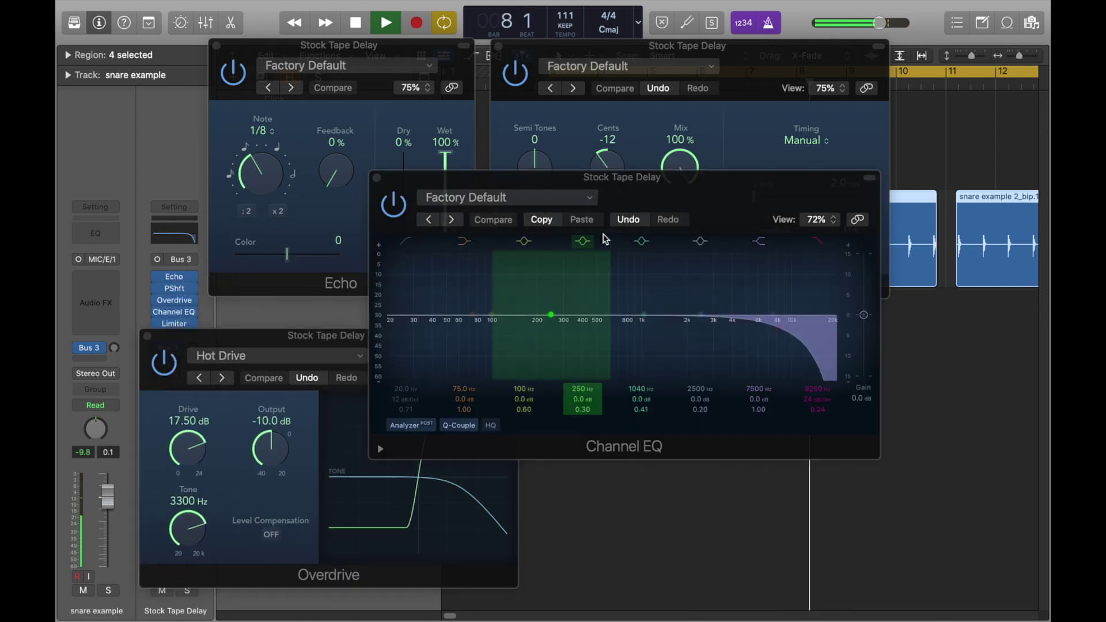
left_click_drag(655, 200, 858, 334)
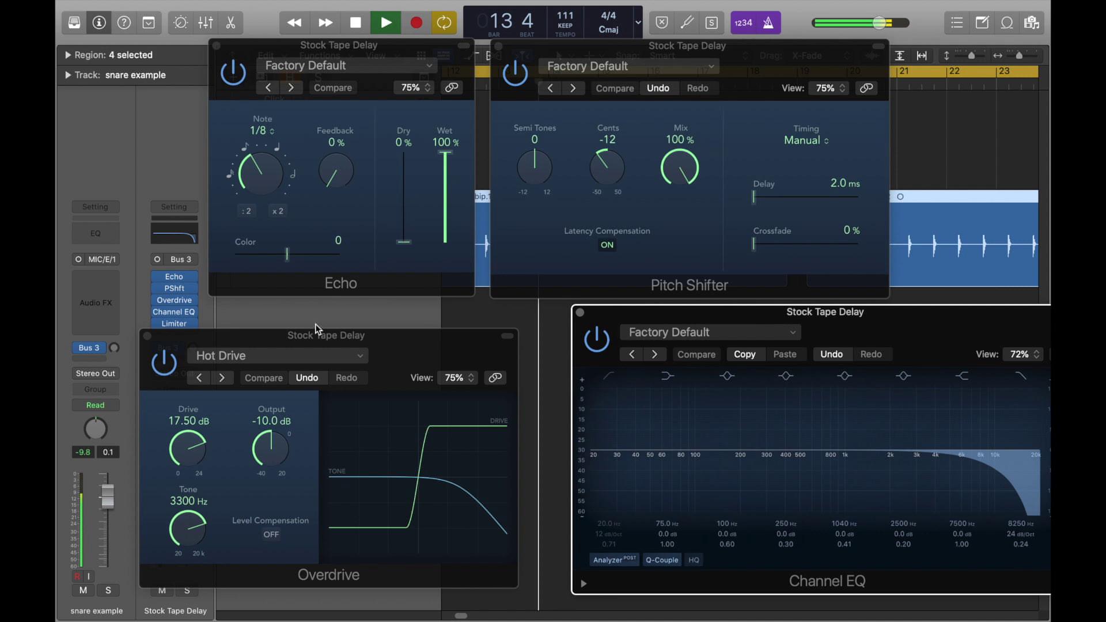
left_click_drag(317, 337, 354, 333)
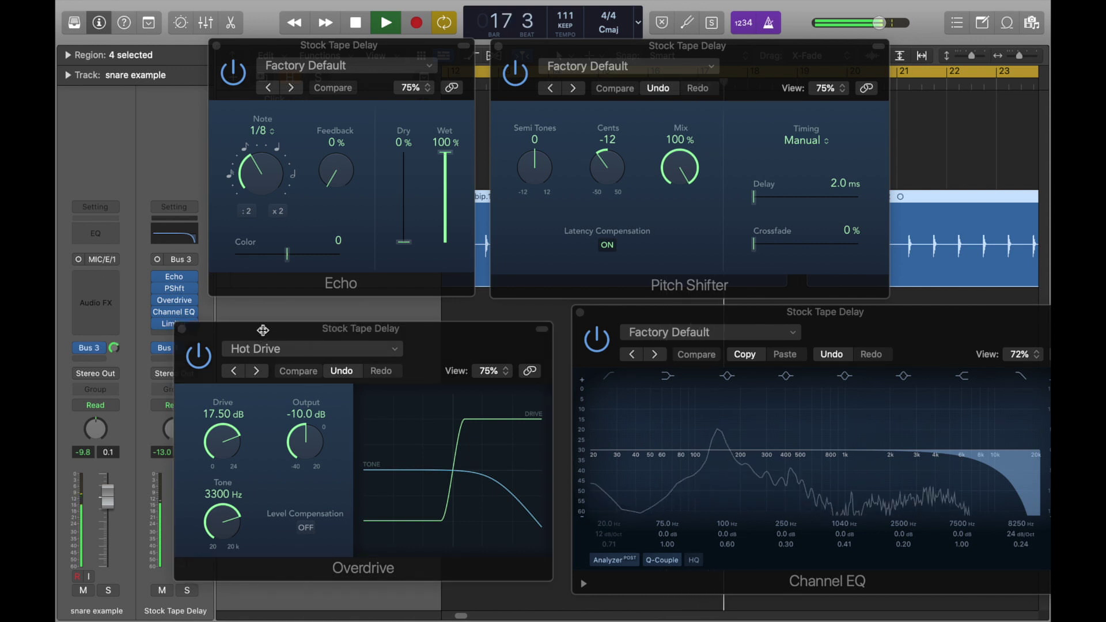
left_click_drag(270, 330, 287, 328)
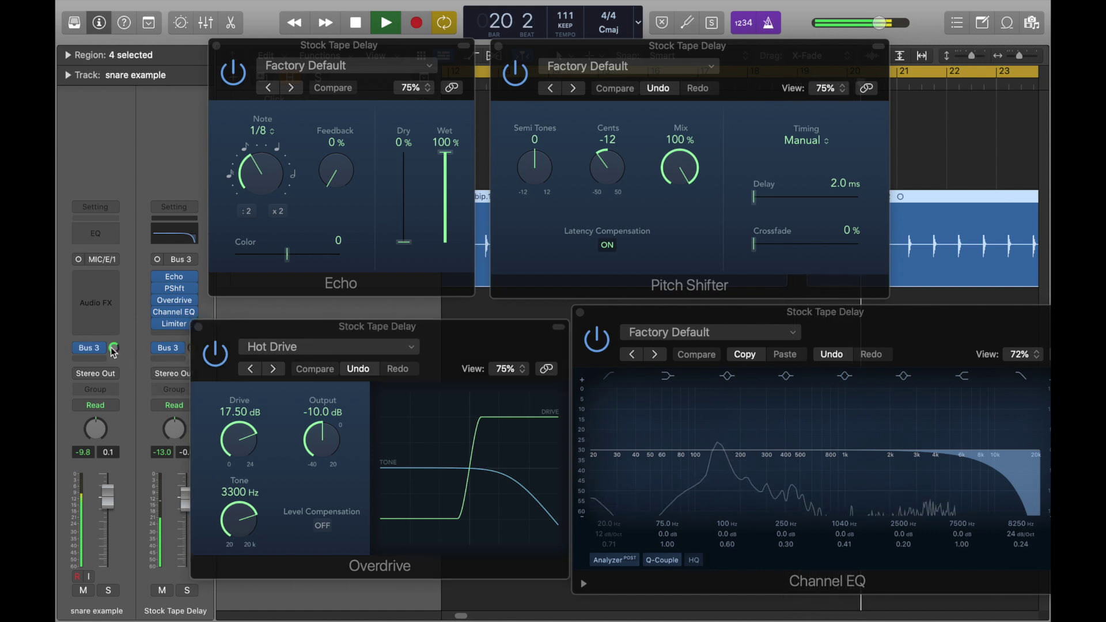
left_click_drag(307, 333, 333, 329)
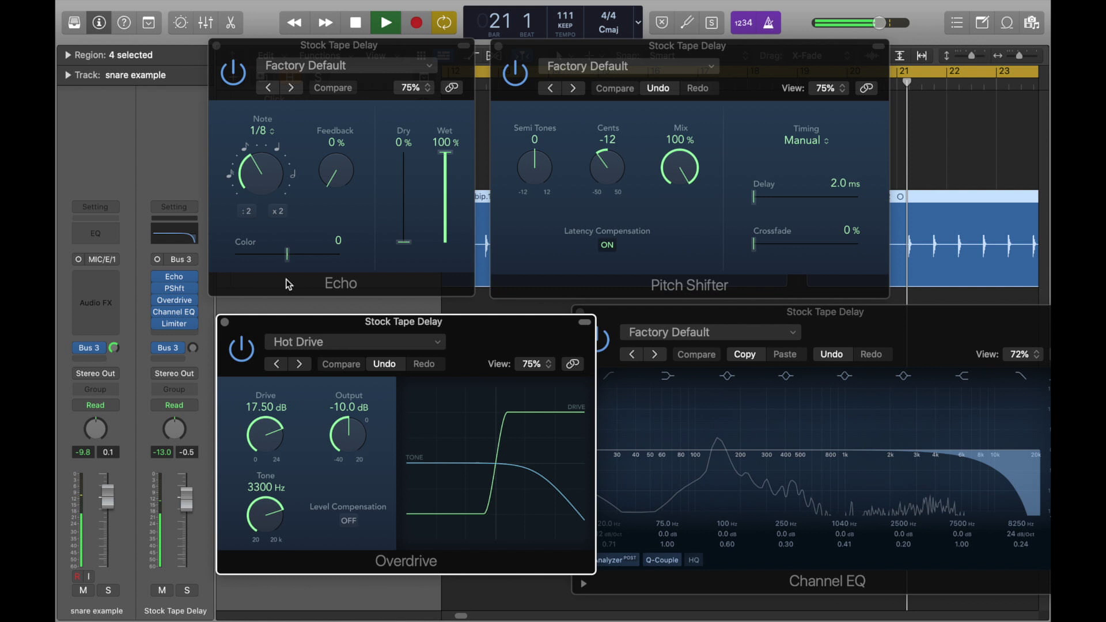
- Raise the Stock Tape Delay channel's own Bus 3 send slightly to feed the delay back into itself
left_click(193, 348)
left_click_drag(193, 348, 193, 330)
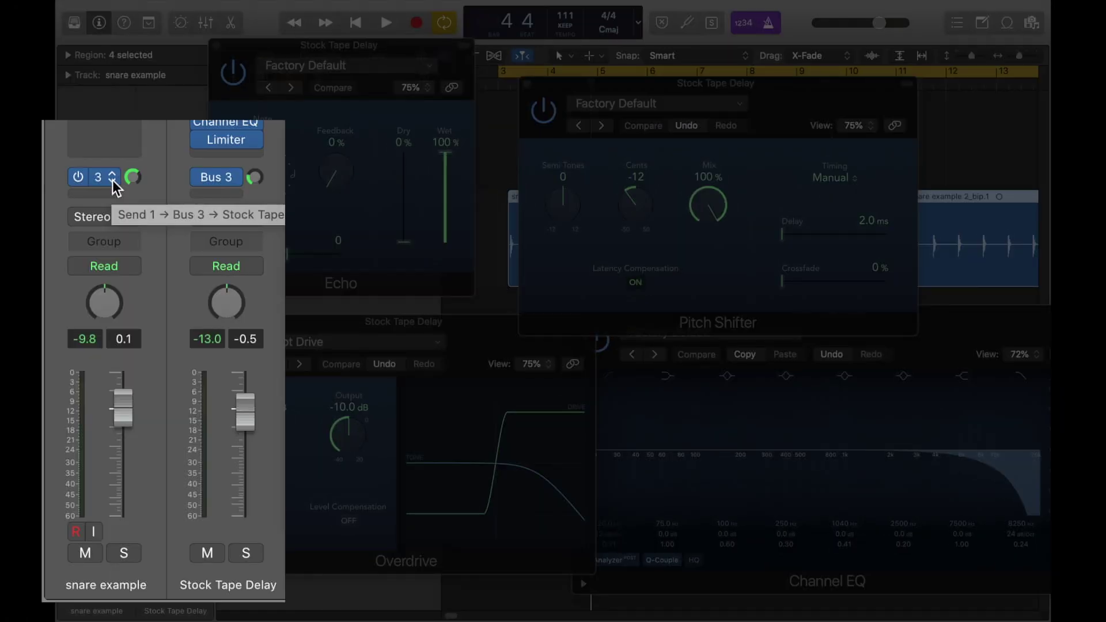
- Switch the snare channel's Bus 3 send to Pre Fader and pull the snare fader down to -∞
left_click(113, 180)
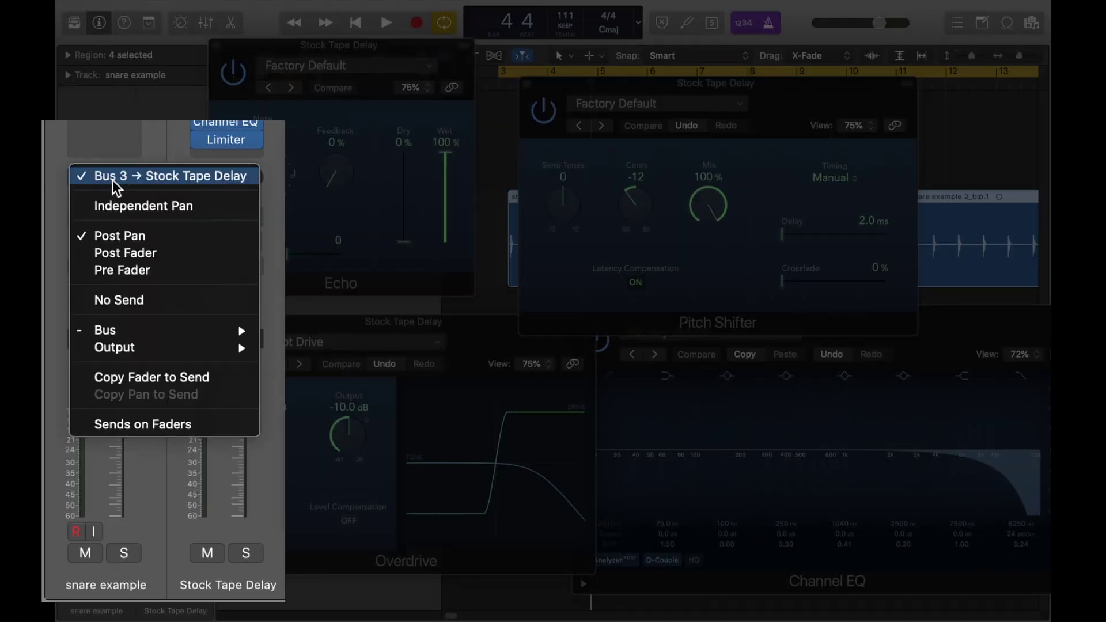
left_click(140, 275)
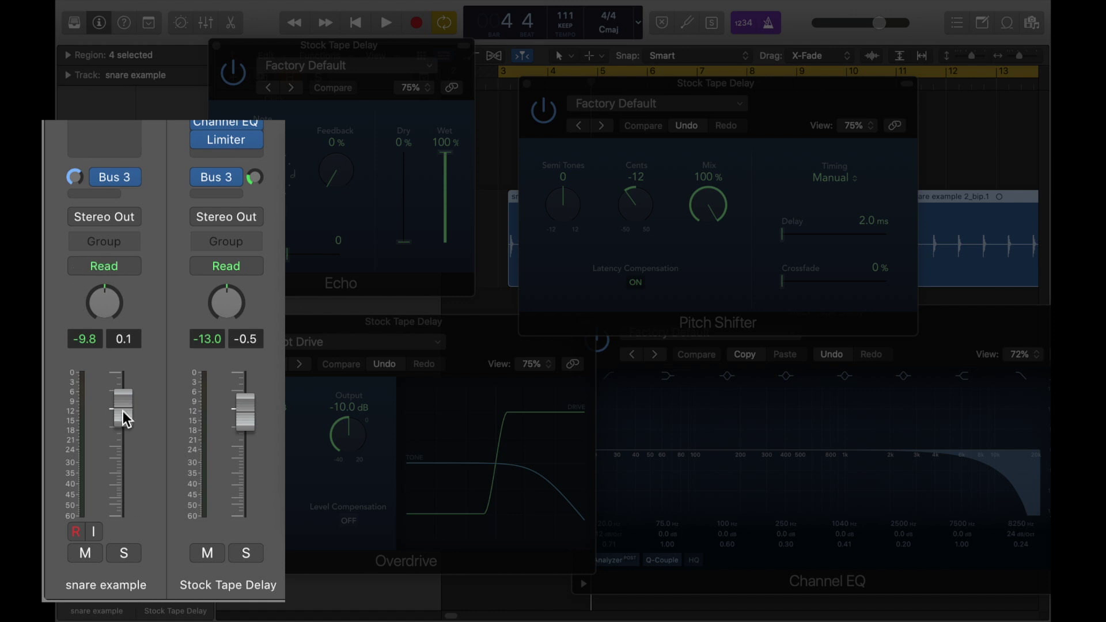
left_click_drag(123, 407, 123, 516)
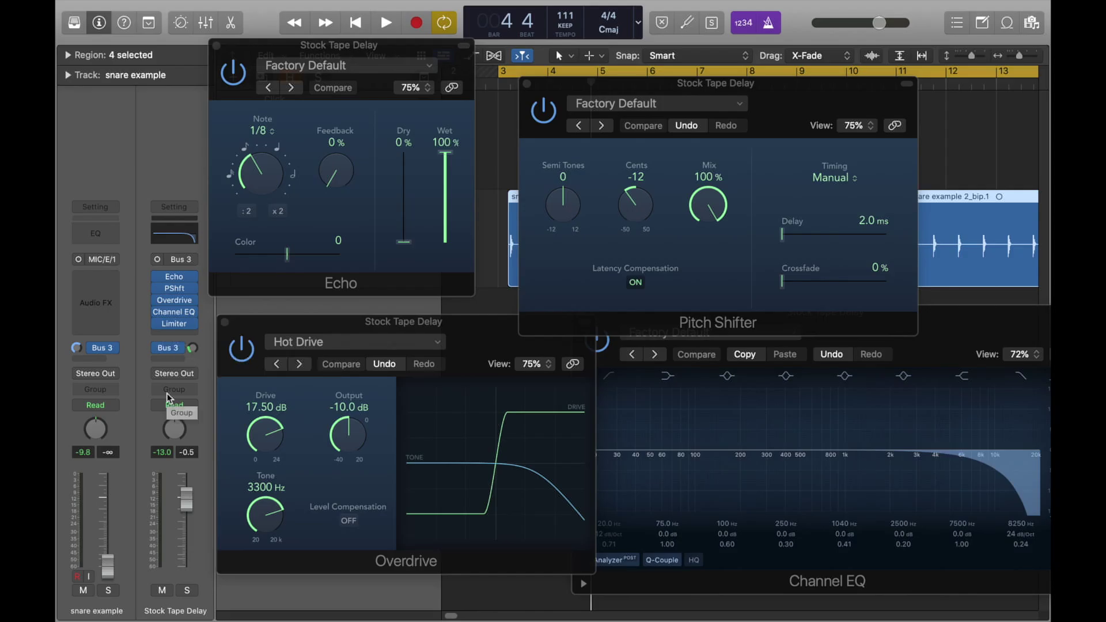
- Play the delay return and shorten the Echo note value to 1/16, ending on 1/32 dotted
key("space")
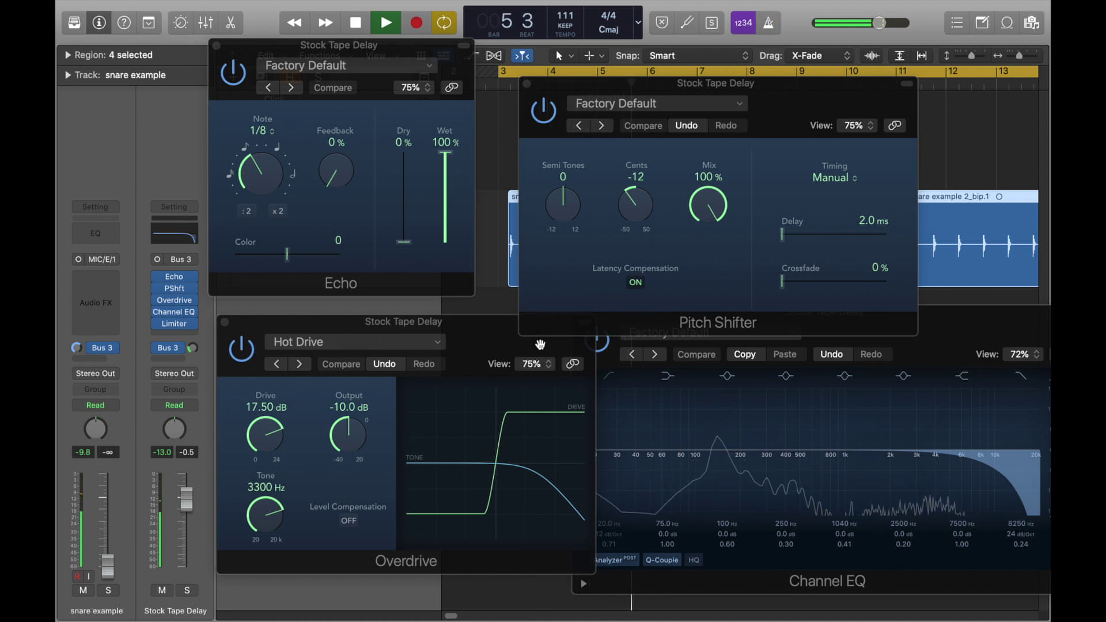
left_click_drag(254, 176, 249, 213)
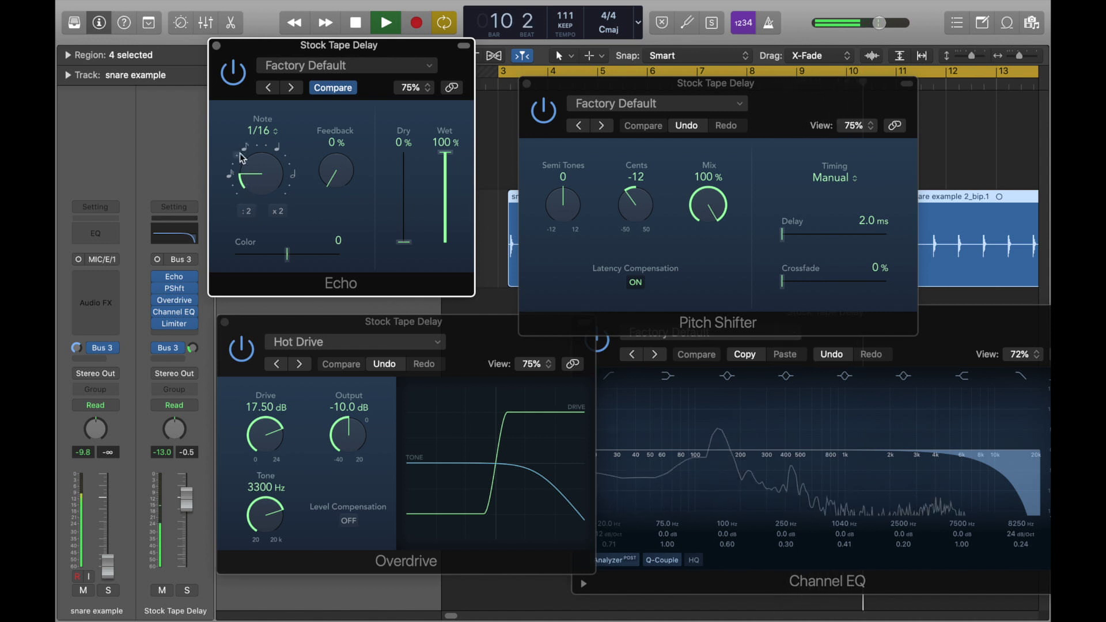
left_click_drag(257, 177, 268, 197)
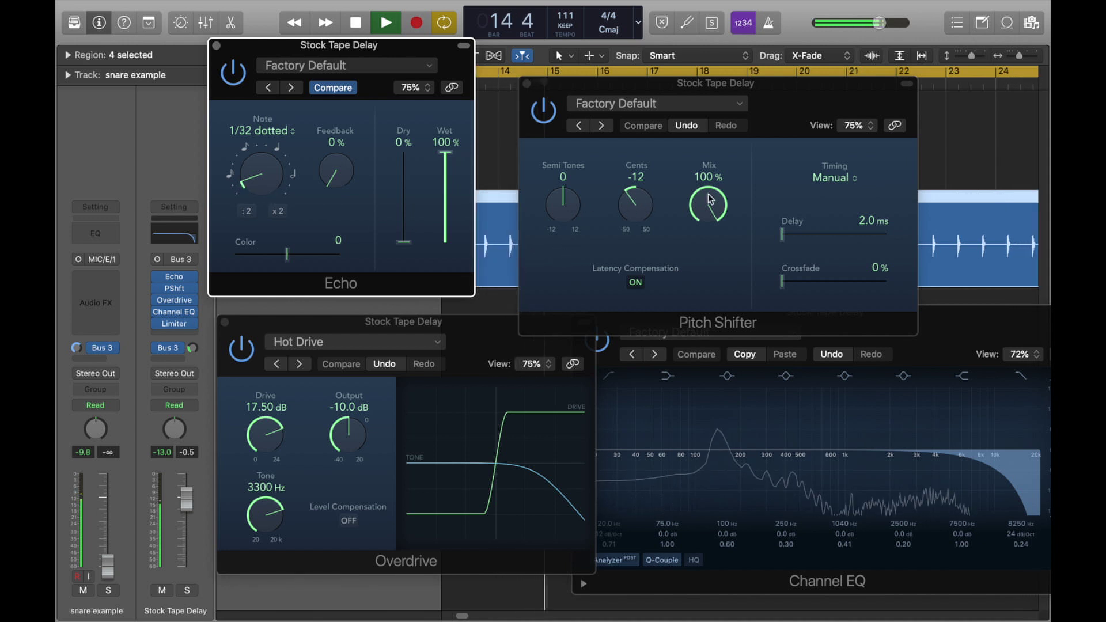
- Bring the Channel EQ to the front, enable its low-cut band, and set the cutoff to 161 Hz
left_click(1000, 329)
left_click_drag(1000, 328, 906, 263)
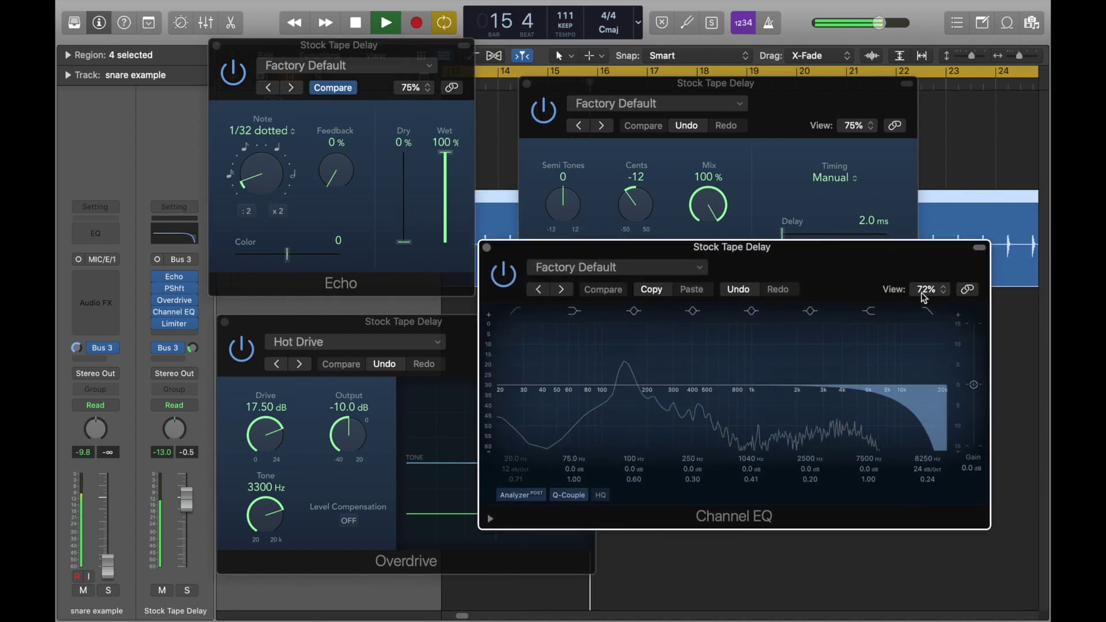
left_click(516, 311)
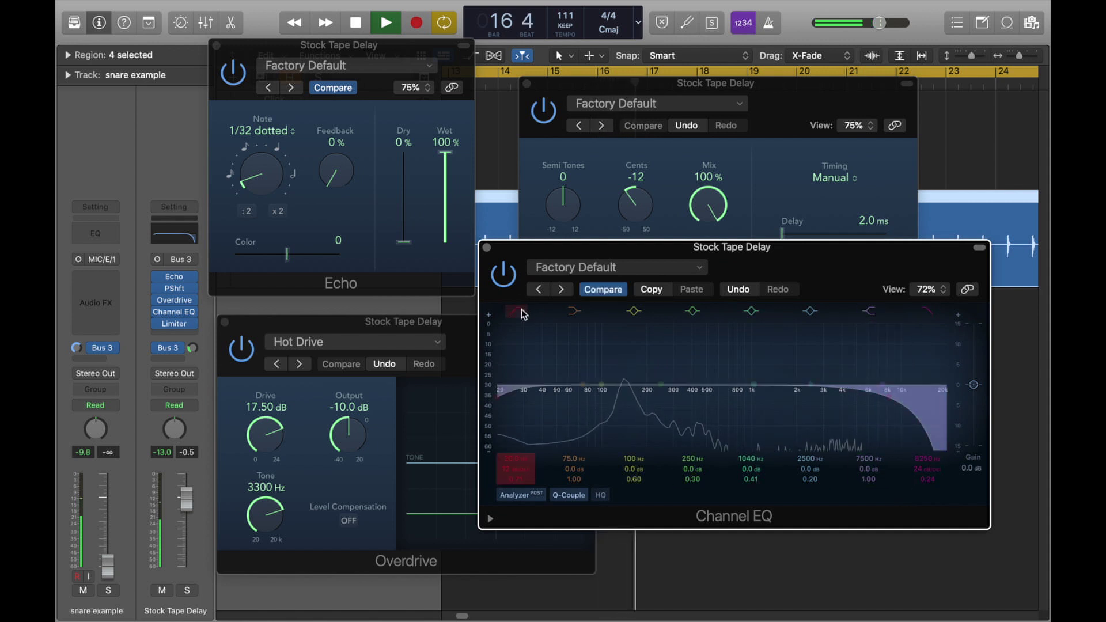
left_click_drag(504, 397, 618, 398)
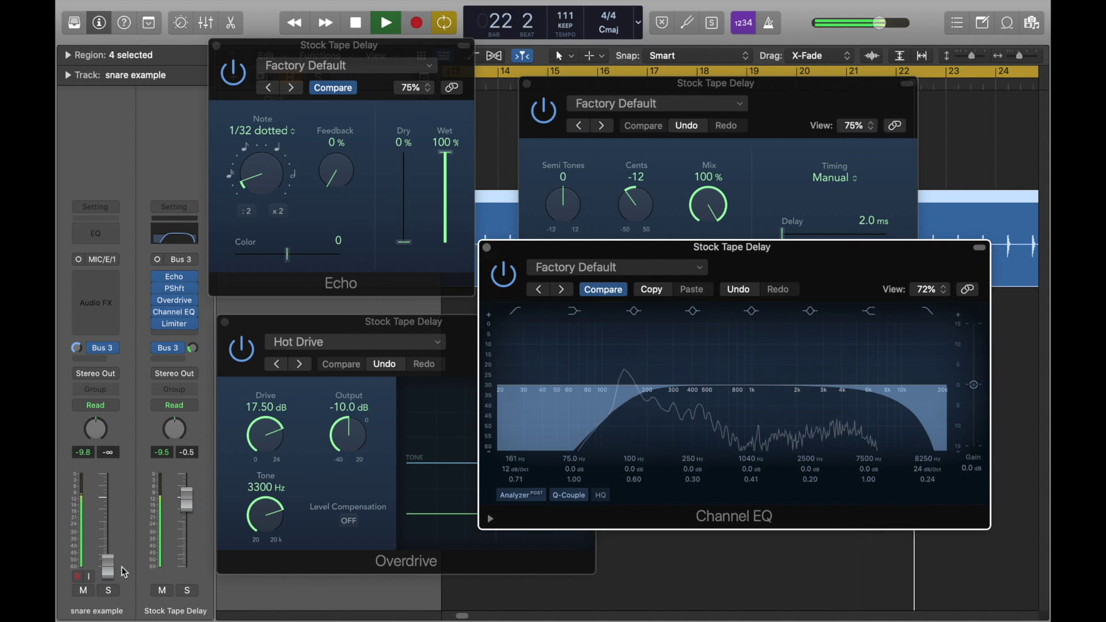
- Raise the snare fader to -2.6 dB and adjust the Stock Tape Delay's Bus 3 feedback send around -25 dB
left_click_drag(108, 567, 108, 507)
left_click(194, 452)
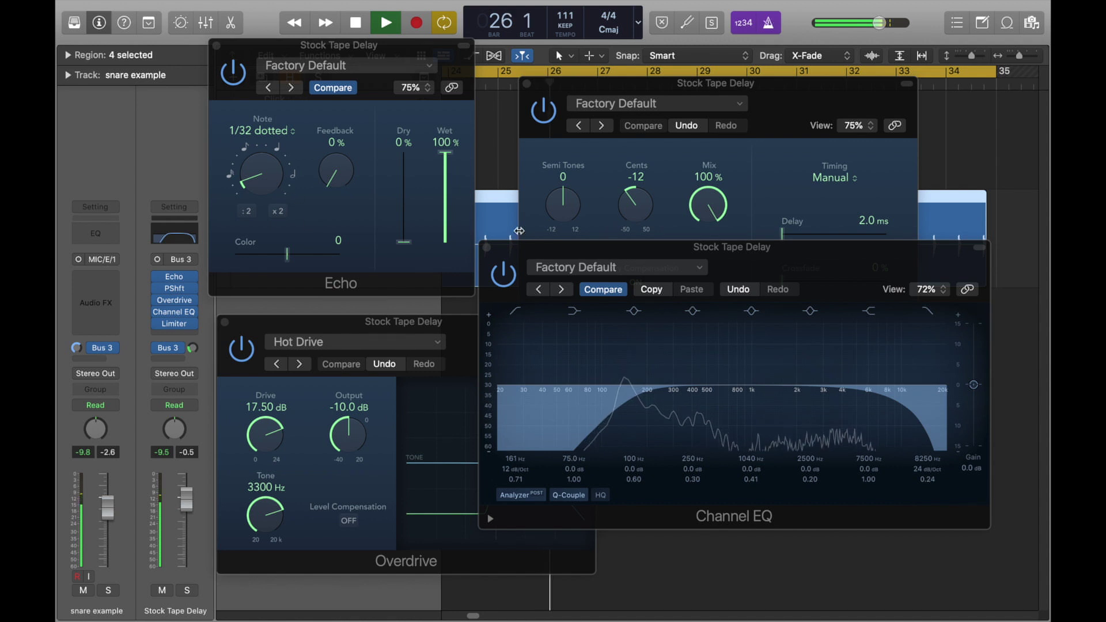
mouse_move(193, 348)
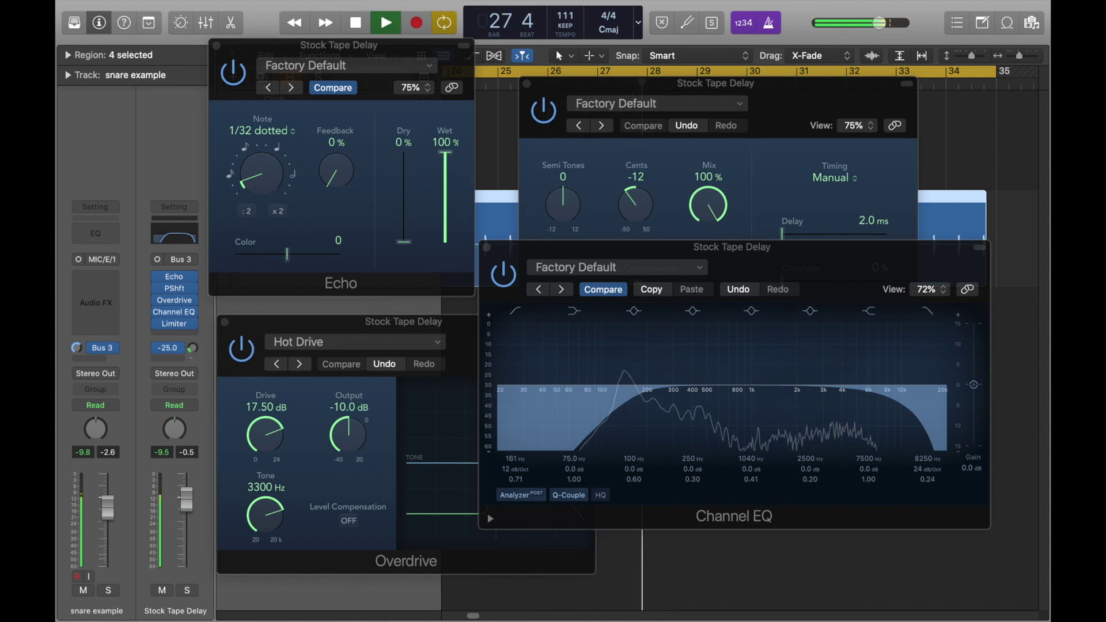
left_click_drag(193, 348, 193, 347)
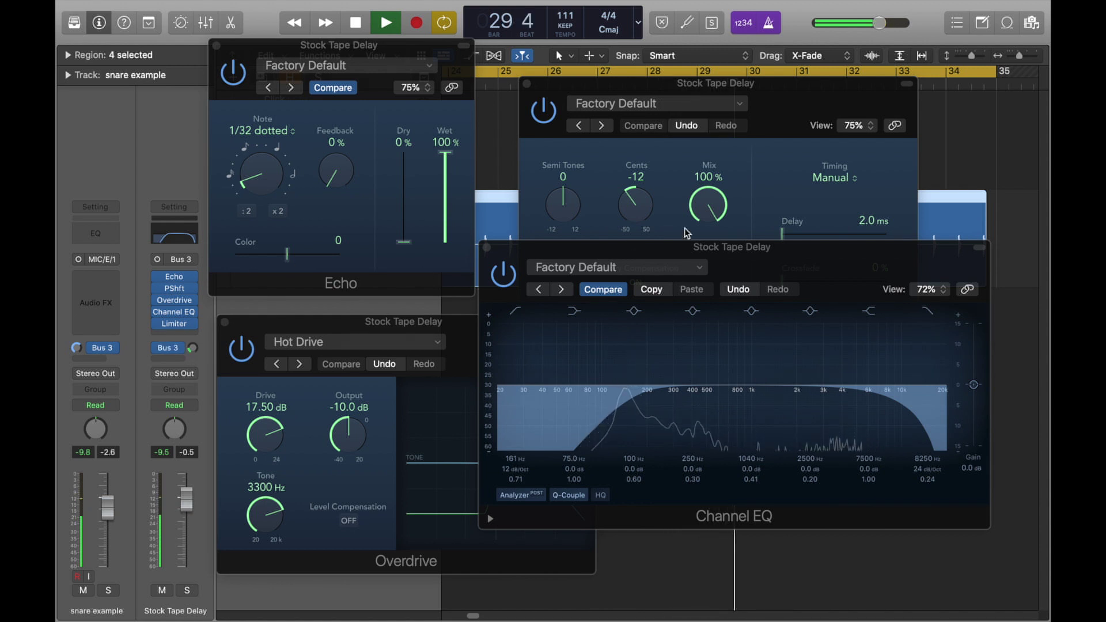
- Separate the Channel EQ and Pitch Shifter windows, and ride the Bus 3 feedback send up to -3.2 dB and back down
left_click_drag(677, 251, 772, 267)
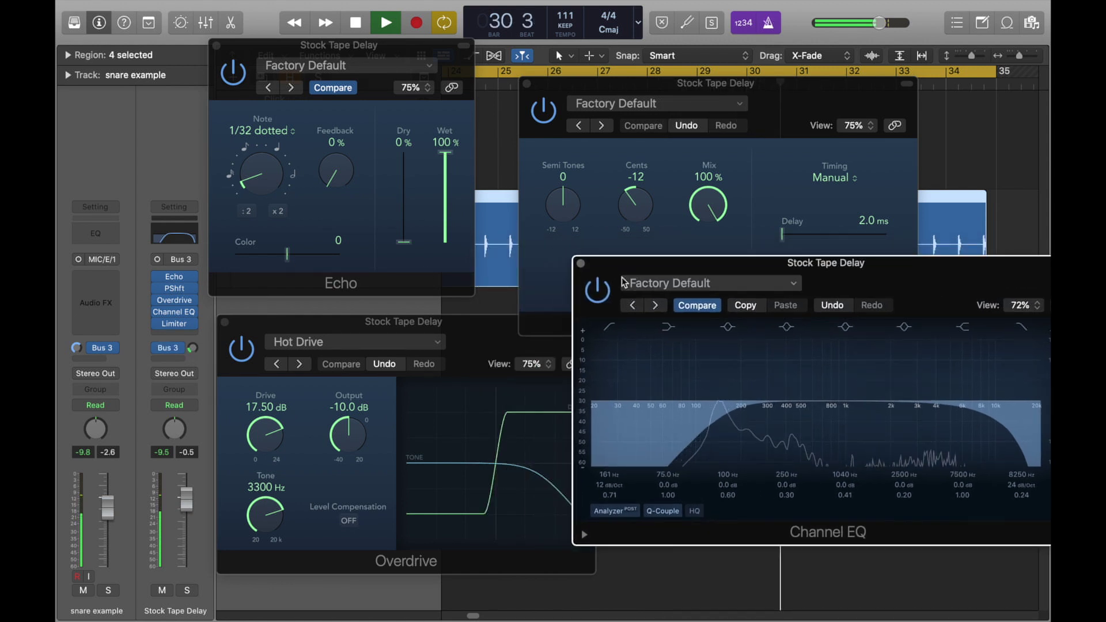
left_click_drag(699, 88, 709, 48)
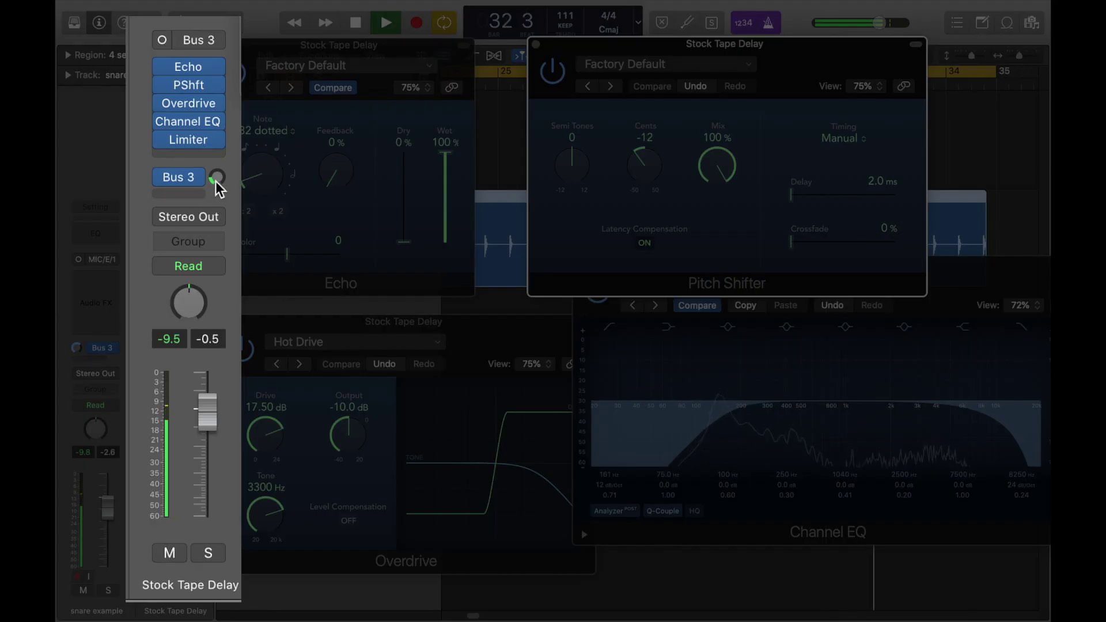
left_click(217, 180)
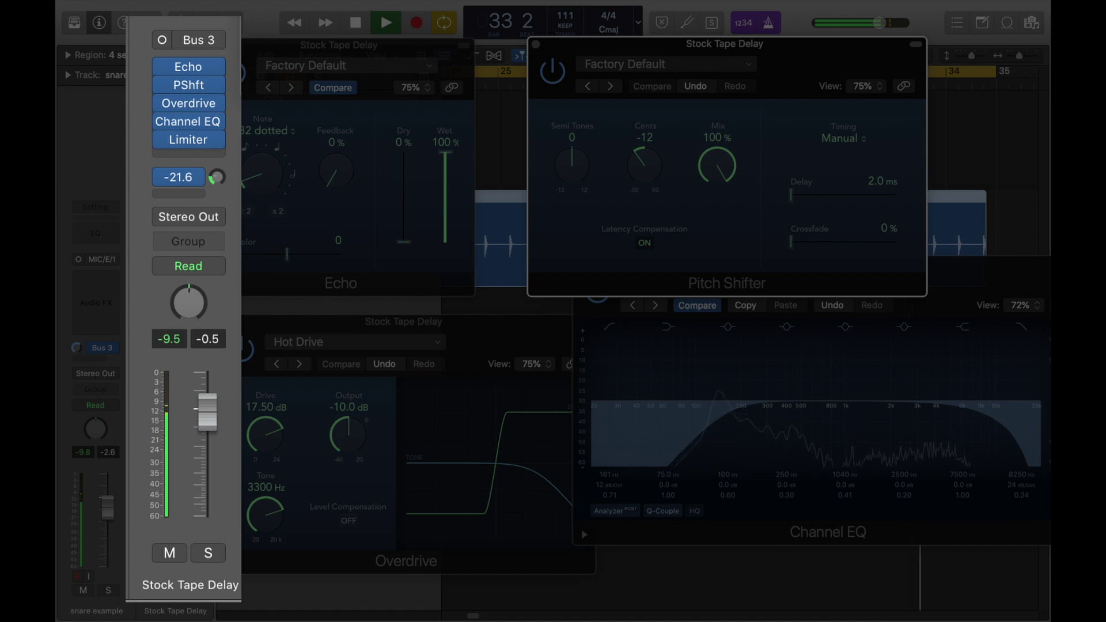
left_click_drag(216, 177, 216, 167)
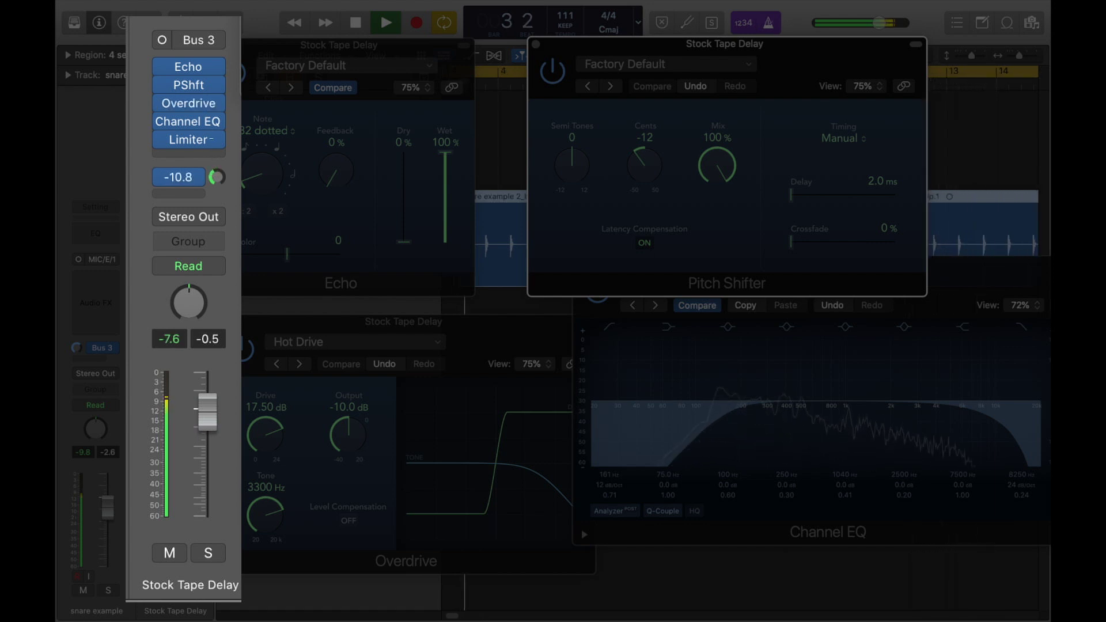
left_click_drag(217, 188, 210, 101)
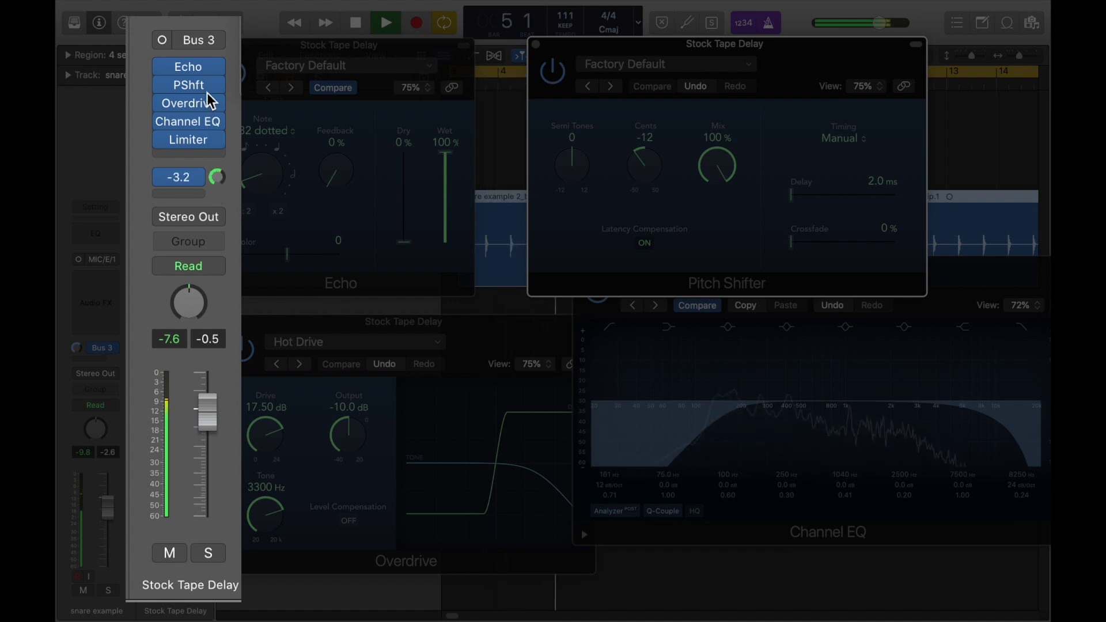
left_click_drag(210, 138, 214, 176)
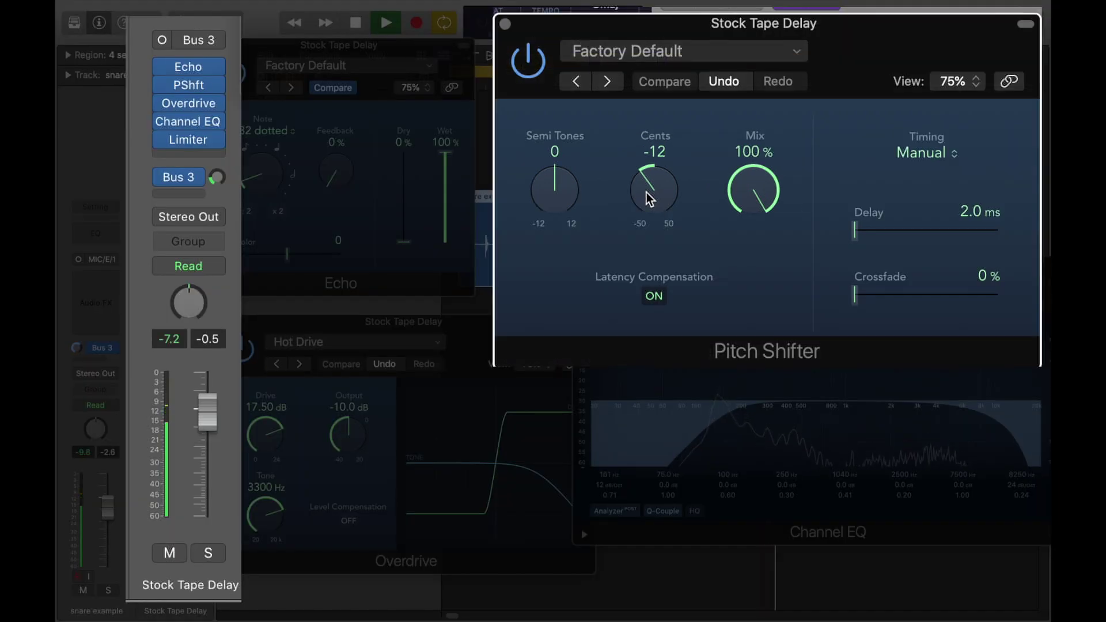
- Try the Pitch Shifter at 12 cents while riding the Bus 3 feedback send up to about -8.8 dB and back down
left_click_drag(650, 198, 644, 132)
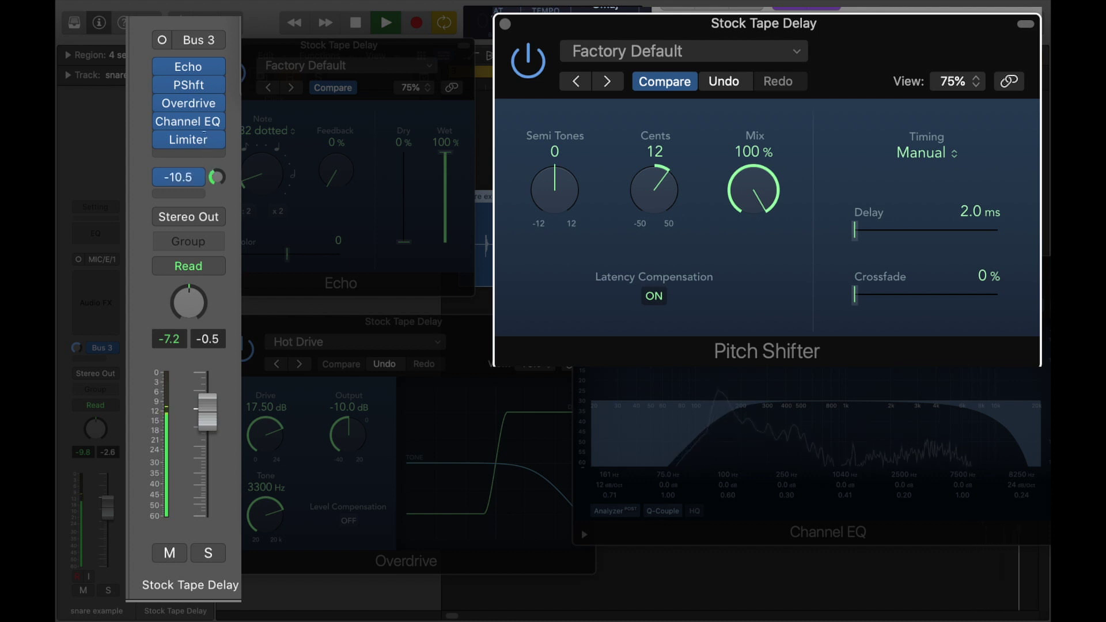
mouse_move(188, 121)
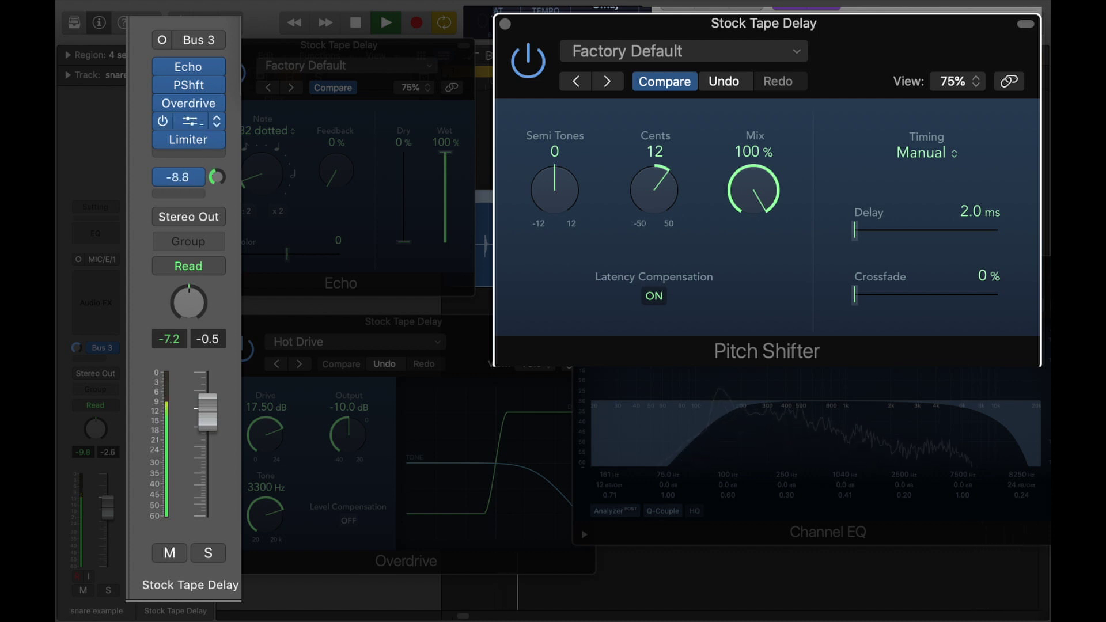
left_click_drag(208, 174, 209, 178)
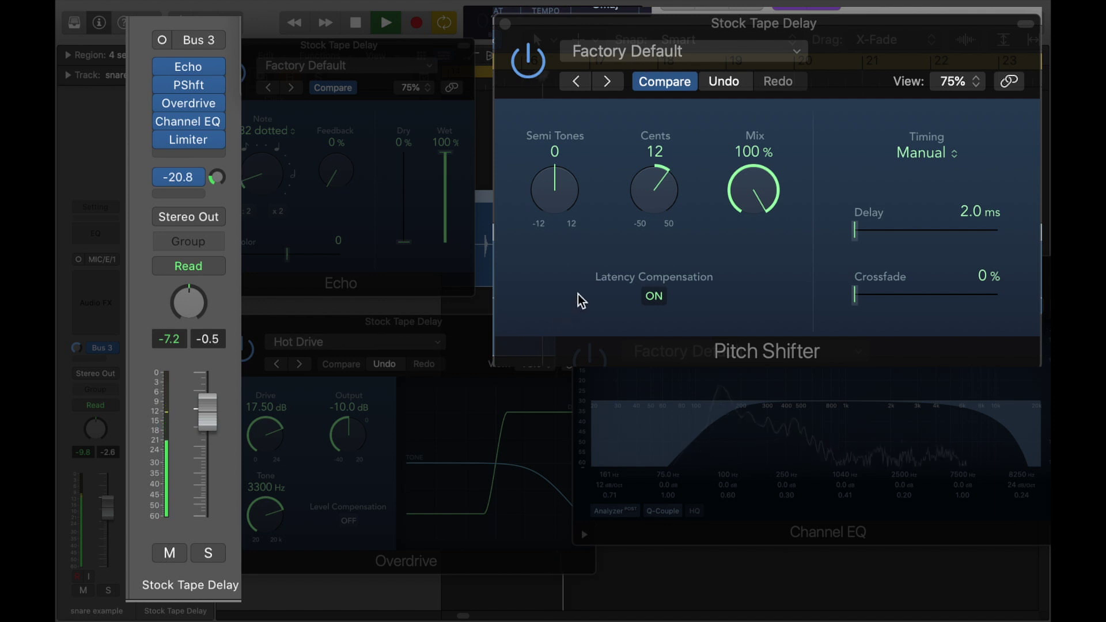
- Lower the Pitch Shifter to -26 cents and adjust the Bus 3 feedback send around -15.7 dB
left_click_drag(657, 183, 646, 284)
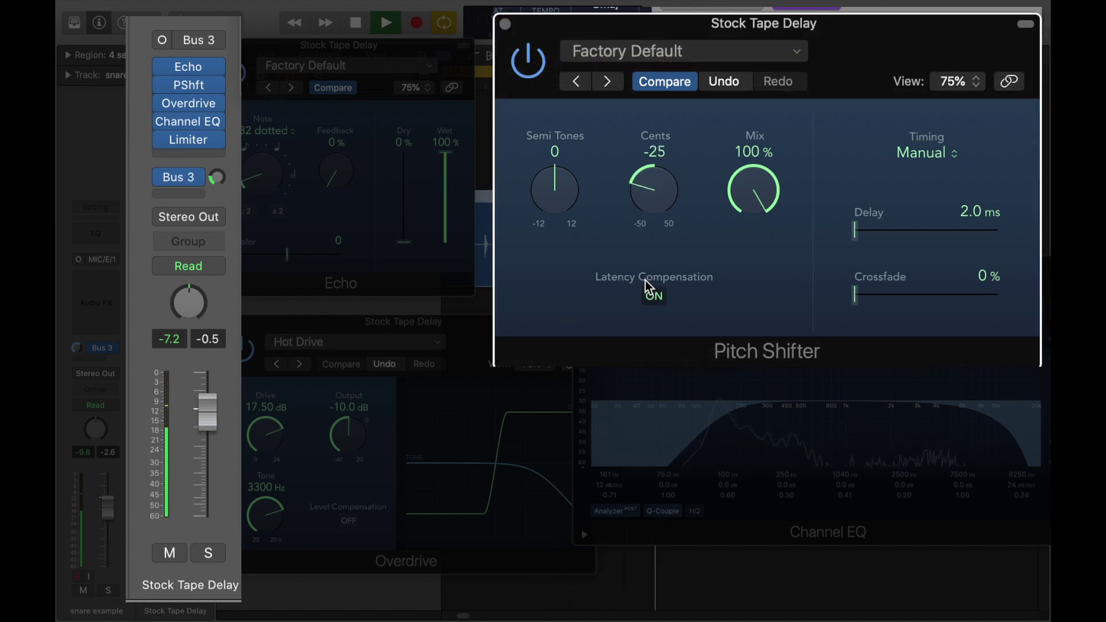
left_click_drag(217, 183, 217, 183)
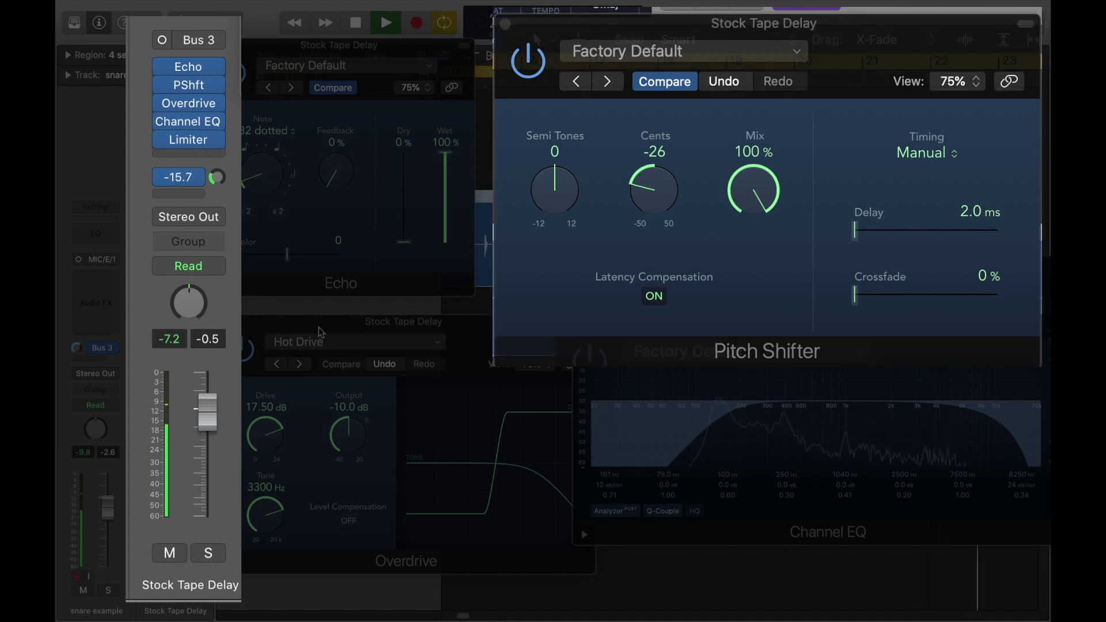
- Bring the Overdrive window forward, move it up, and load its Lead Drive preset
left_click(478, 323)
left_click_drag(661, 204, 650, 136)
left_click_drag(487, 326, 483, 285)
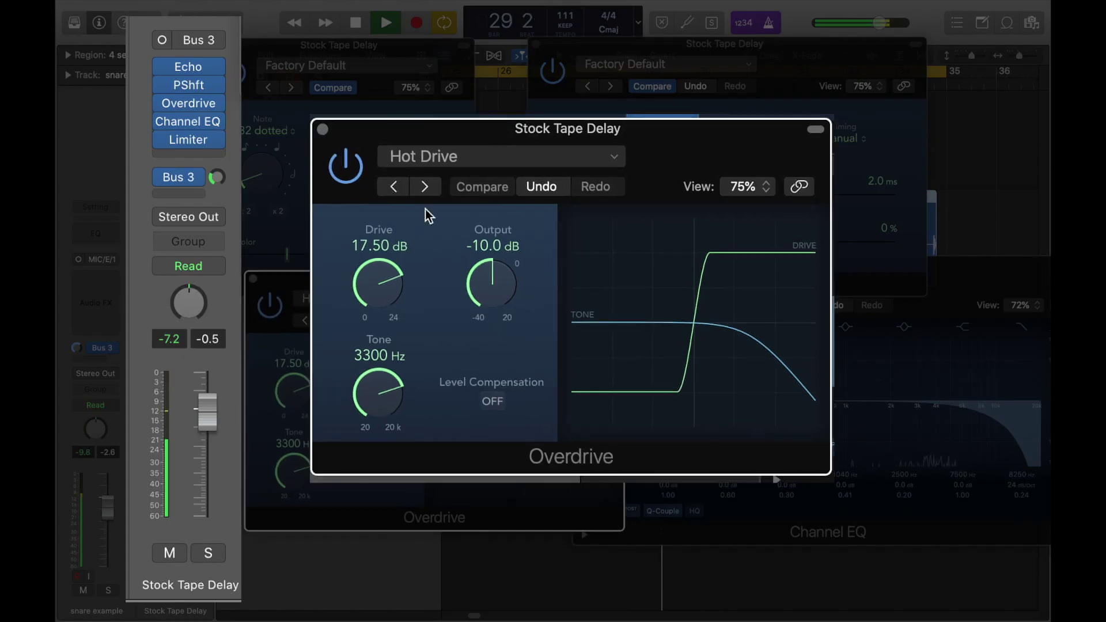
left_click(425, 187)
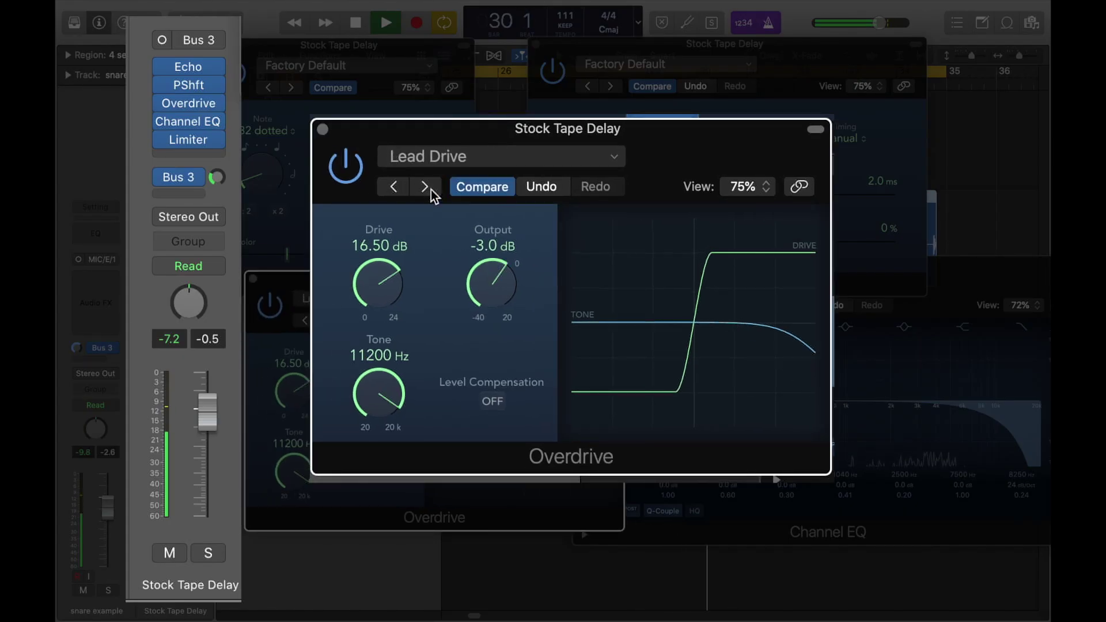
- Load the Overdrive's Warm Drive preset and raise its Tone to 8900 Hz while riding the Bus 3 feedback send
left_click_drag(217, 177, 217, 173)
left_click(426, 187)
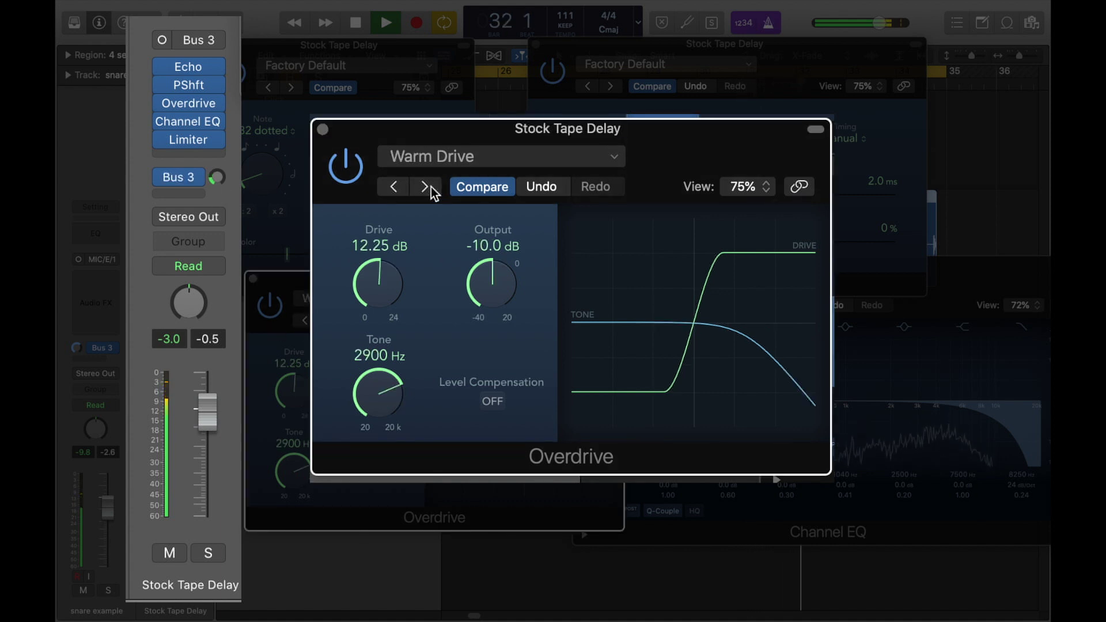
left_click_drag(221, 185, 217, 174)
left_click_drag(380, 414, 365, 368)
left_click_drag(217, 177, 215, 173)
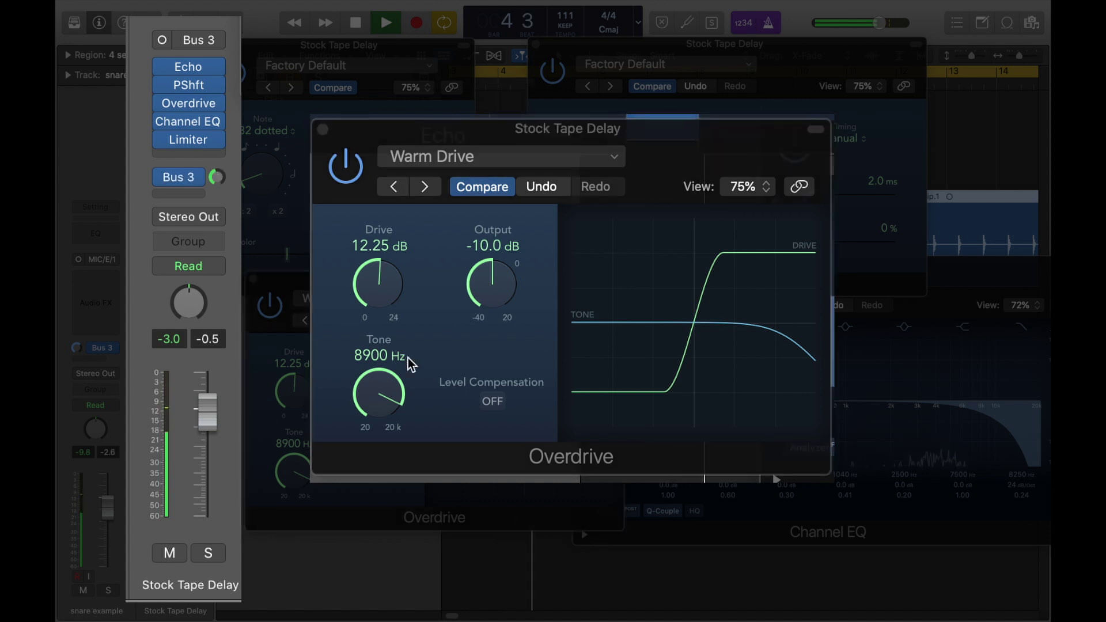
- Lower the Stock Tape Delay fader to -3.4 dB, trim its Bus 3 feedback send, and stop playback
left_click_drag(207, 403, 207, 427)
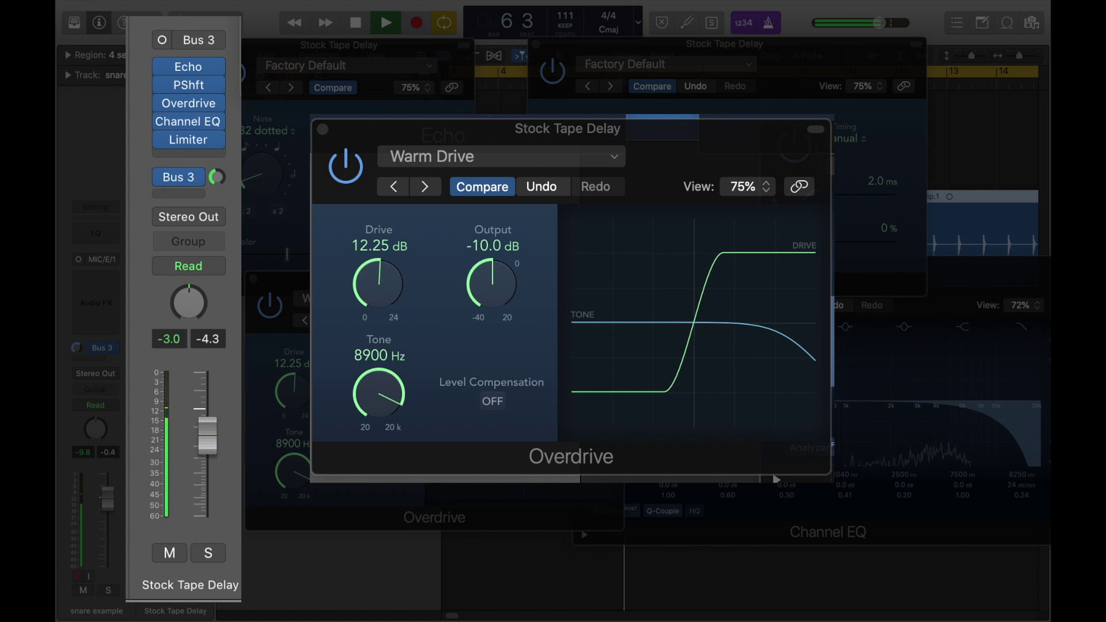
left_click_drag(210, 439, 210, 430)
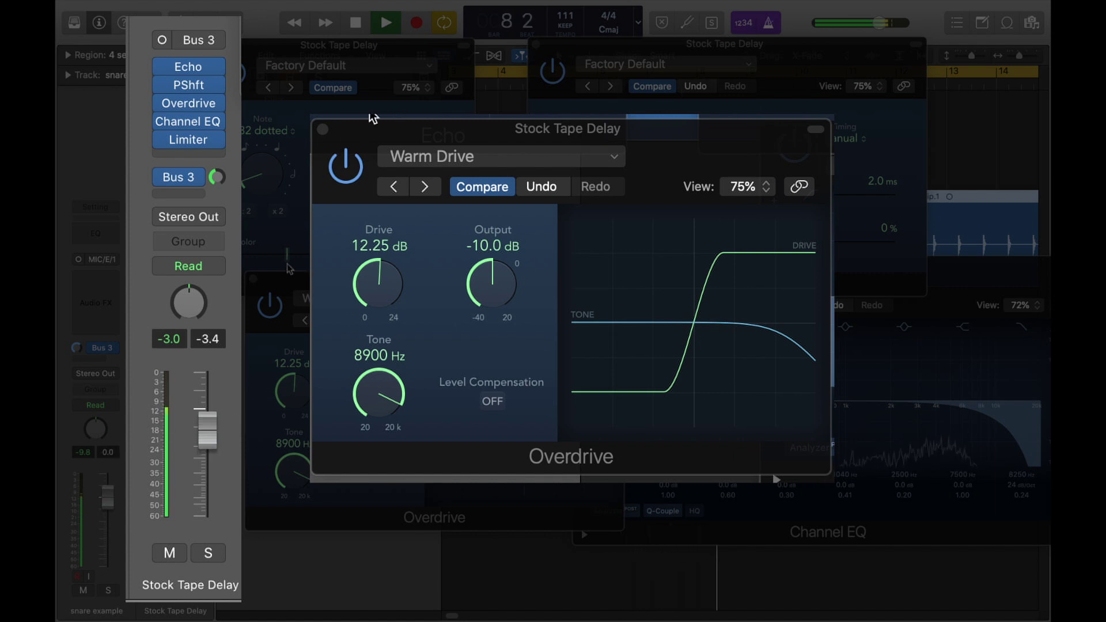
left_click_drag(216, 177, 216, 180)
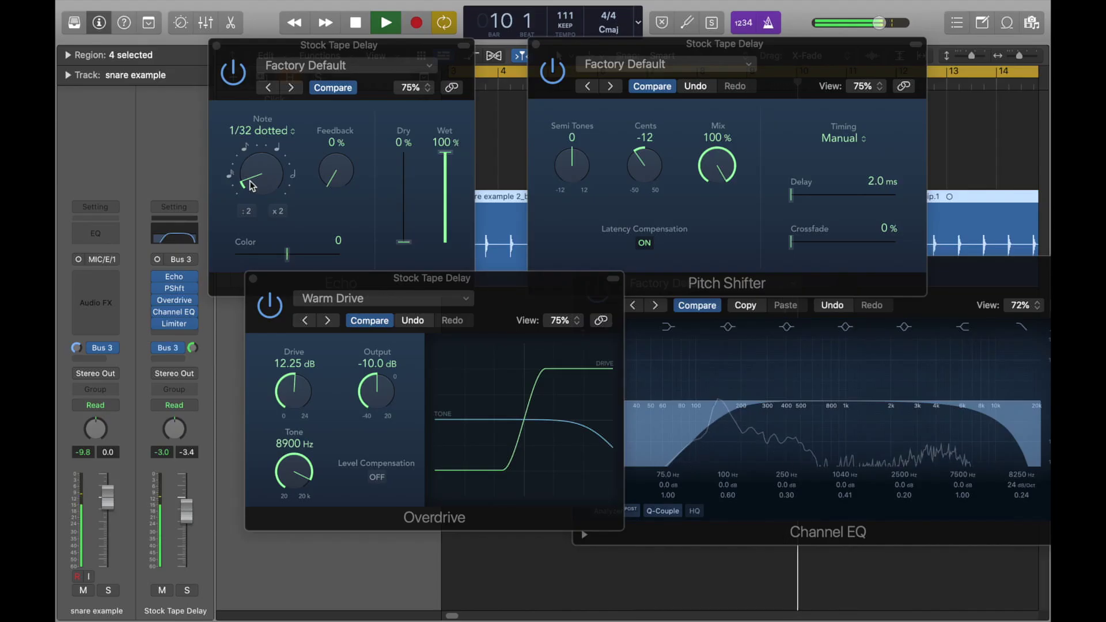
mouse_move(248, 178)
left_mouse_down()
mouse_move(259, 91)
mouse_move(254, 179)
left_mouse_up()
key("space")
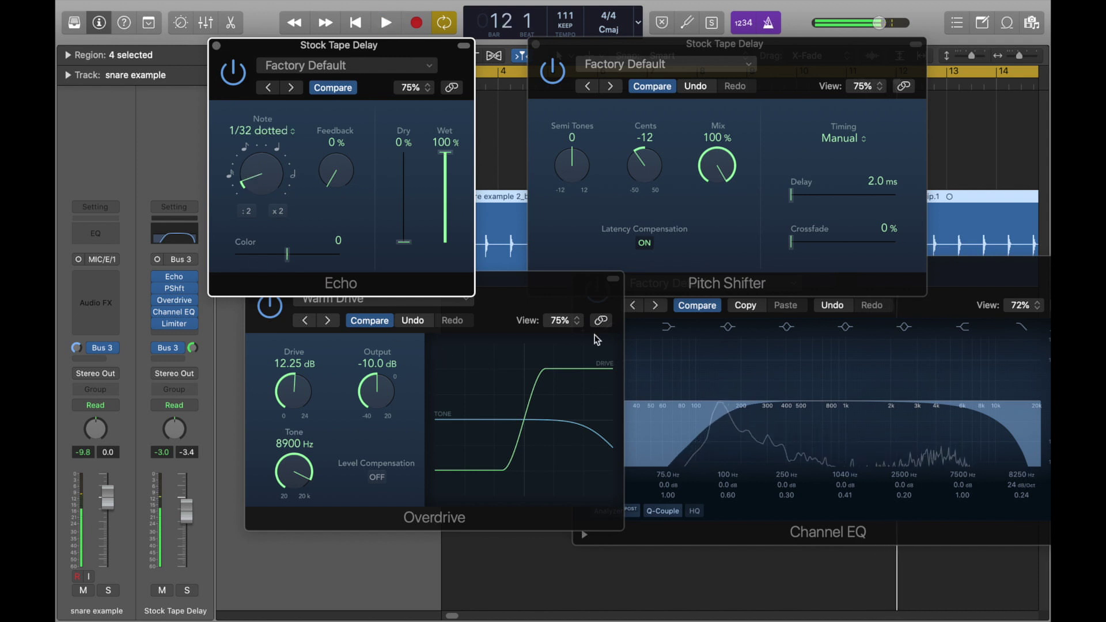
- Move the Overdrive window away from the Channel EQ and bring the Channel EQ window fully into view
left_click_drag(552, 289, 510, 340)
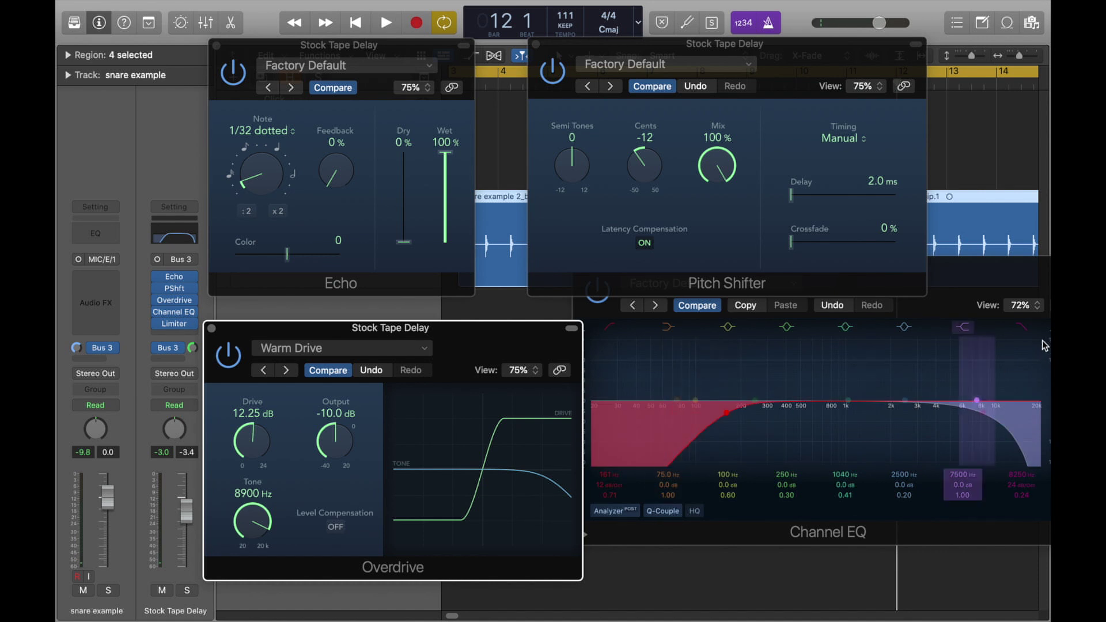
left_click(986, 278)
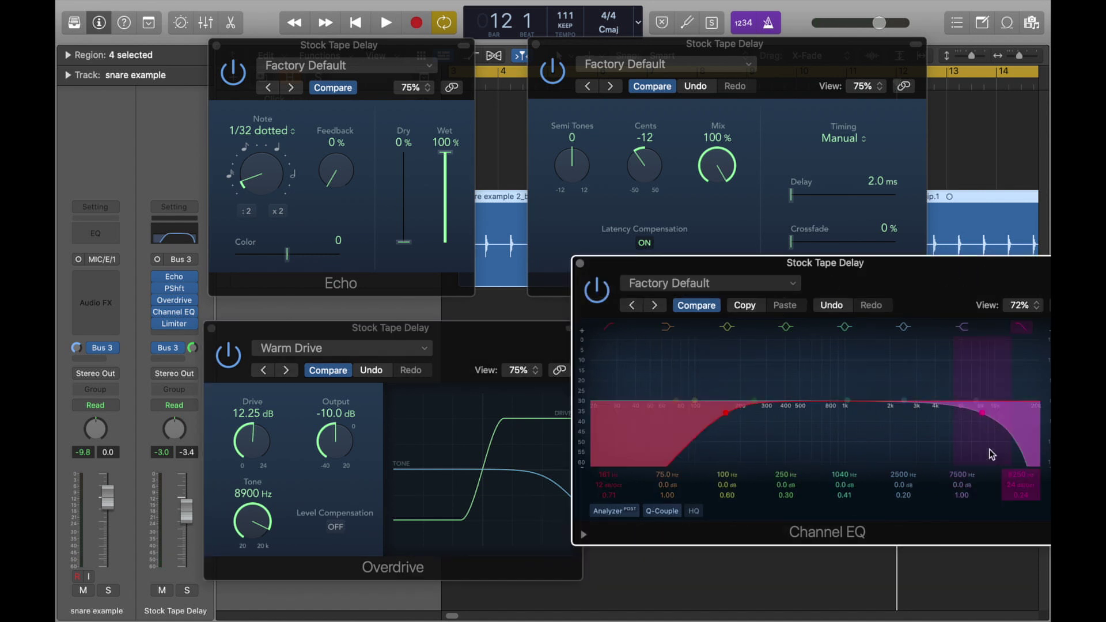
left_click_drag(968, 279, 887, 280)
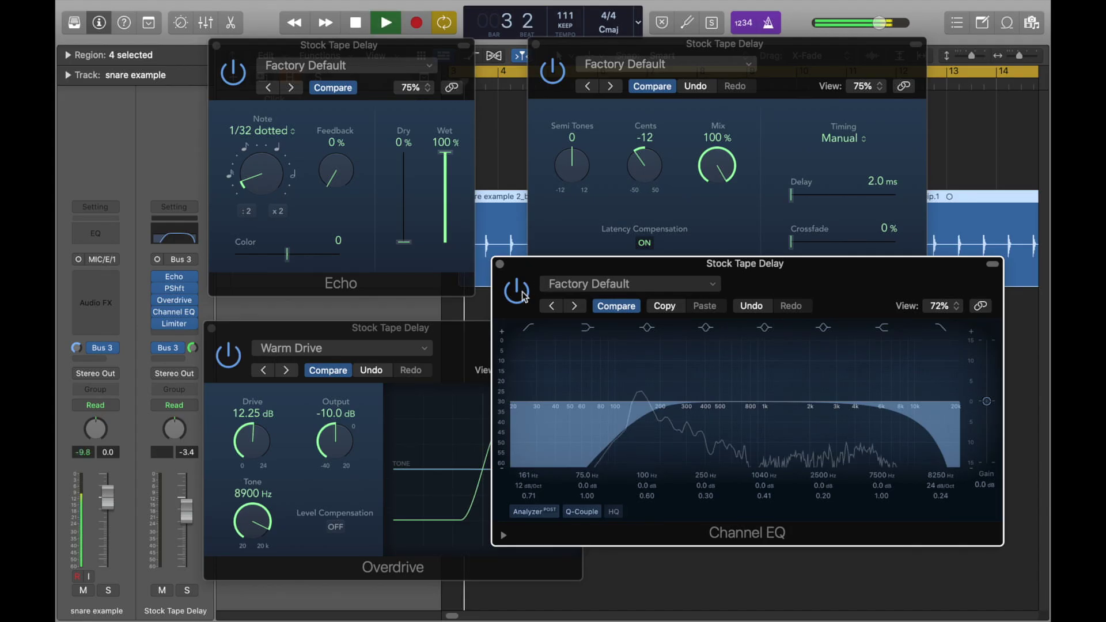
- Audition the delay with the Channel EQ bypassed and re-enabled, pulling the snare example fader down to -90.0 dB
left_click(522, 295)
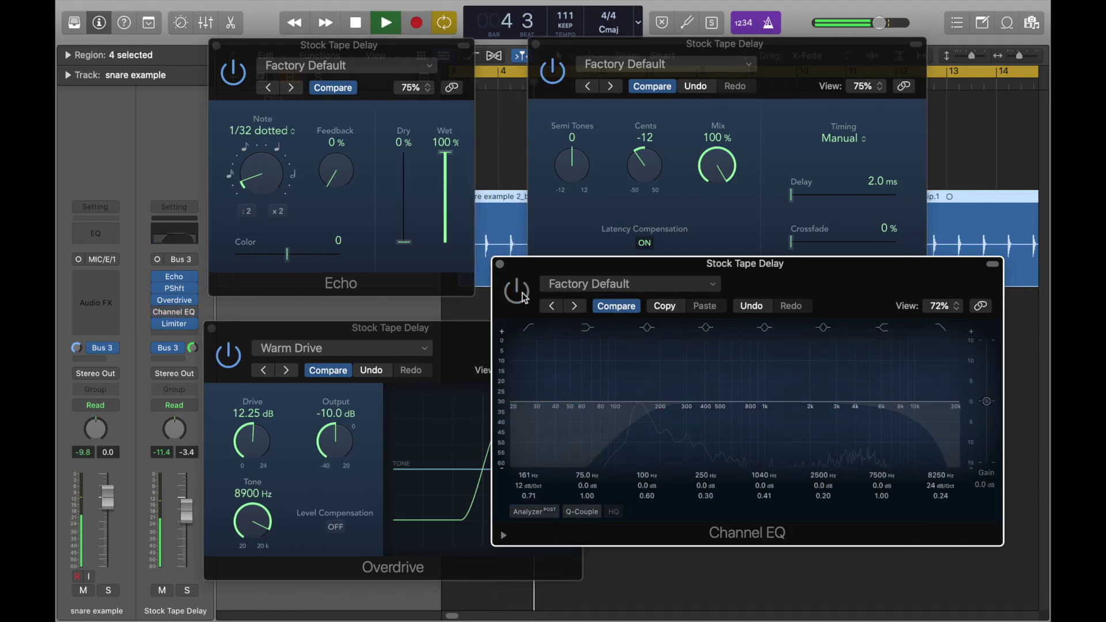
left_click_drag(108, 503, 107, 567)
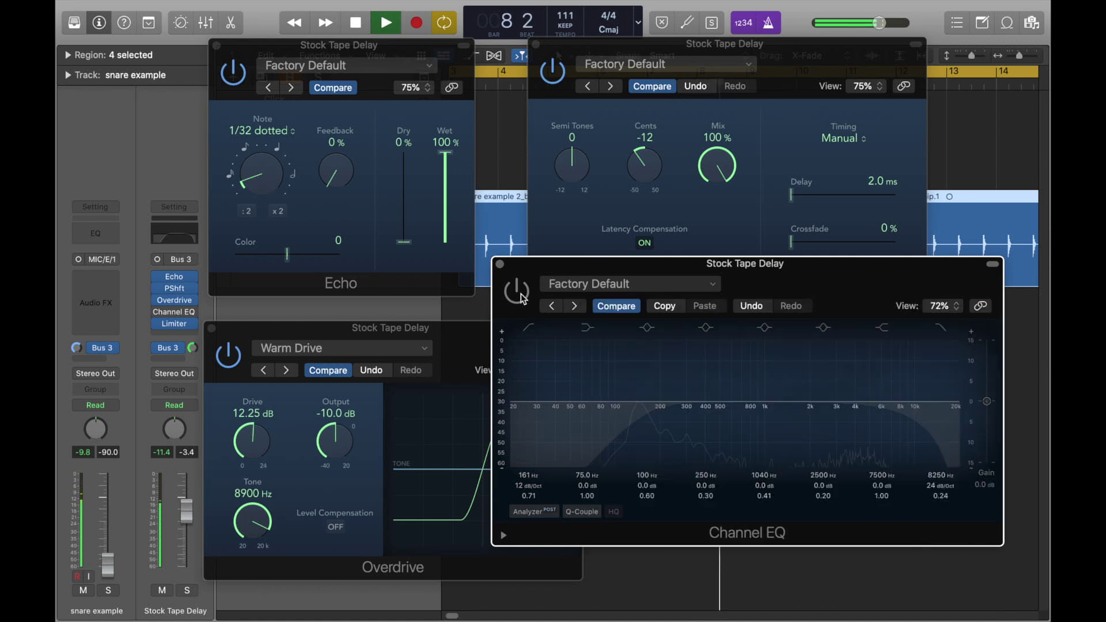
left_click(521, 294)
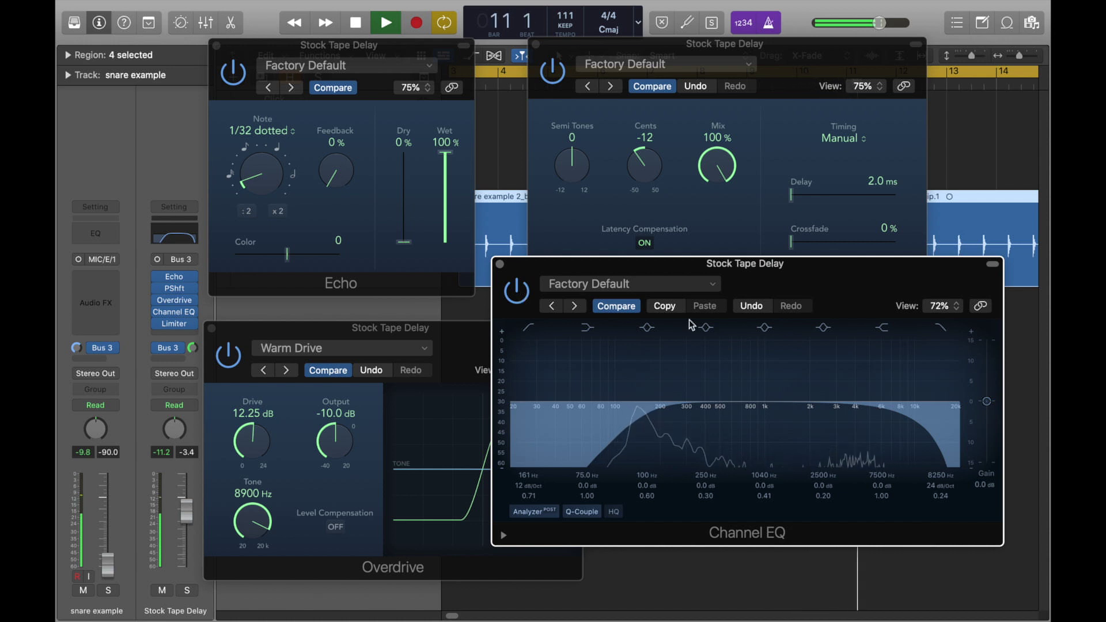
- Lower the Channel EQ's high cut to 3880 Hz and set the Overdrive's Tone to 7500 Hz
left_click_drag(895, 419, 851, 421)
left_click_drag(252, 521, 250, 551)
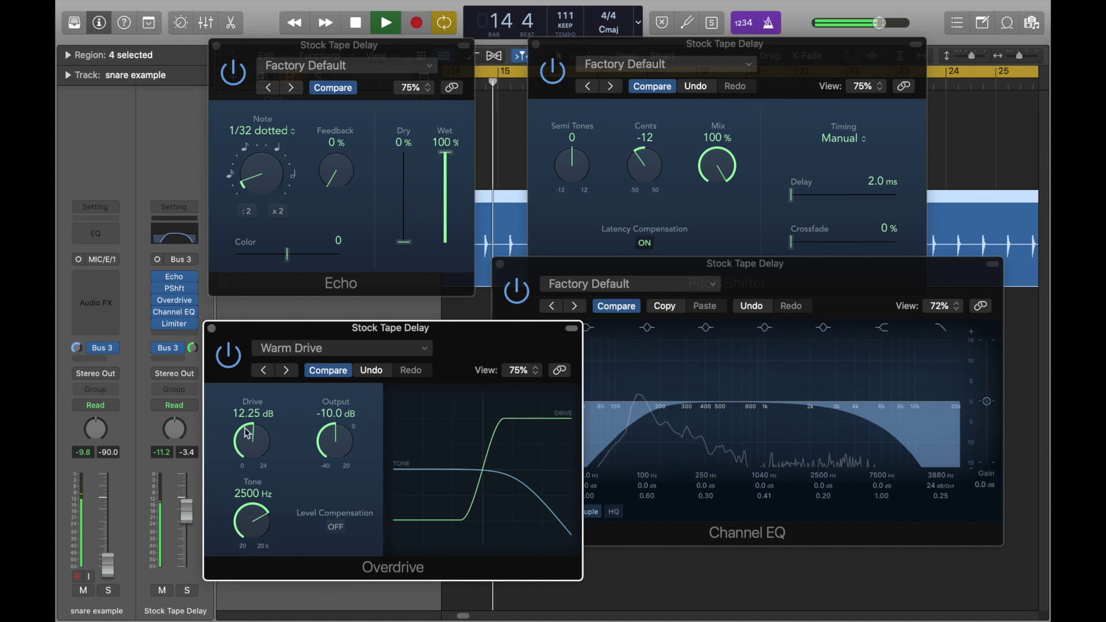
left_click_drag(248, 524, 244, 498)
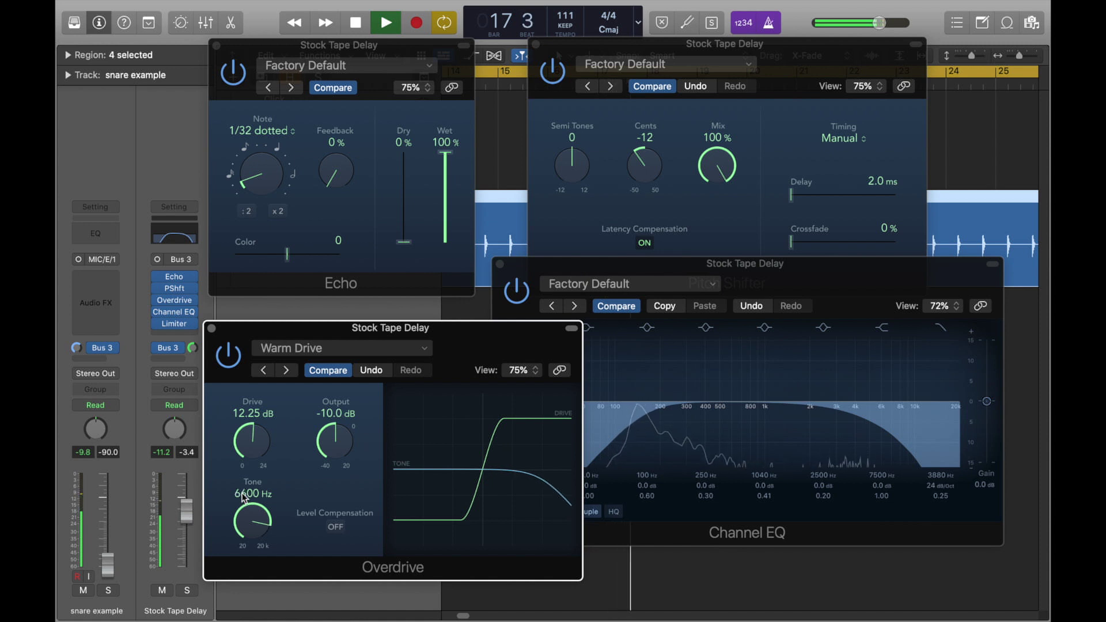
left_click_drag(242, 496, 242, 487)
- Set the Overdrive's Drive to 18.50 dB and its Output to -13.0 dB
left_click_drag(241, 419, 241, 410)
left_click_drag(335, 447, 334, 460)
left_click_drag(246, 449, 245, 441)
left_click_drag(335, 445, 334, 460)
left_click_drag(240, 444, 241, 438)
mouse_move(331, 435)
left_mouse_down()
mouse_move(330, 448)
mouse_move(333, 431)
left_mouse_up()
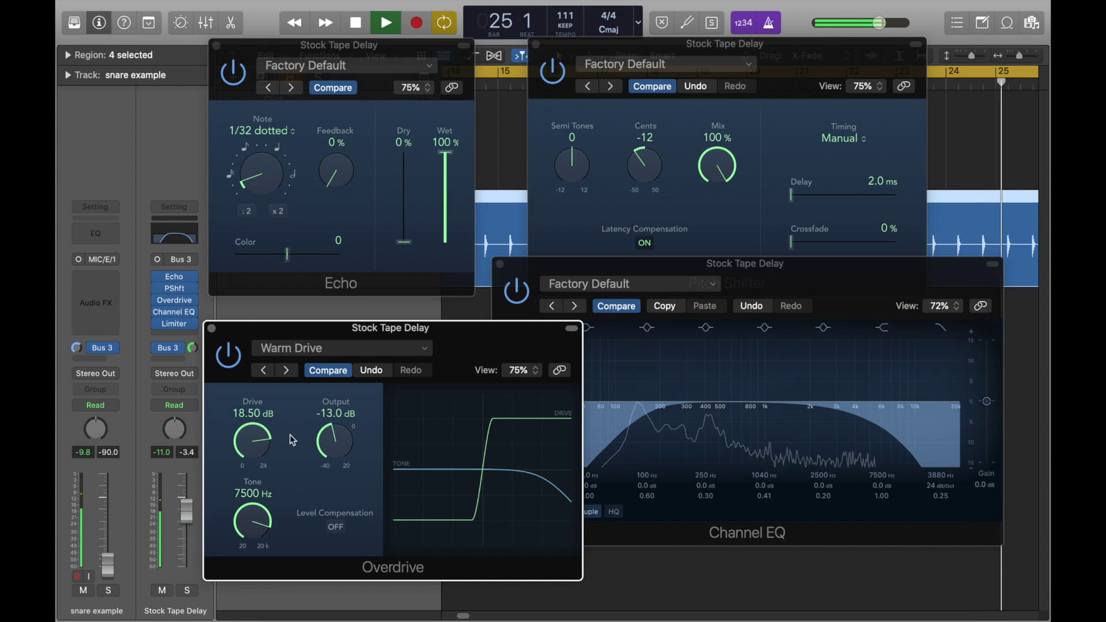
- Set the Pitch Shifter to 8 cents while trimming the Bus 3 feedback send, and close the plug-in windows
left_click(212, 329)
left_click_drag(632, 145, 629, 122)
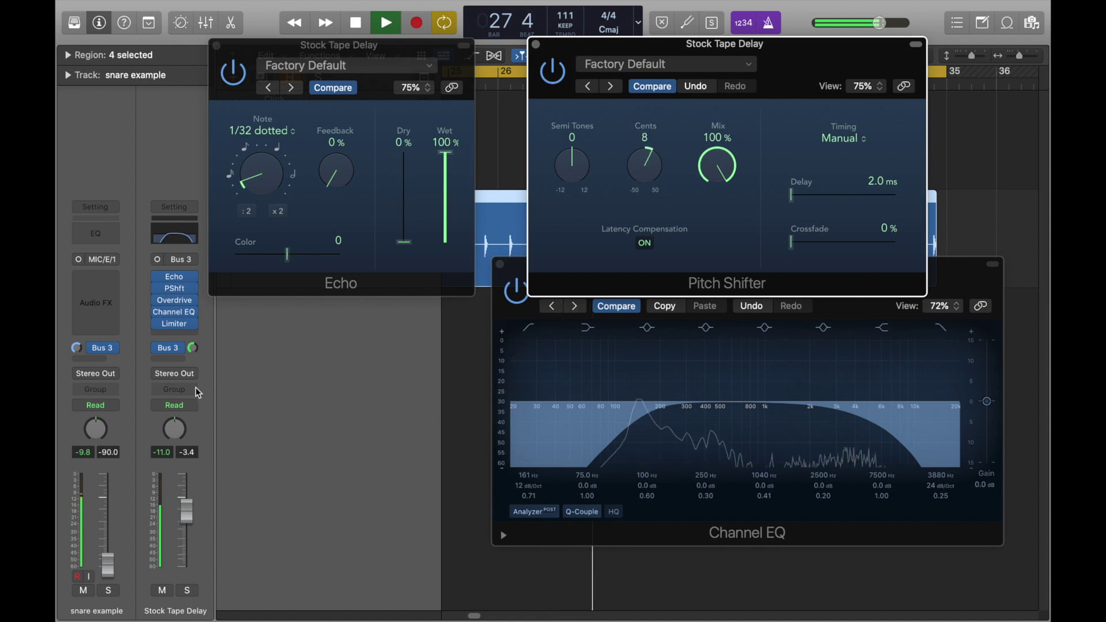
left_click_drag(193, 348, 193, 354)
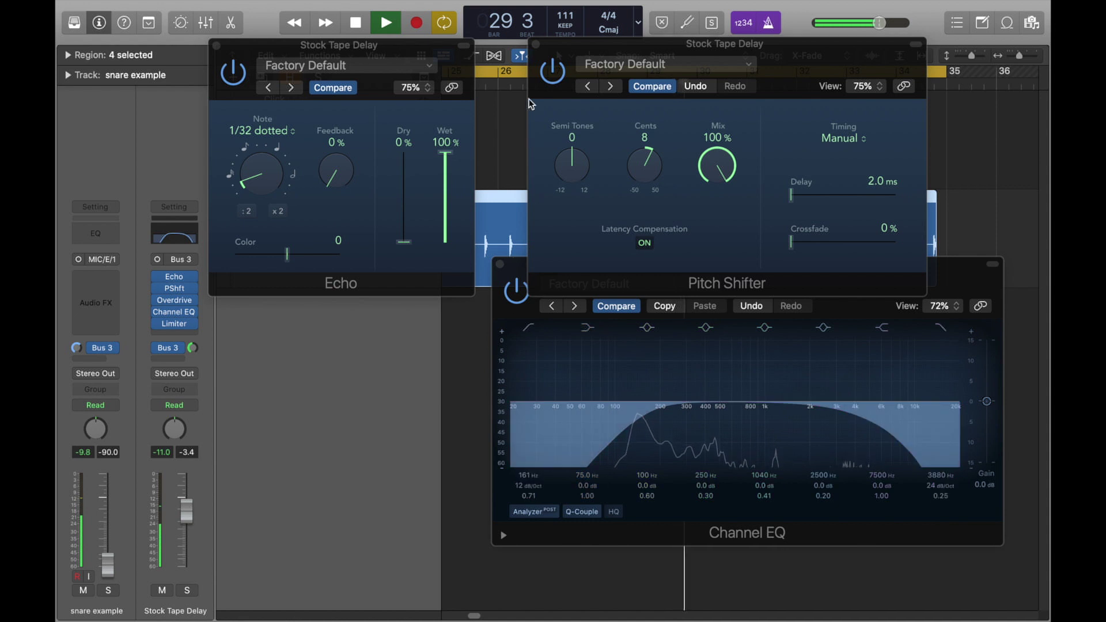
key("space")
left_click(536, 45)
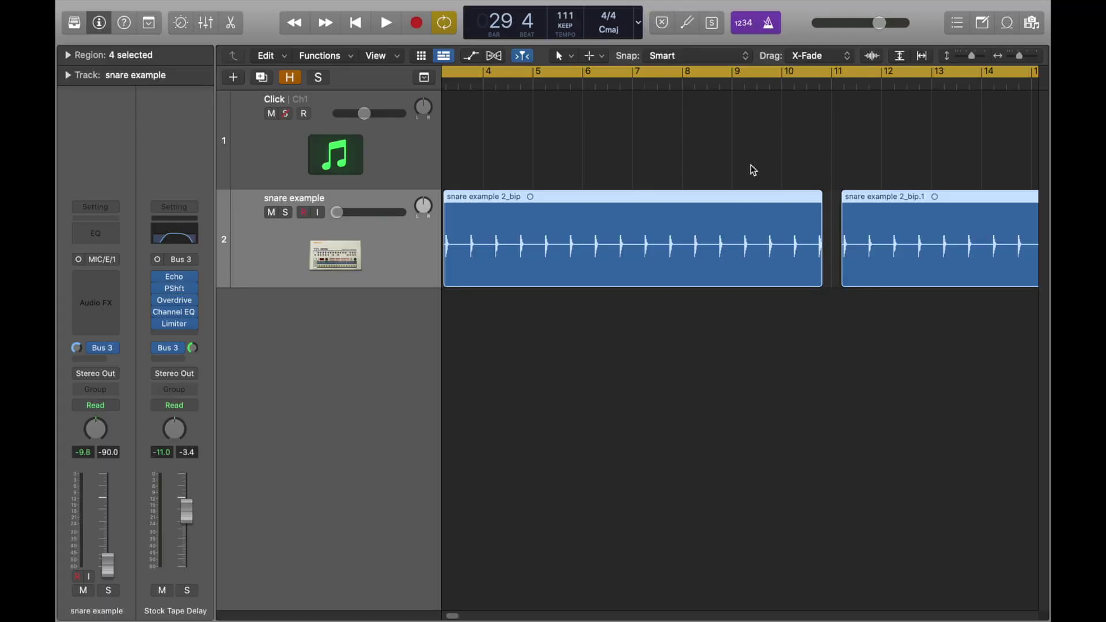
- Show track automation and set the snare example track to Latch, keeping Send 1 → Stock Tape Delay as its automation parameter
scroll(752, 169, "left", 3)
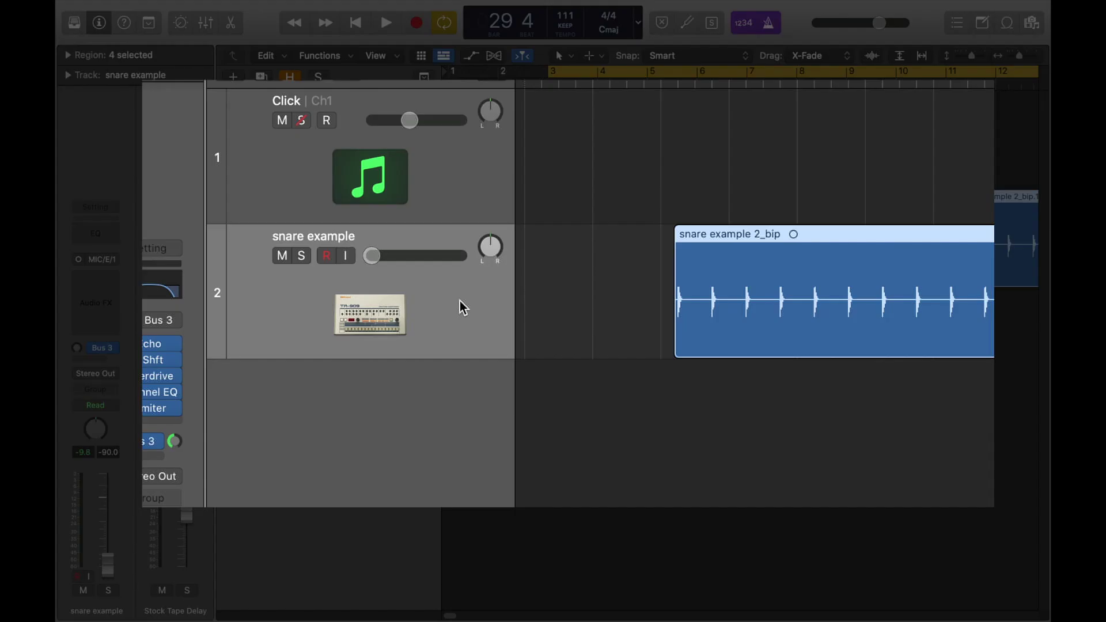
key("a")
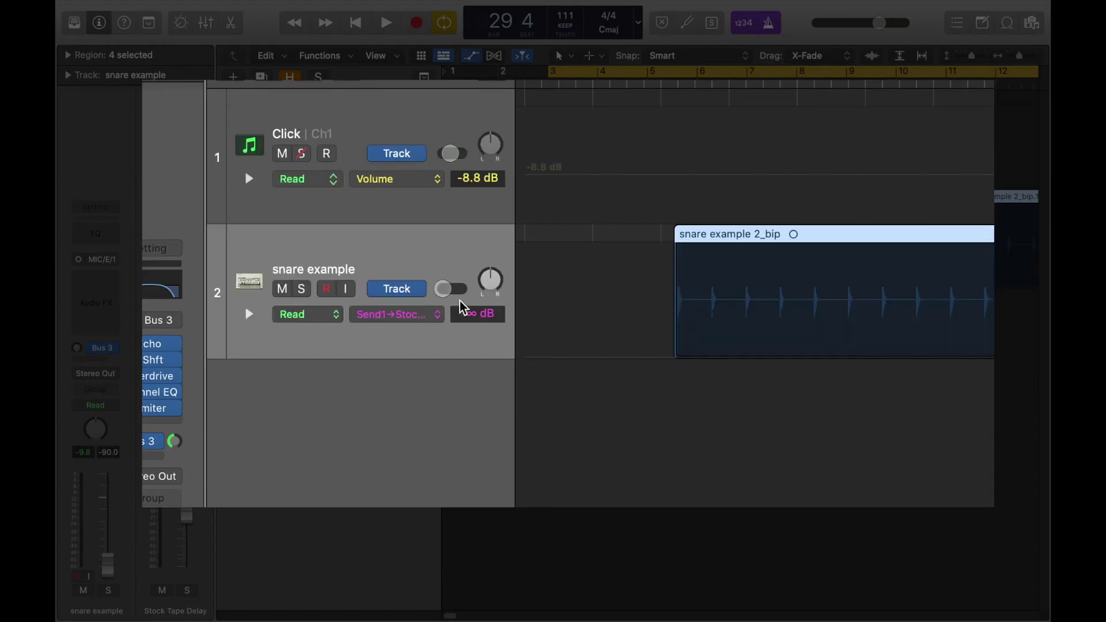
left_click(422, 320)
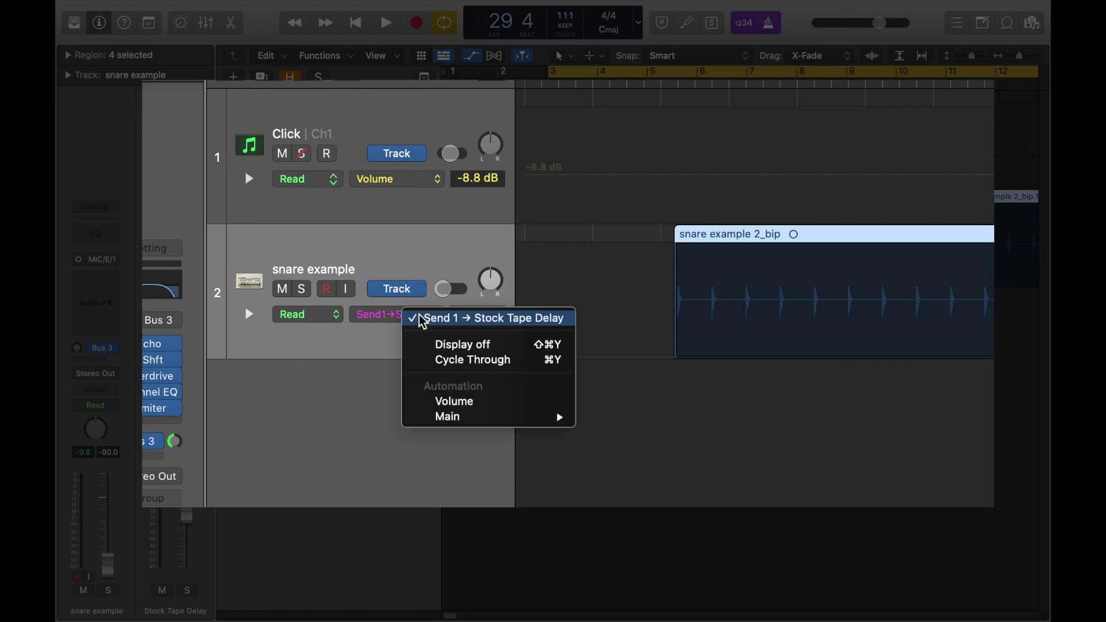
left_click(390, 320)
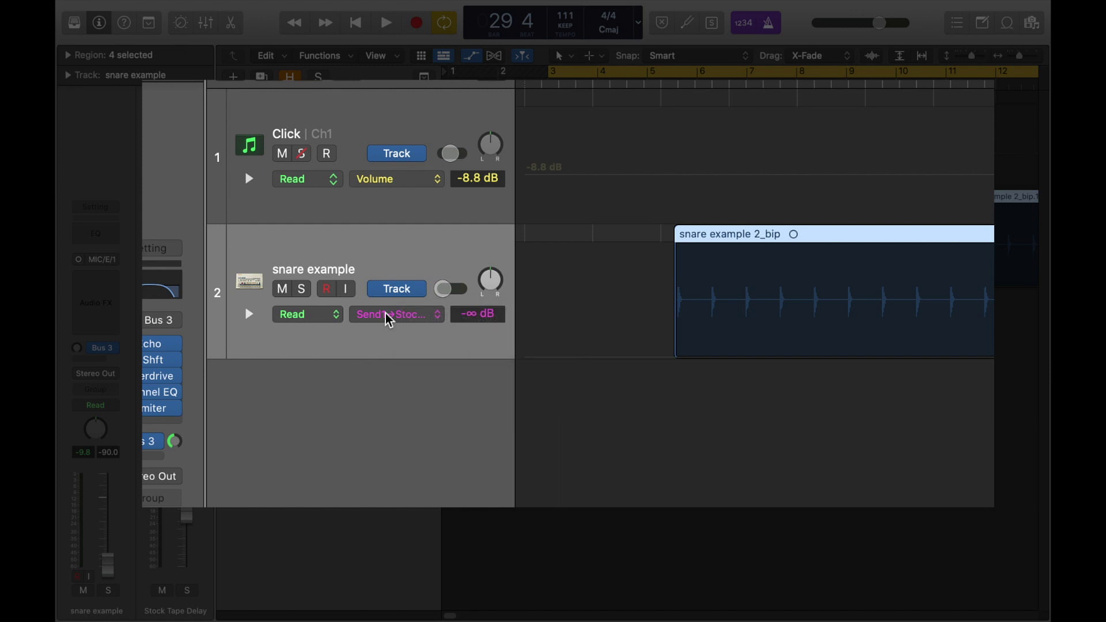
left_click(326, 314)
key("Return")
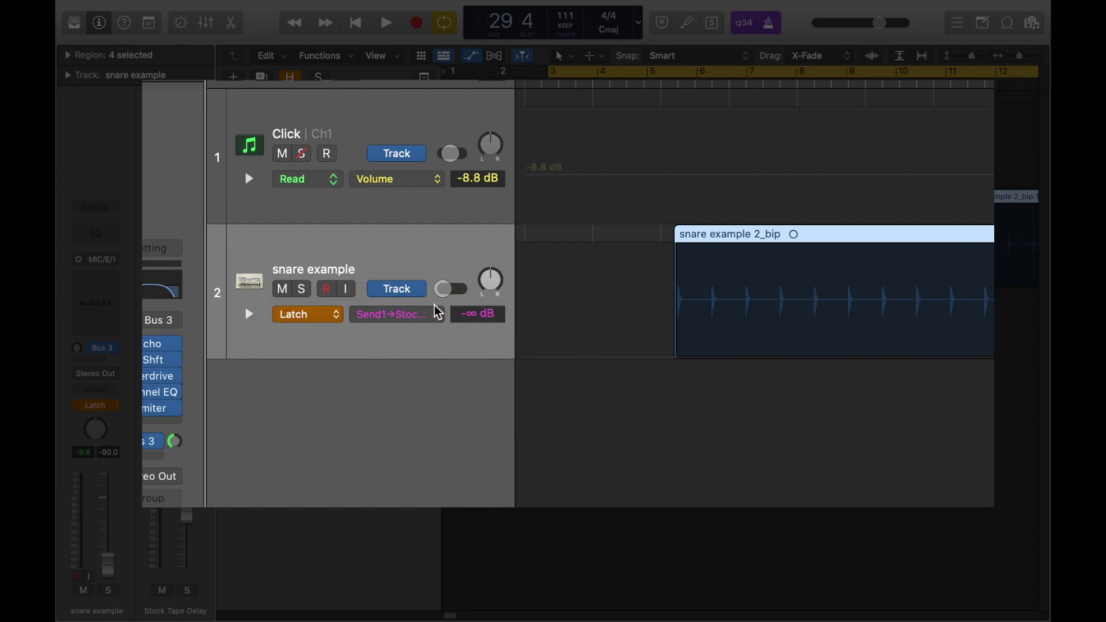
left_click(438, 317)
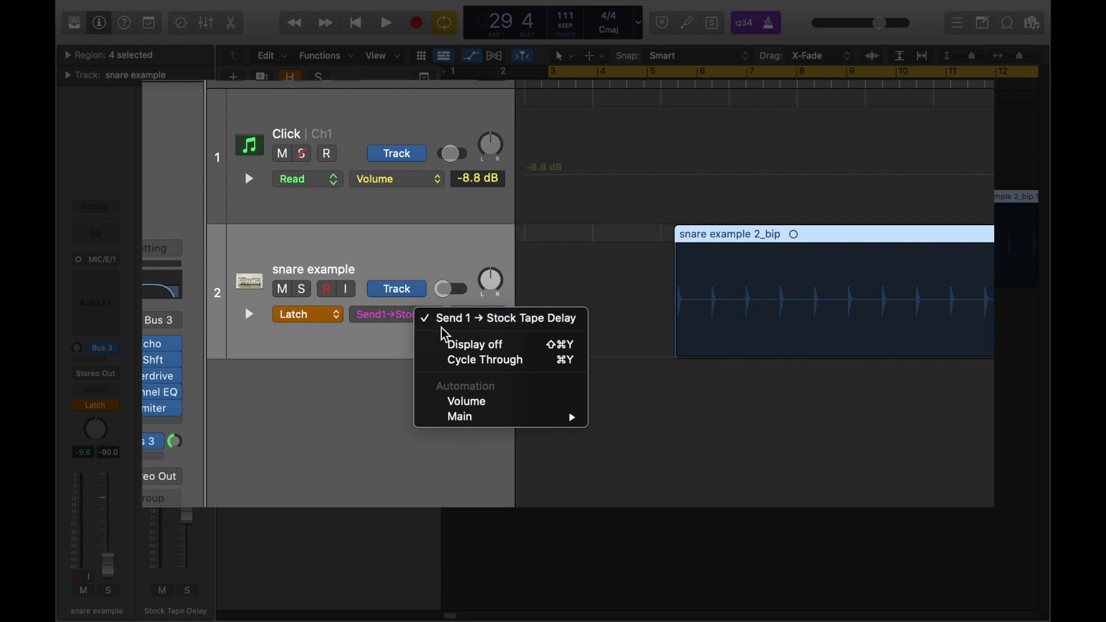
mouse_move(487, 419)
left_click(344, 388)
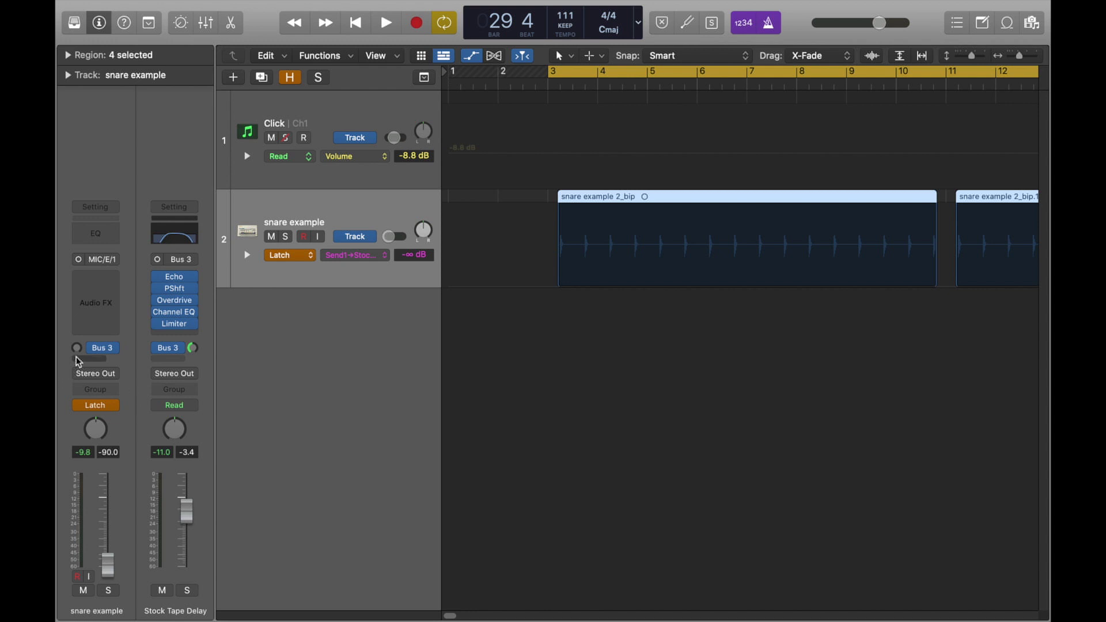
- Return the snare example fader to 0.0 dB and record rides of its Bus 3 send as automation during playback
left_click_drag(110, 576, 108, 497)
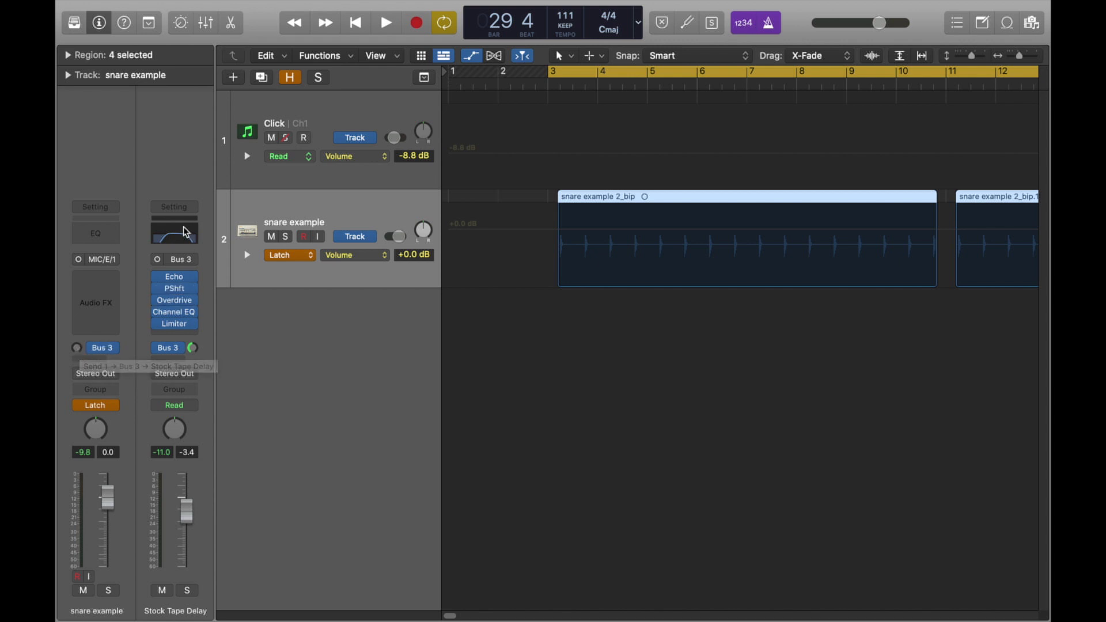
key("space")
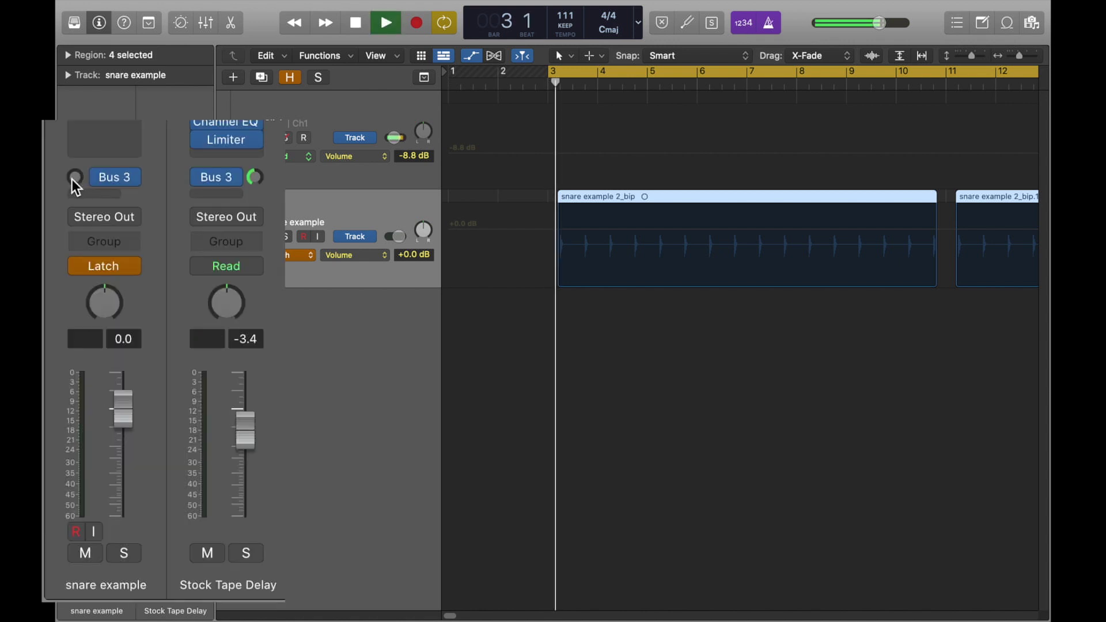
mouse_move(72, 179)
left_mouse_down()
mouse_move(71, 216)
mouse_move(71, 173)
mouse_move(46, 136)
mouse_move(58, 207)
mouse_move(57, 133)
mouse_move(67, 195)
left_mouse_up()
mouse_move(67, 180)
left_mouse_down()
mouse_move(67, 48)
mouse_move(81, 177)
left_mouse_up()
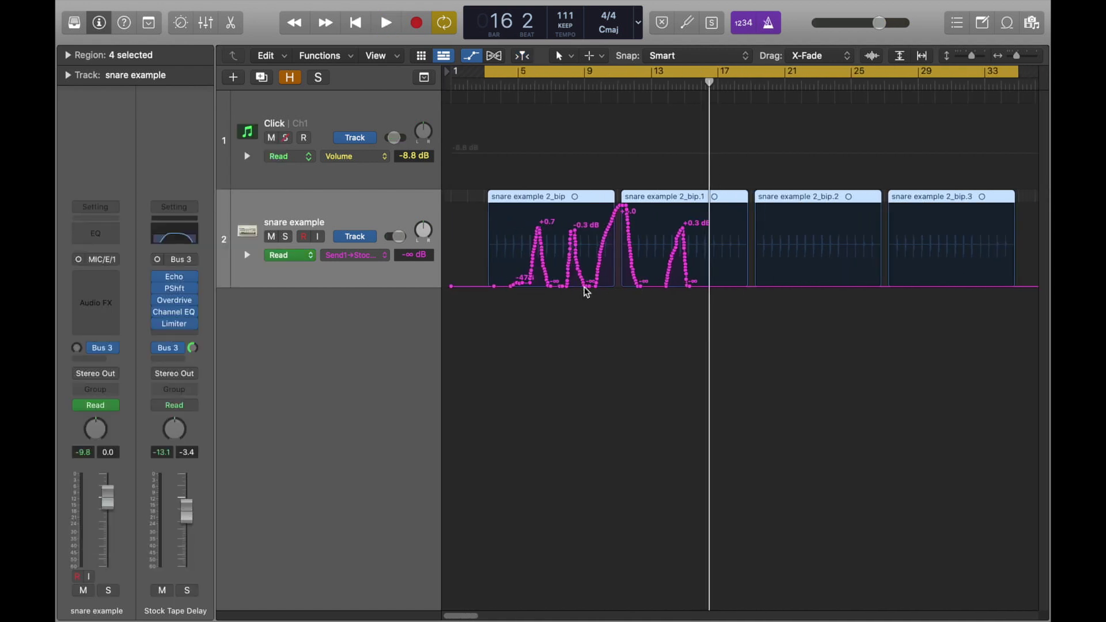
- Play back the recorded send automation on the snare example track and delete it
scroll(586, 292, "right", 1)
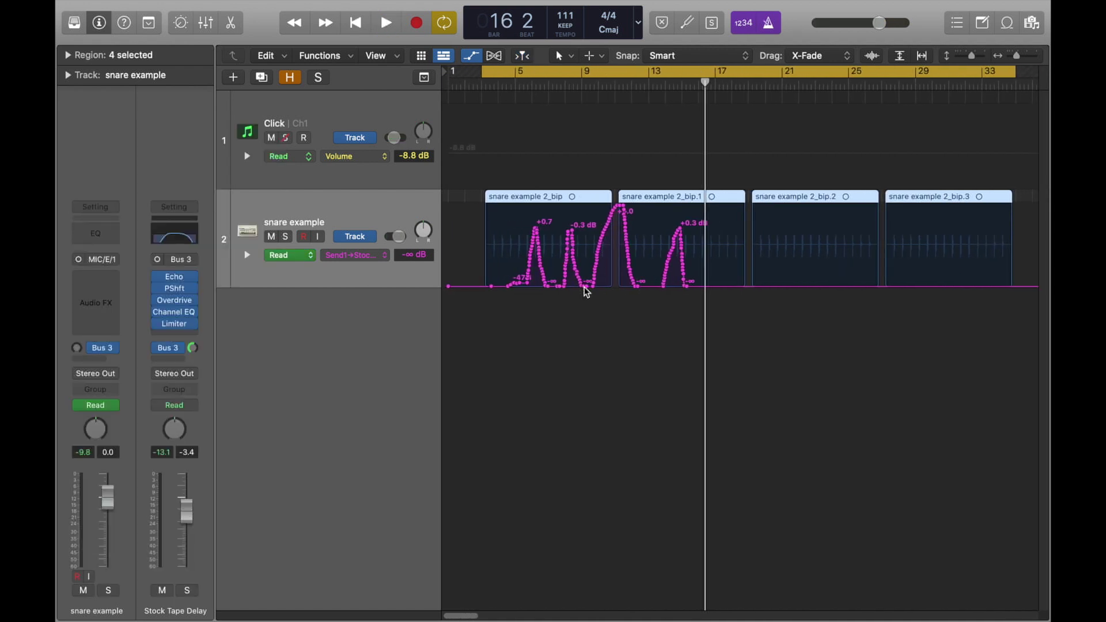
key("space")
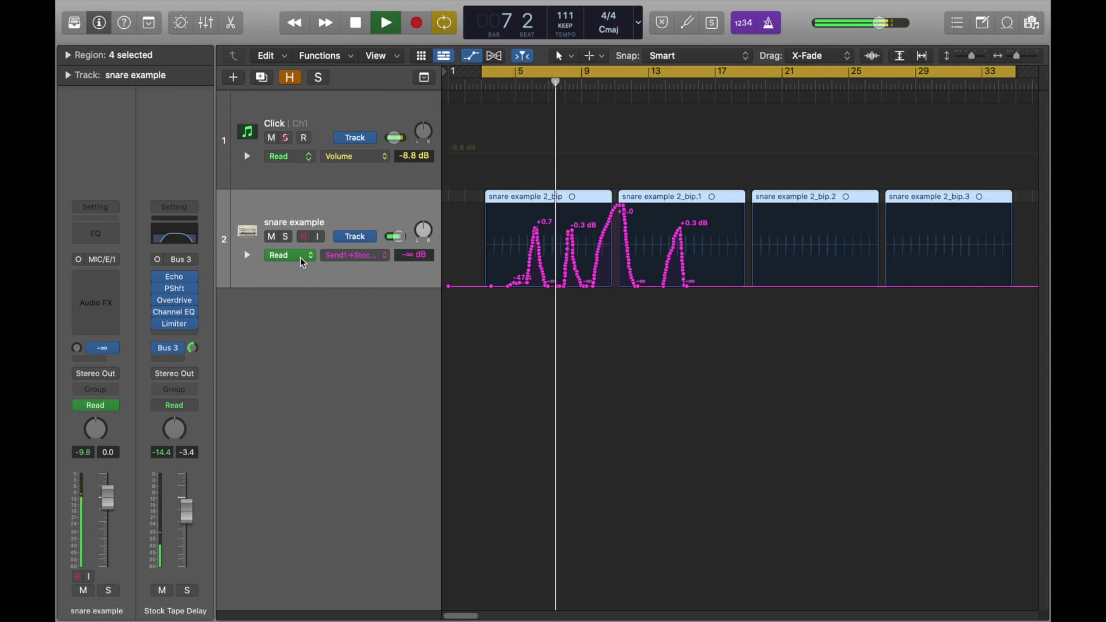
key("space")
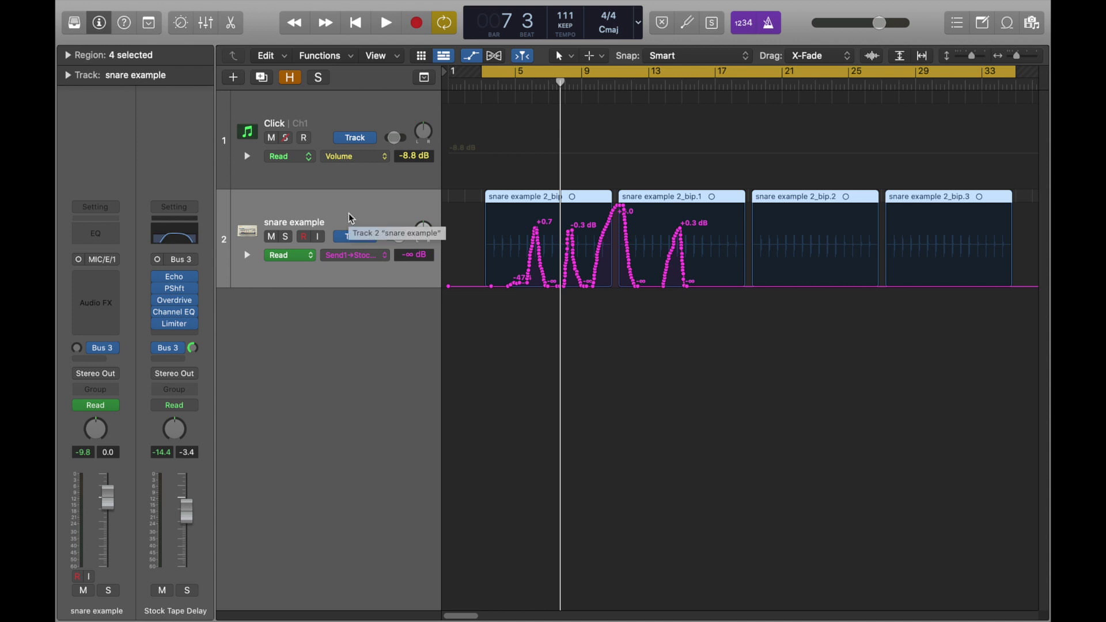
key("ctrl+super+Delete")
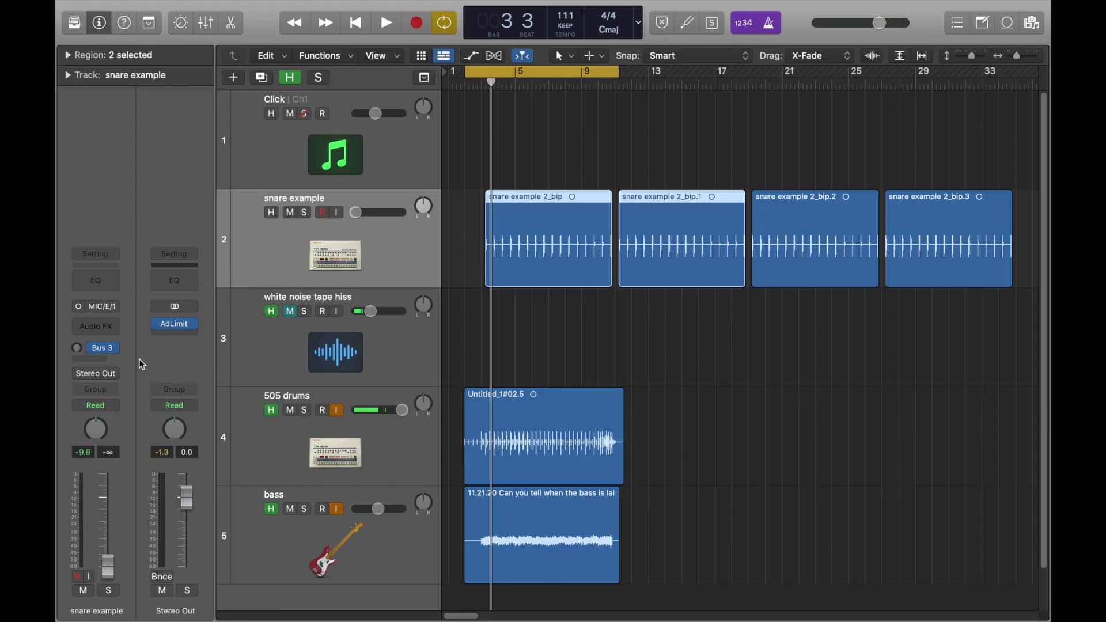
- Play the arrangement with drums and bass while riding the snare example's Bus 3 send up and back down
left_click(77, 348)
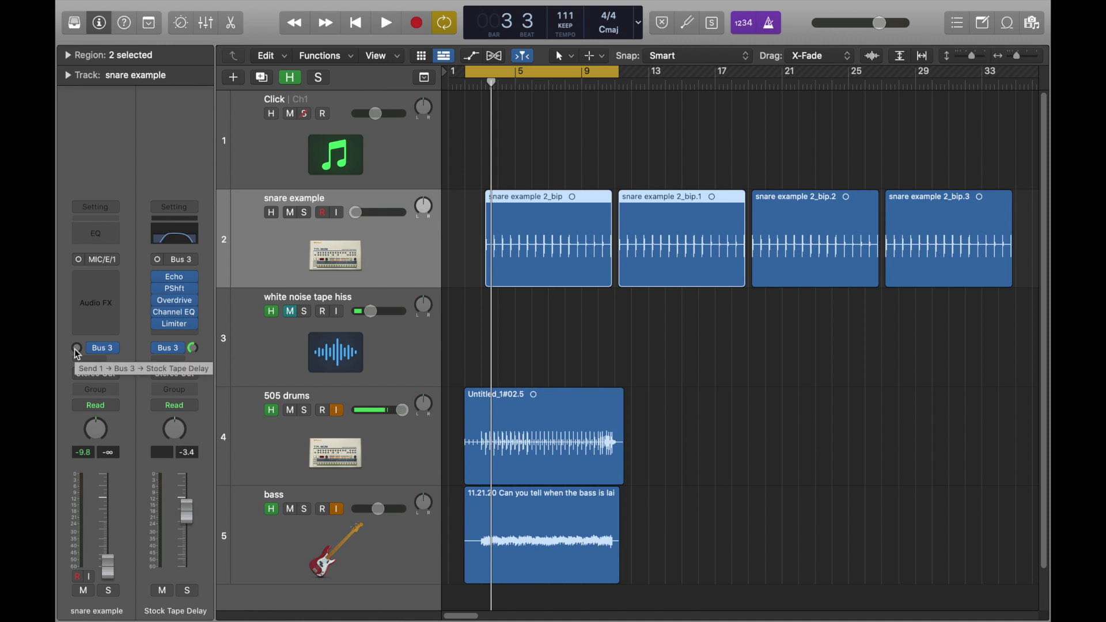
key("space")
mouse_move(76, 350)
left_mouse_down()
mouse_move(76, 320)
mouse_move(77, 369)
left_mouse_up()
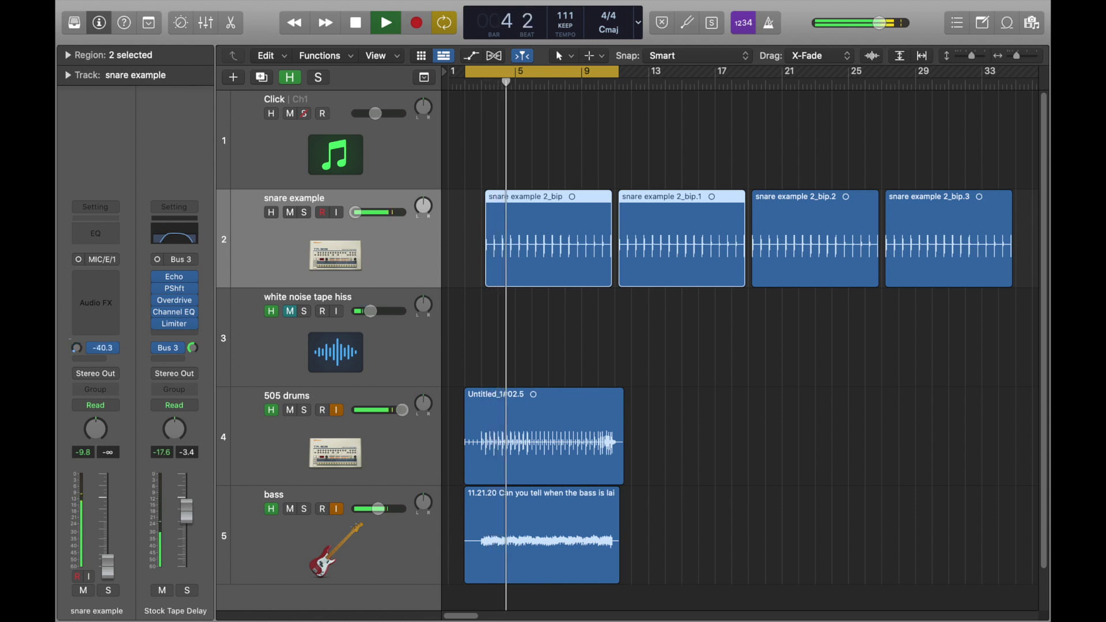
left_click_drag(77, 348, 76, 374)
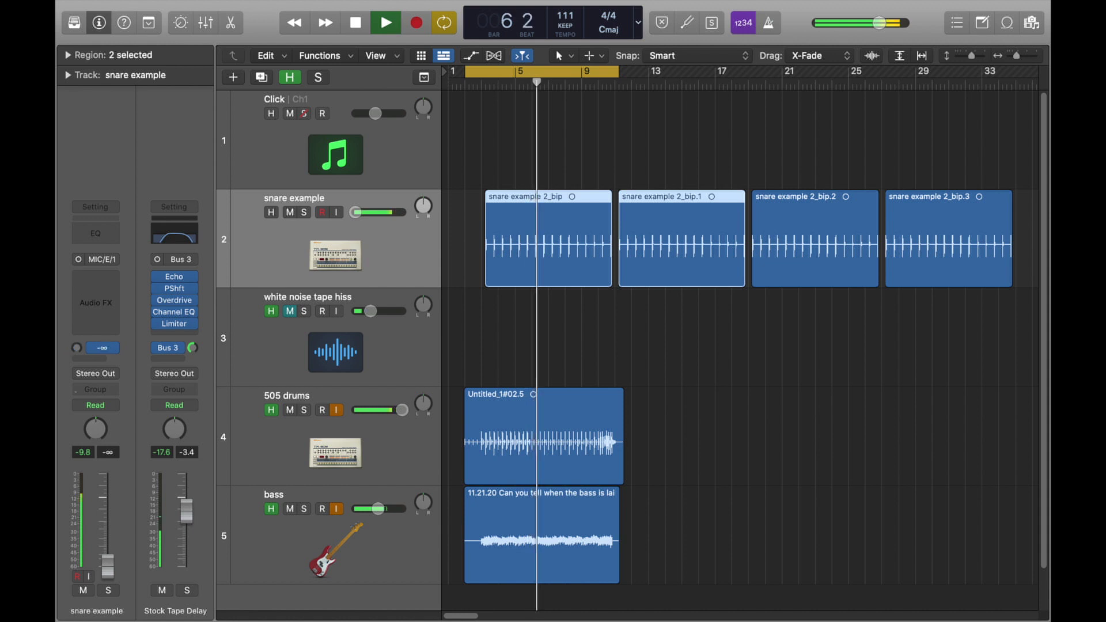
- Raise the snare example's Bus 3 send to about -3.9 dB during playback with drums and bass, ending with playback stopped
mouse_move(77, 348)
left_mouse_down()
mouse_move(77, 323)
mouse_move(77, 374)
mouse_move(77, 337)
left_mouse_up()
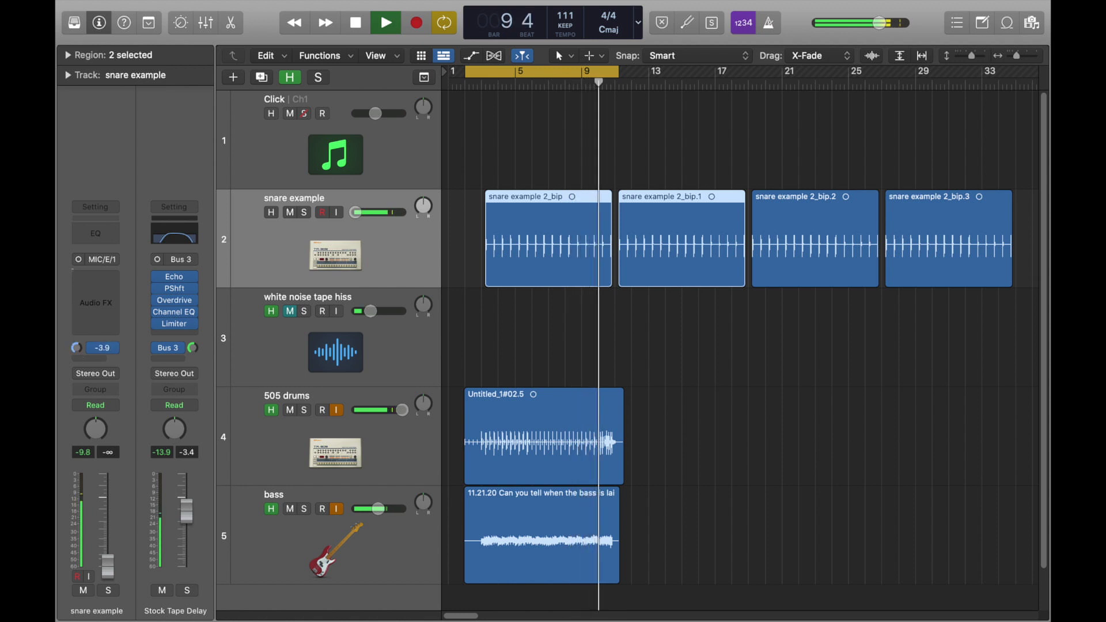
key("space")
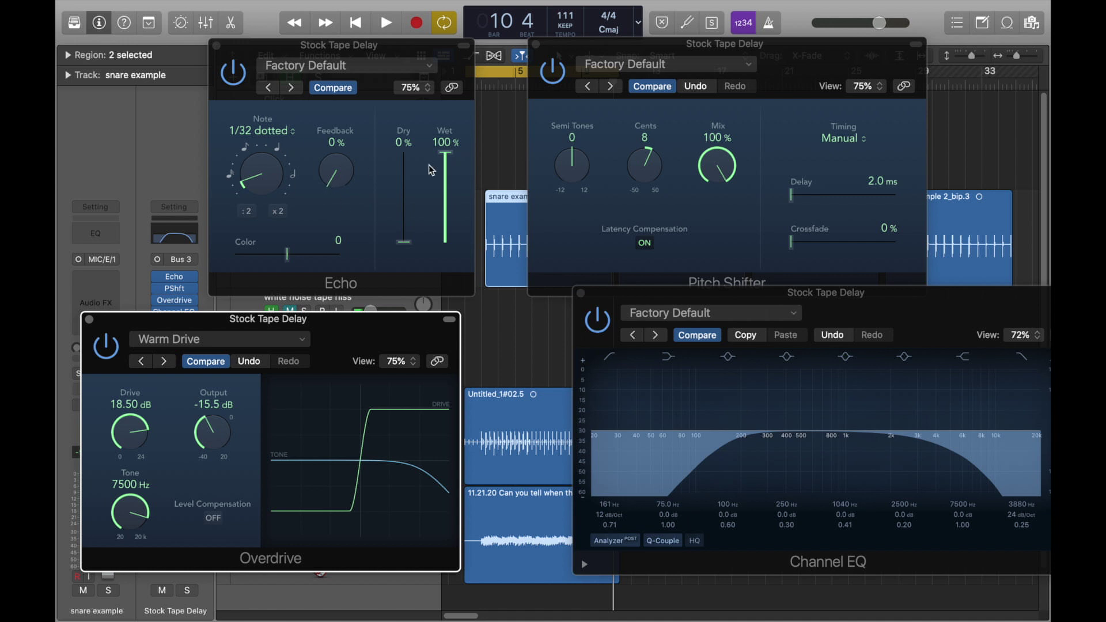
- Lower the Pitch Shifter's Semi Tones to -2 and audition the delay during playback with the snare example's Bus 3 send raised
key("super+w")
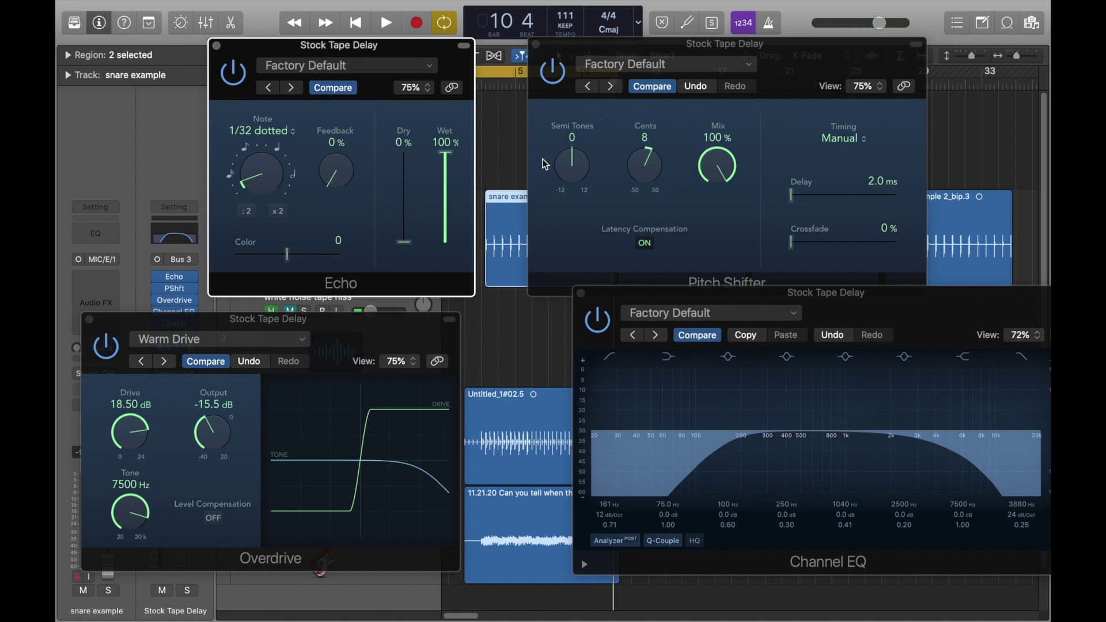
left_click(572, 162)
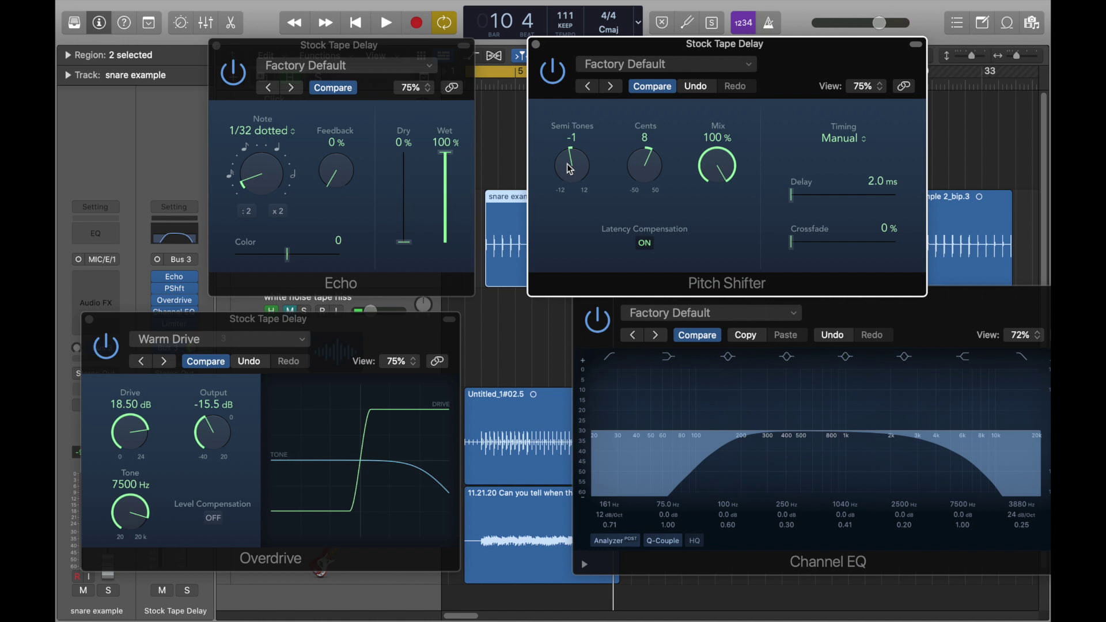
key("space")
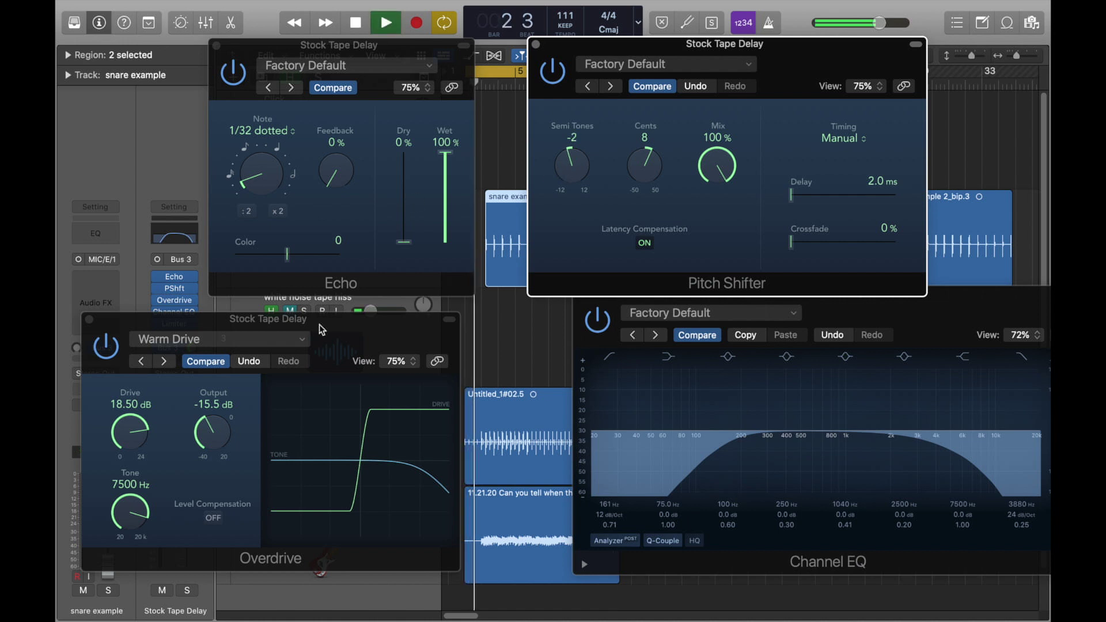
left_click_drag(327, 325, 370, 356)
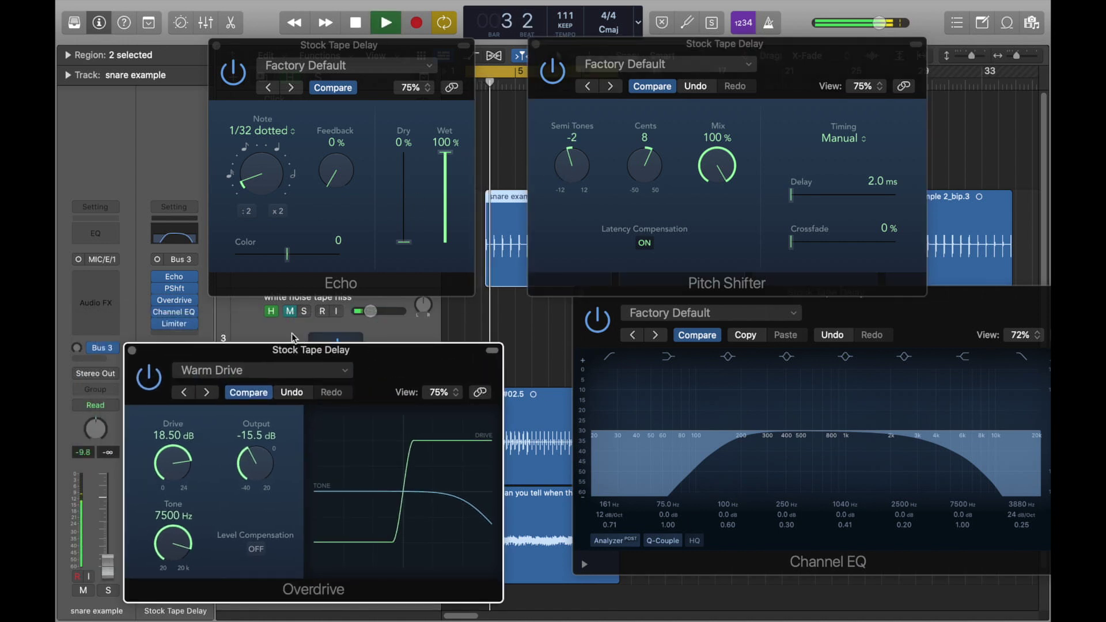
left_click_drag(76, 348, 76, 339)
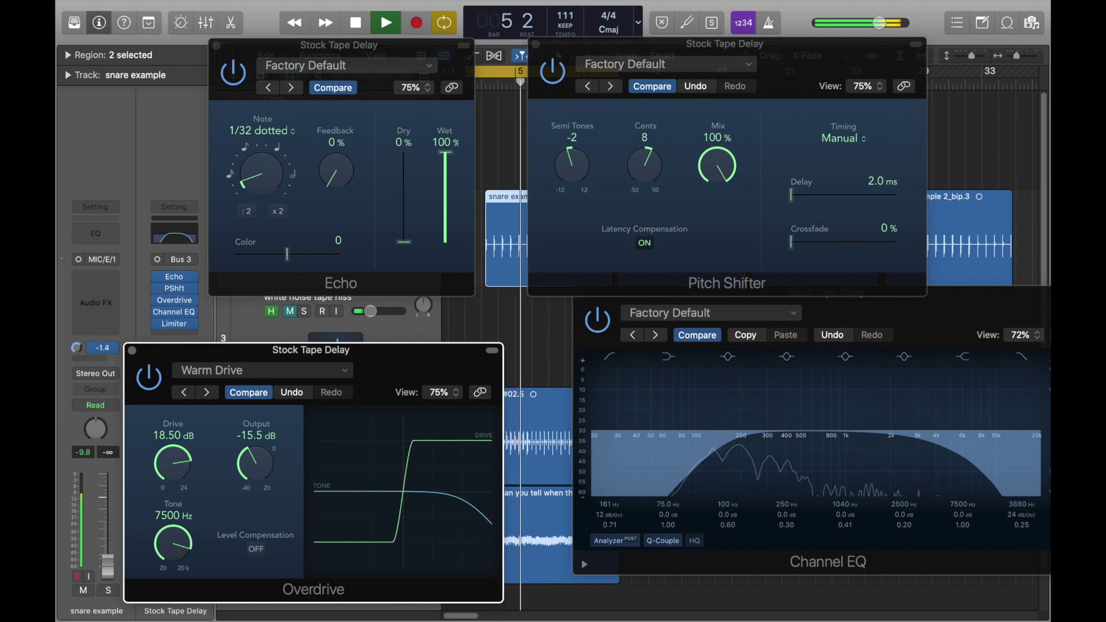
left_click(63, 267)
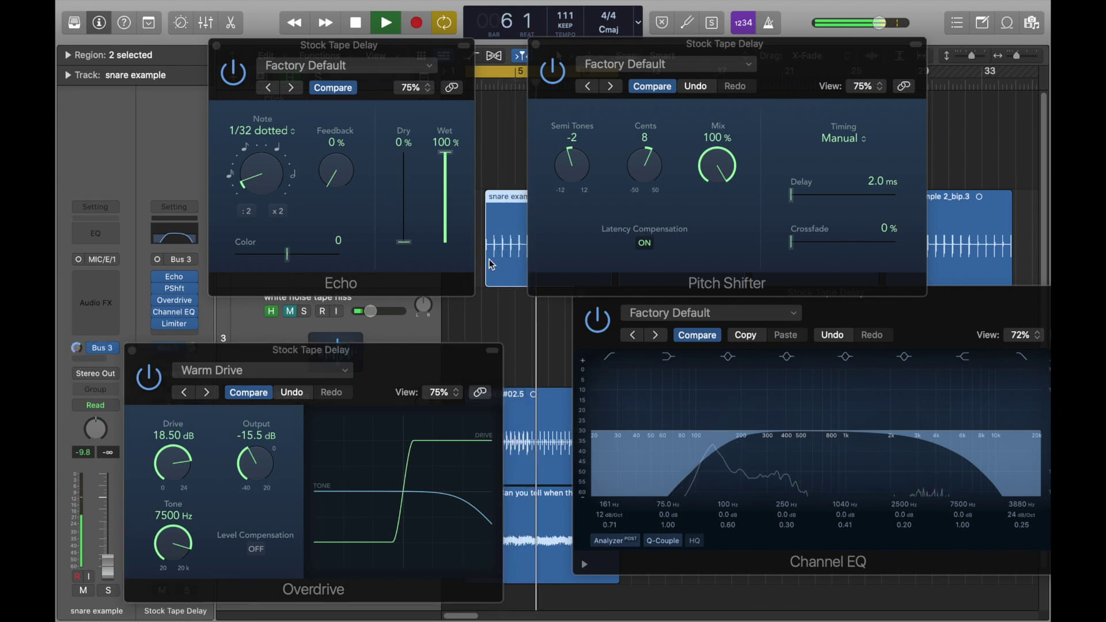
- Set the Pitch Shifter's Semi Tones to -5 during playback, listen to the repeats and stop playback
left_click_drag(574, 180, 566, 179)
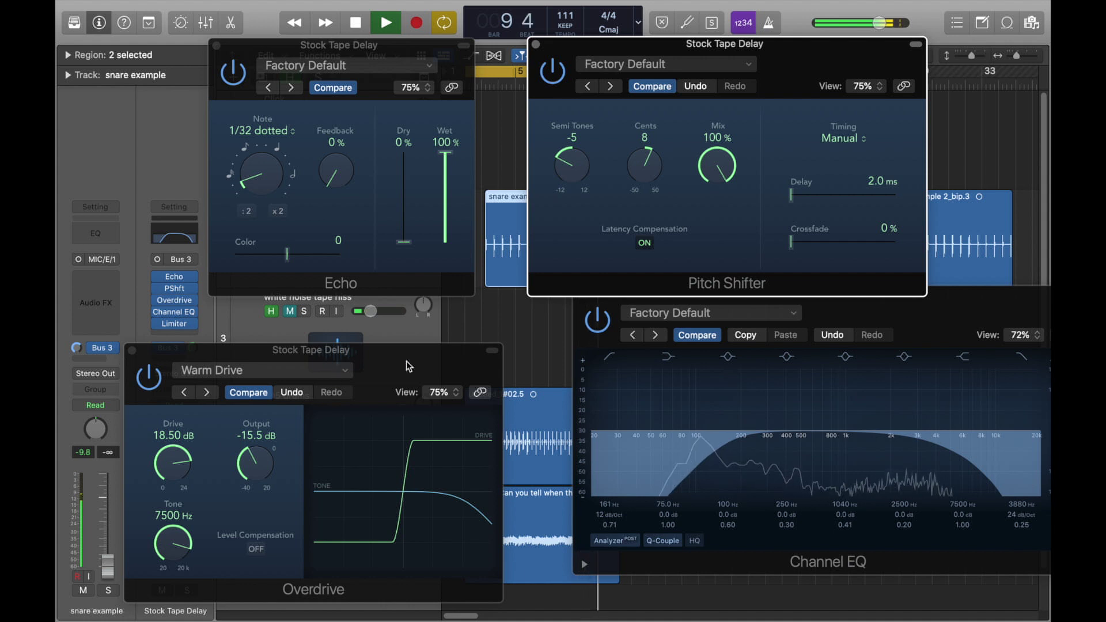
left_click_drag(408, 366, 413, 322)
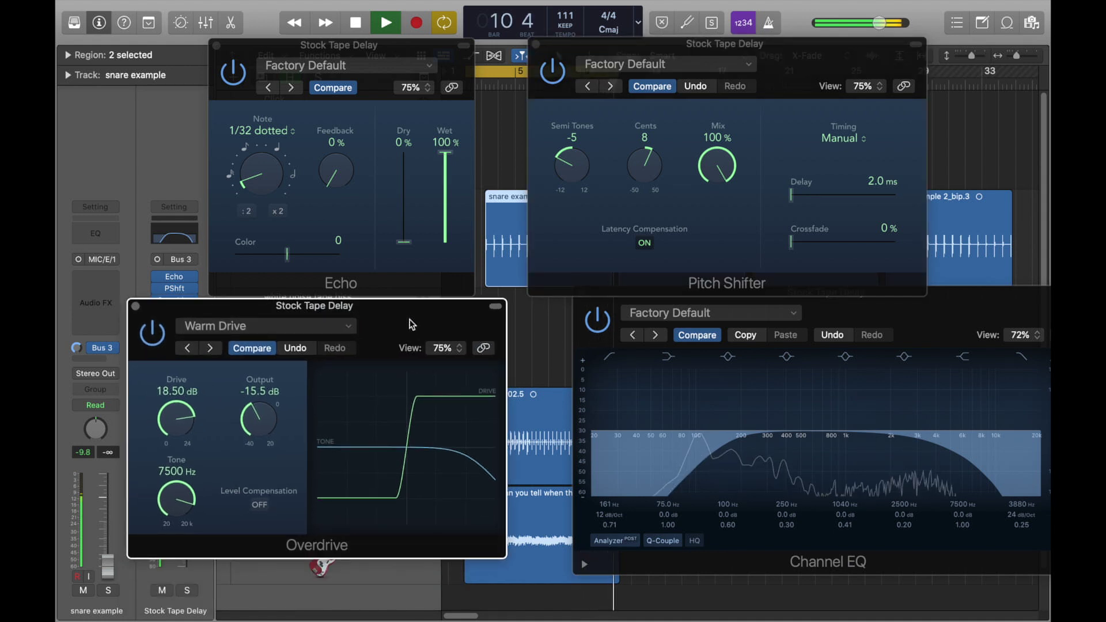
key("space")
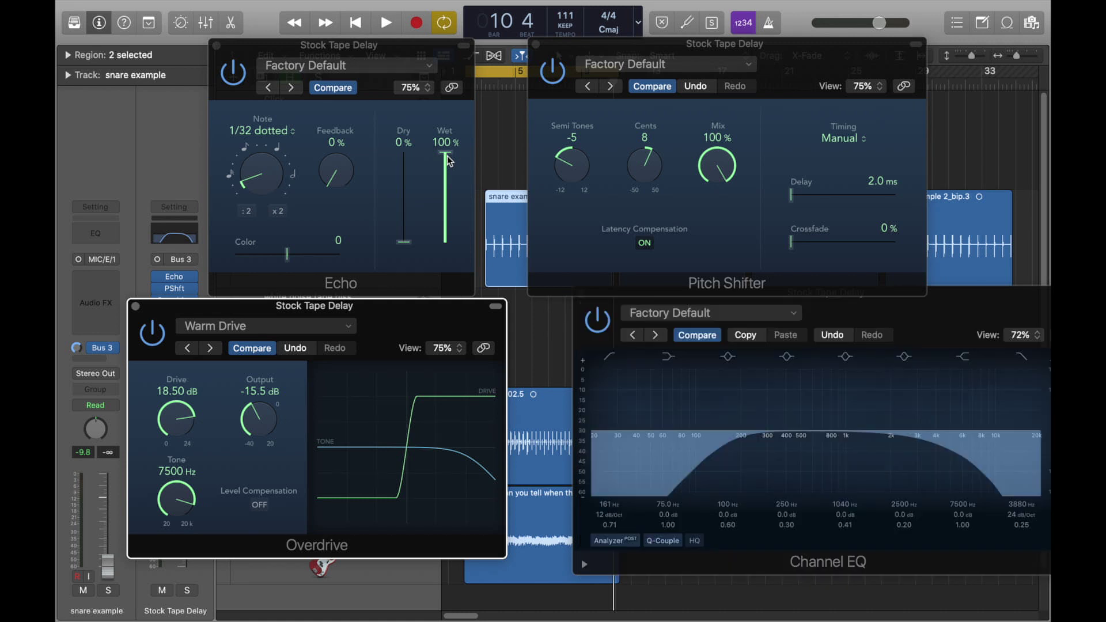
- Close the Overdrive, Echo, Pitch Shifter and Channel EQ plug-in windows
left_click(137, 306)
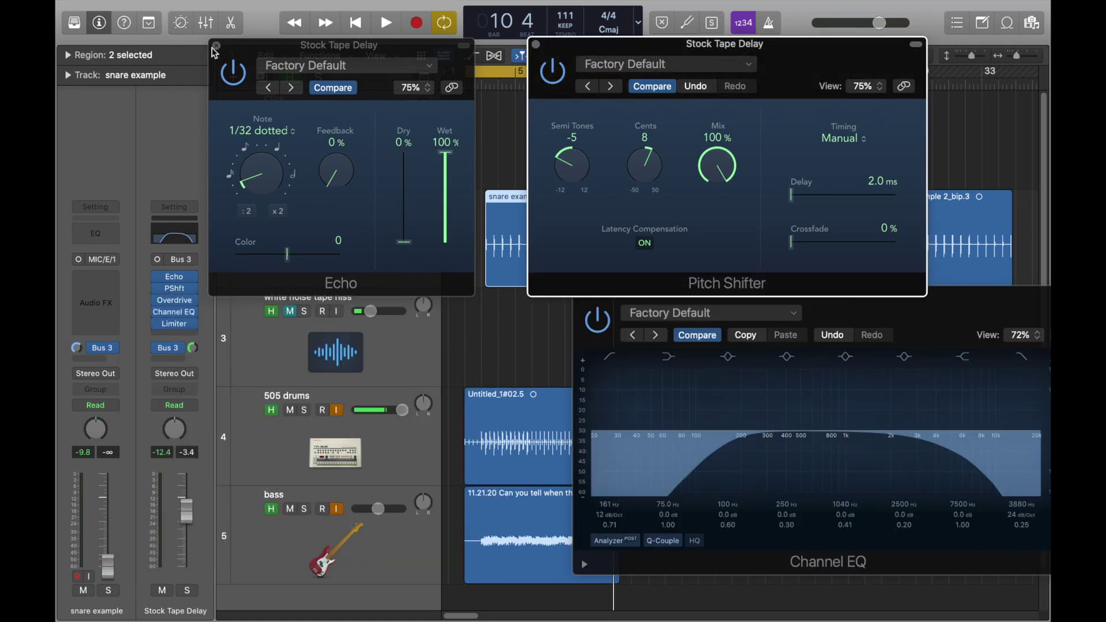
left_click(216, 45)
left_click(536, 44)
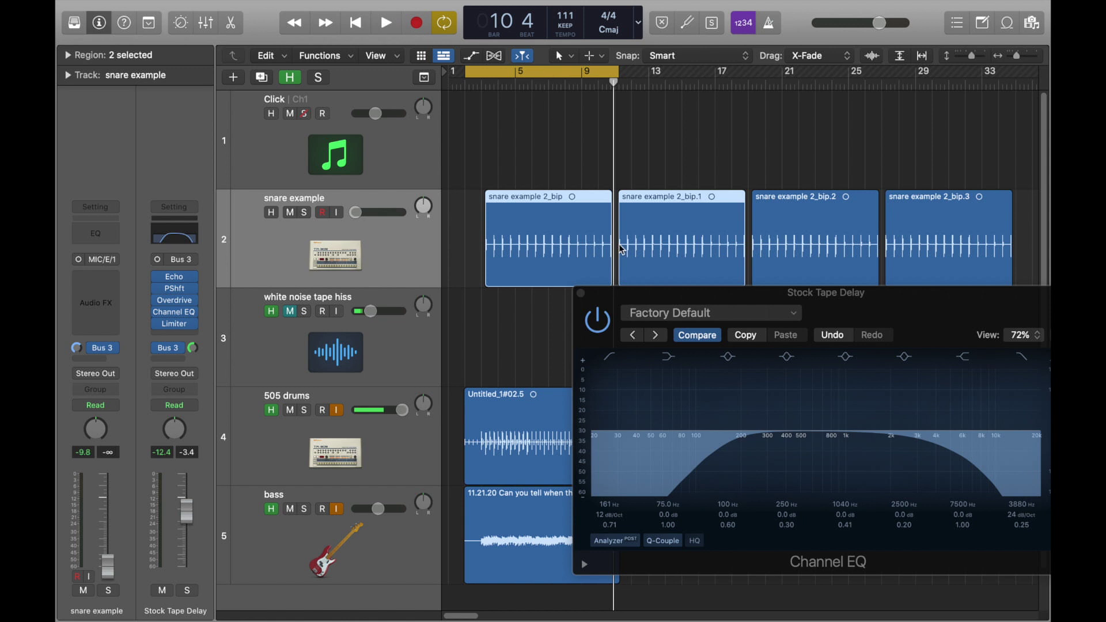
left_click(581, 294)
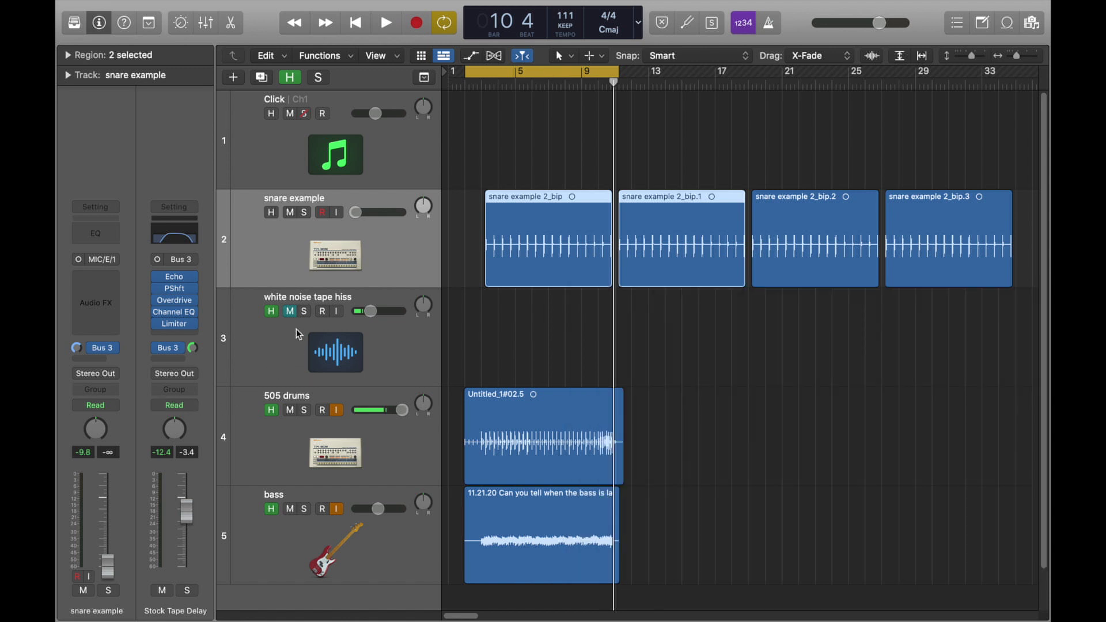
- Bypass the snare example's Bus 3 send and add a send to Bus 4 → my tape delay
left_click(92, 357)
mouse_move(105, 382)
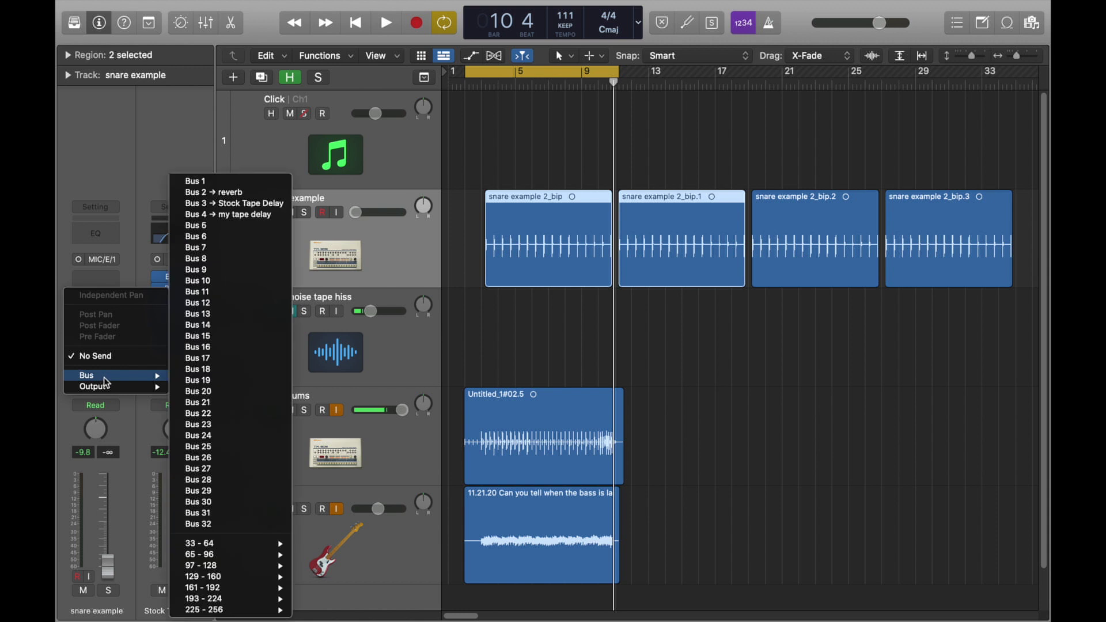
left_click(233, 204)
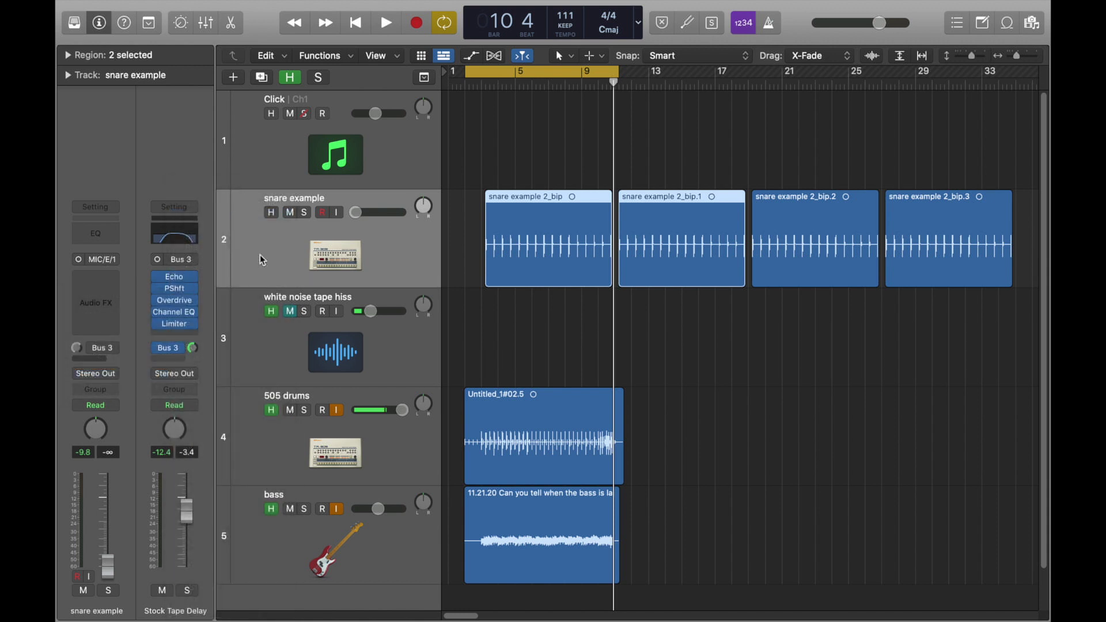
- Solo the snare example track and play it while raising its Bus 4 send into my tape delay
left_click(305, 212)
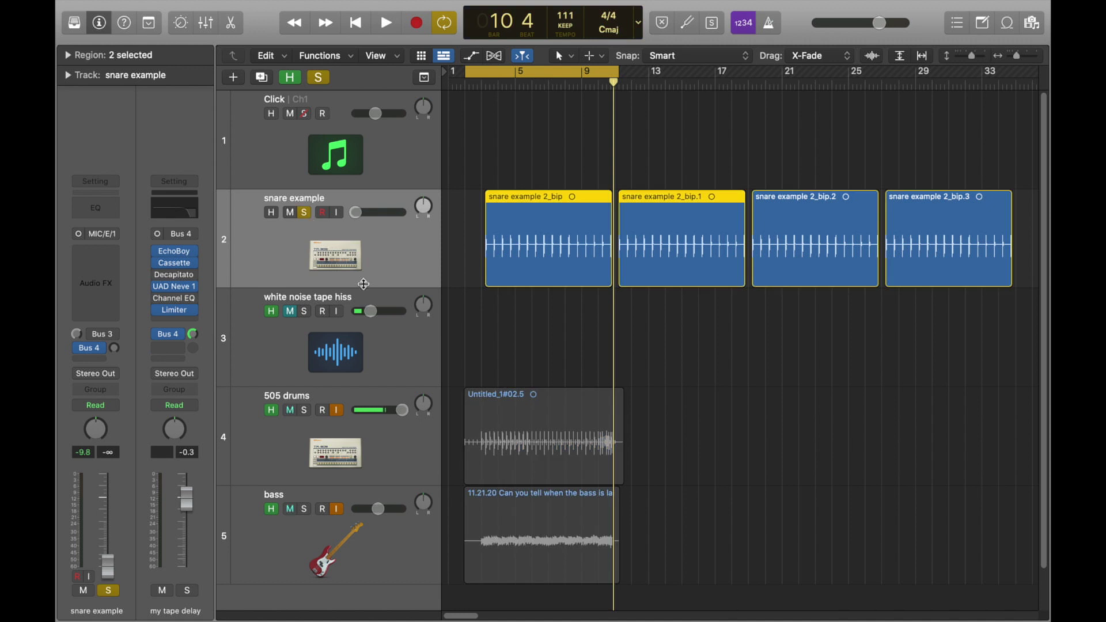
key("space")
mouse_move(114, 348)
mouse_move(146, 200)
left_mouse_down()
mouse_move(146, 188)
mouse_move(144, 203)
left_mouse_up()
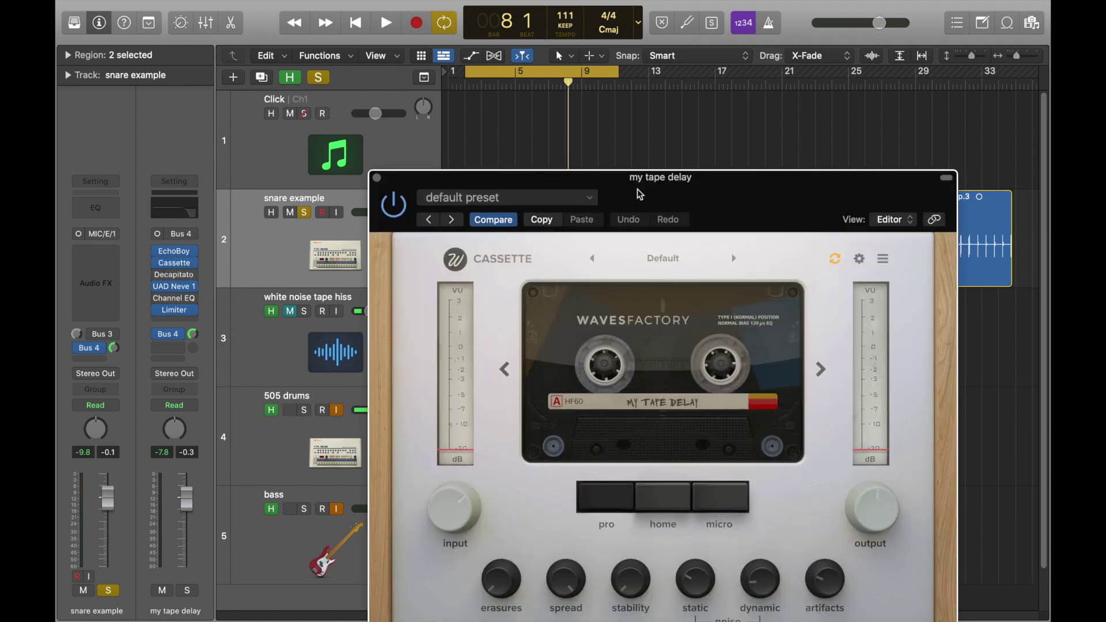
- Examine the Cassette plug-in on the my tape delay bus and close its window
left_click_drag(640, 194, 582, 75)
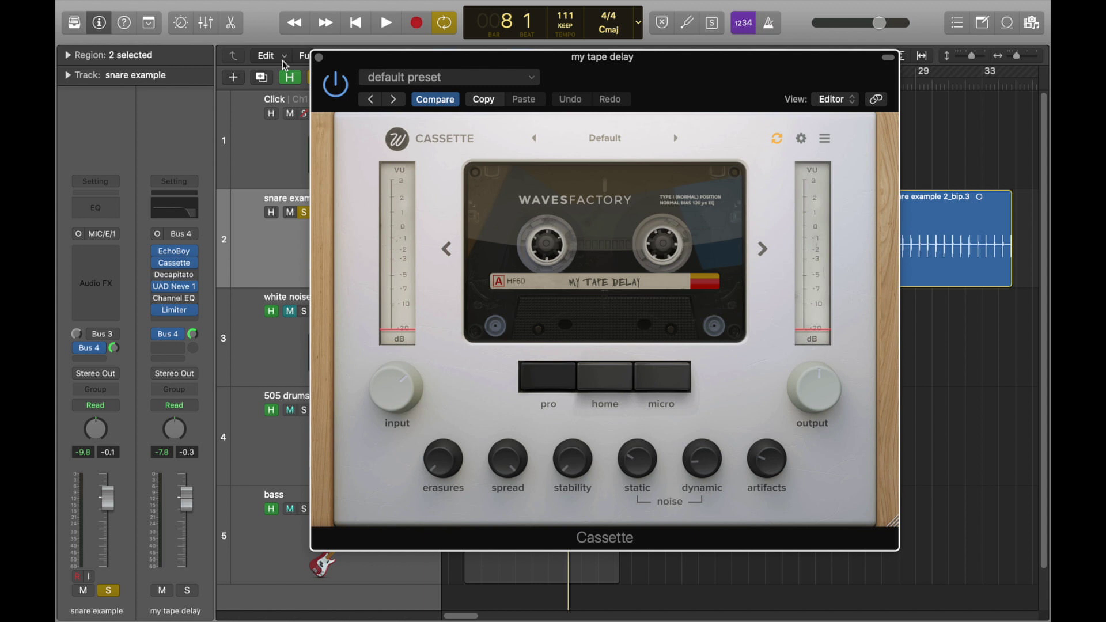
left_click(319, 58)
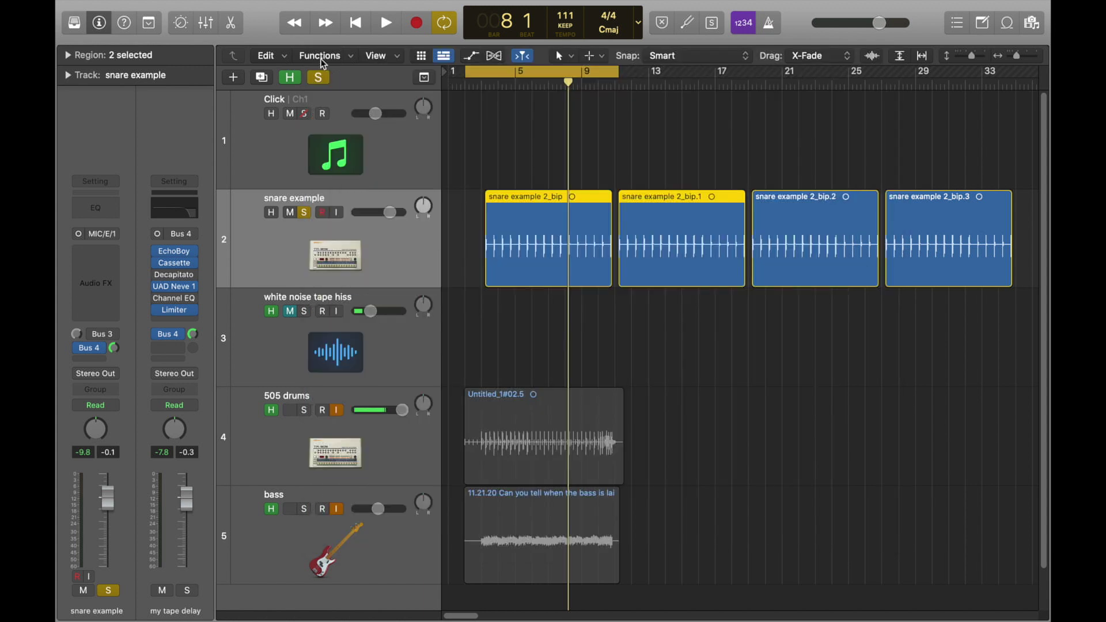